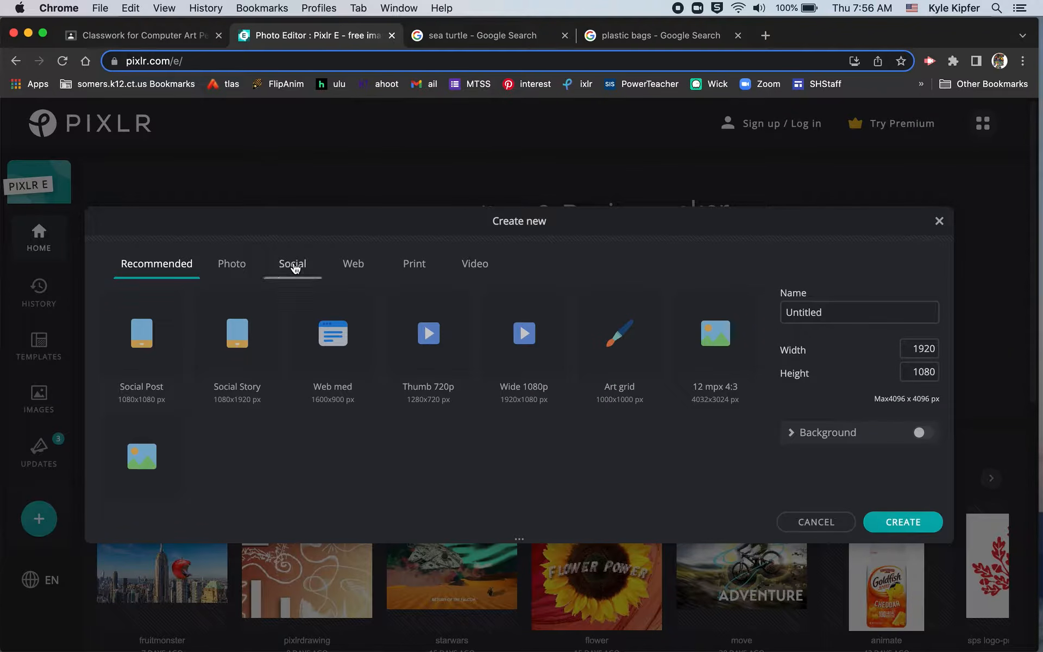
Create a new canvas named pollutionproject from the Landscape 10x8 in photo preset (3000 x 2400 px).
left_click(295, 267)
left_click(357, 269)
left_click(222, 272)
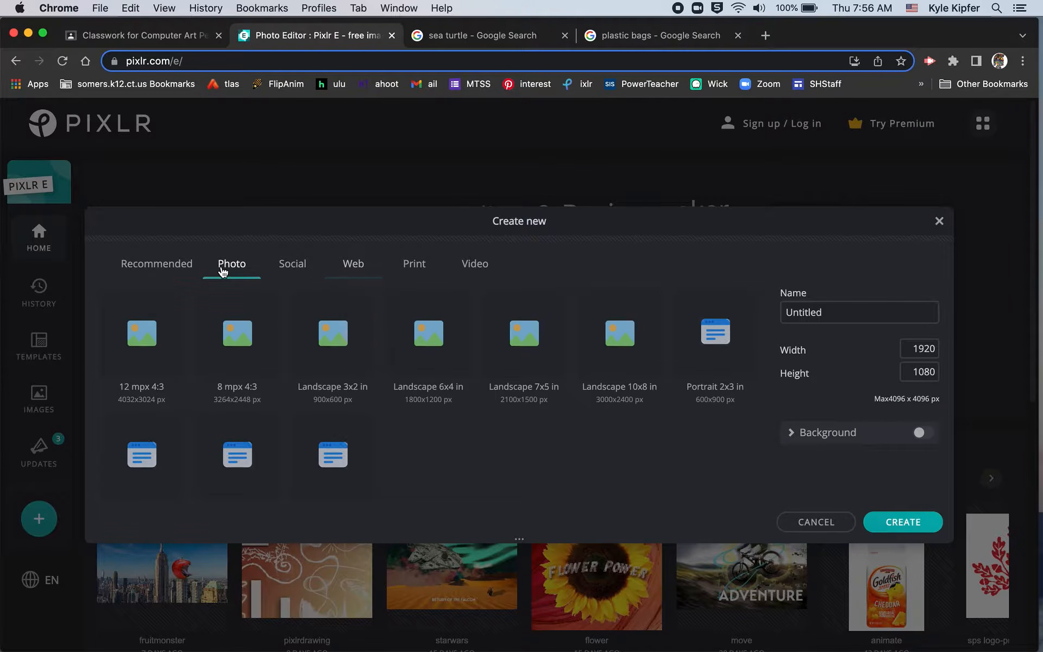
left_click(617, 341)
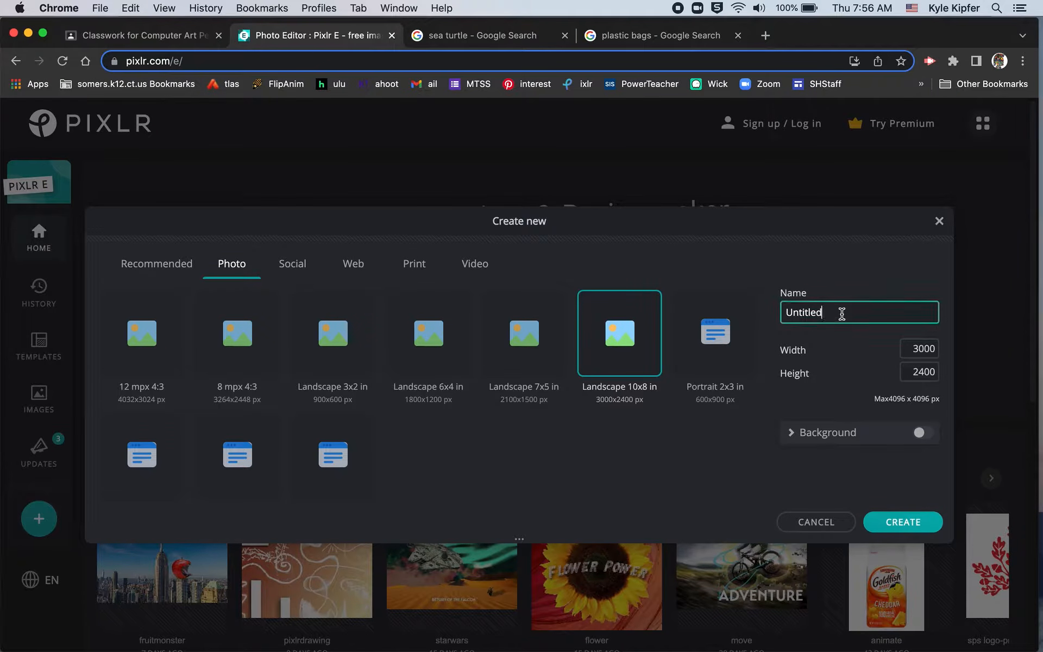
type("pollutionproject")
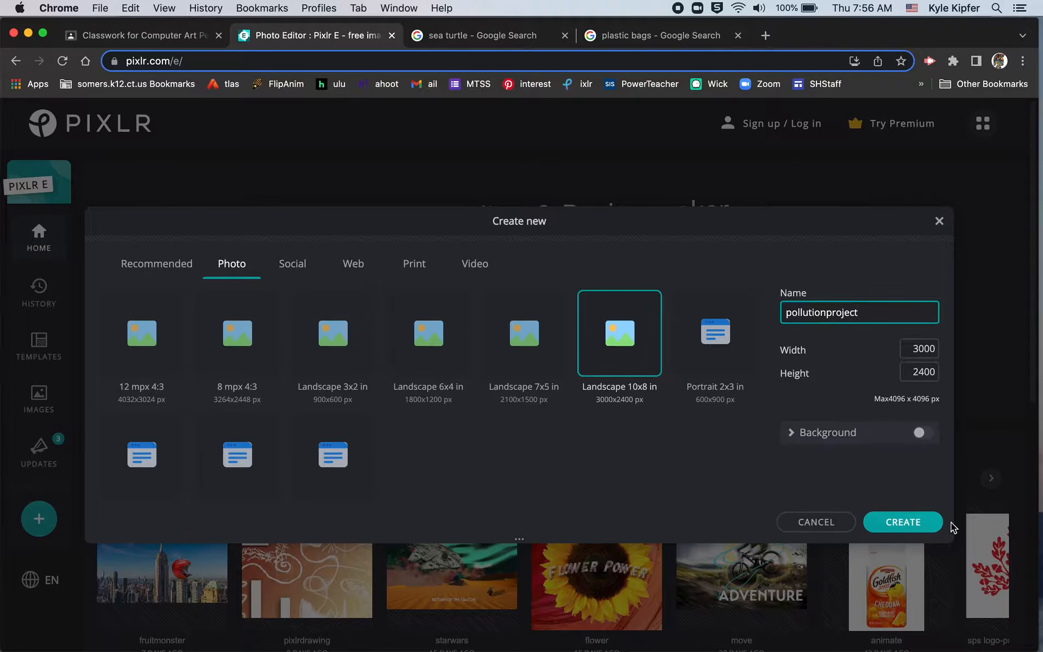
left_click(920, 522)
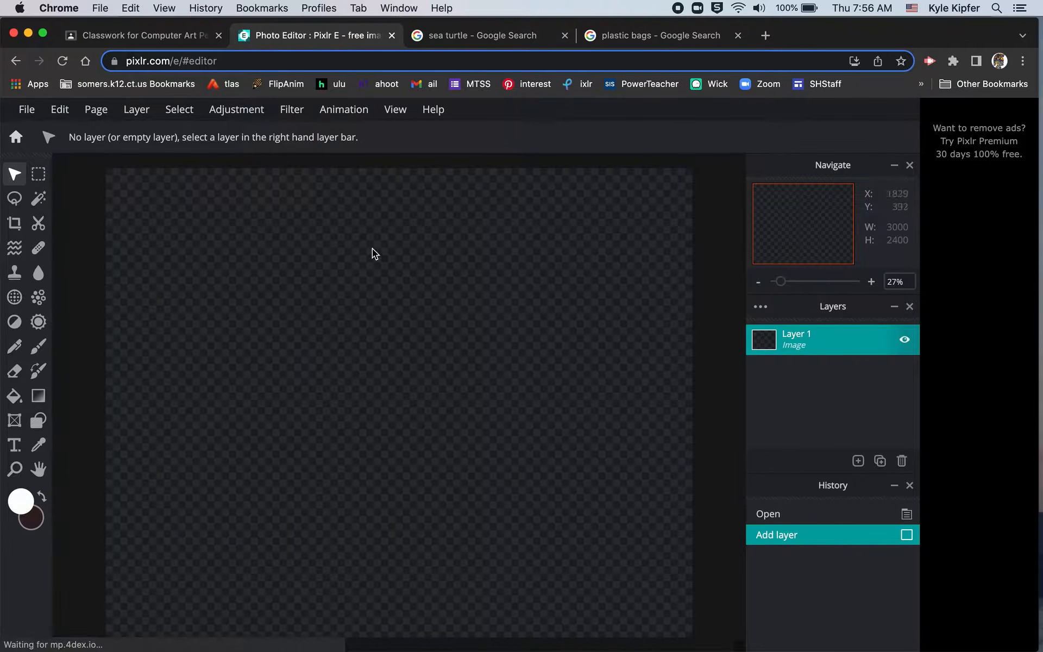
Browse the Google image results for sea turtle and preview the SEE Turtles and TIME for Kids photos.
left_click(490, 32)
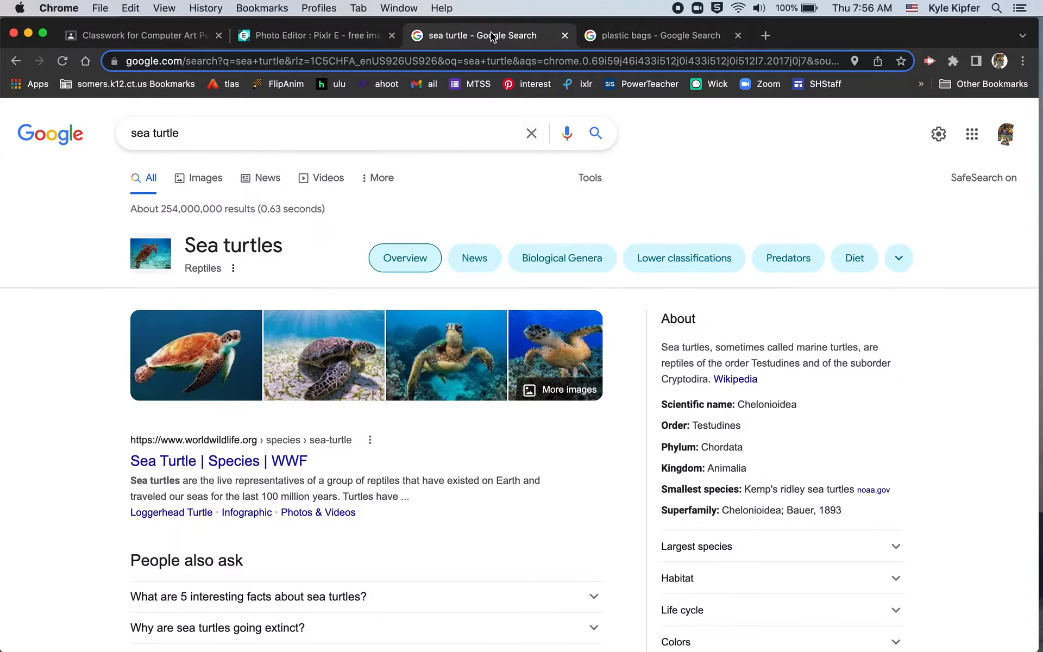
left_click(212, 180)
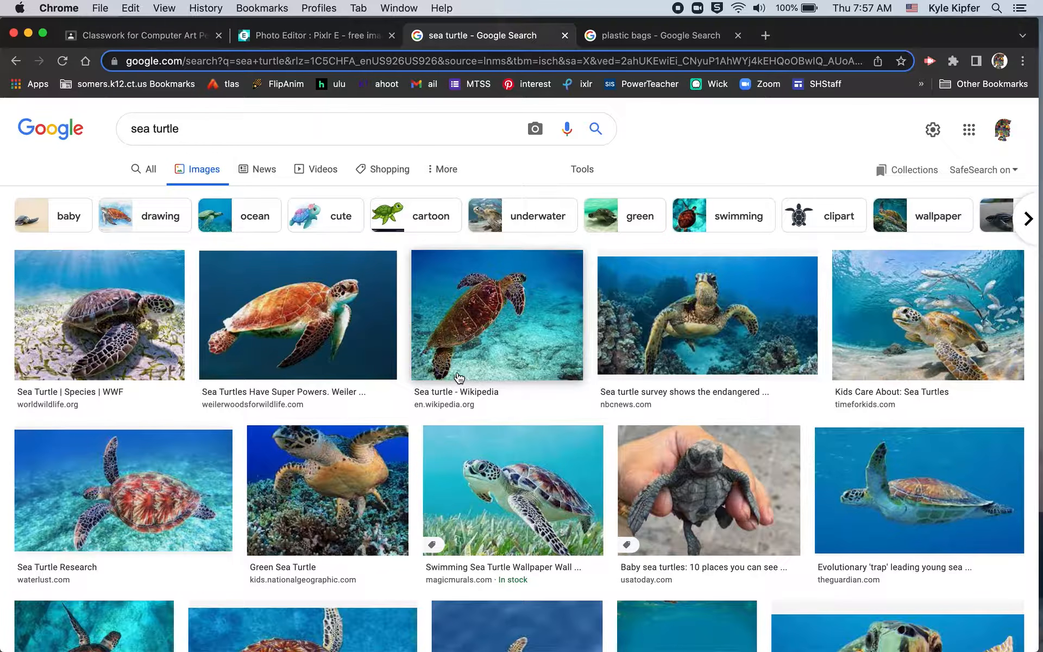
scroll(459, 350, "down", 5)
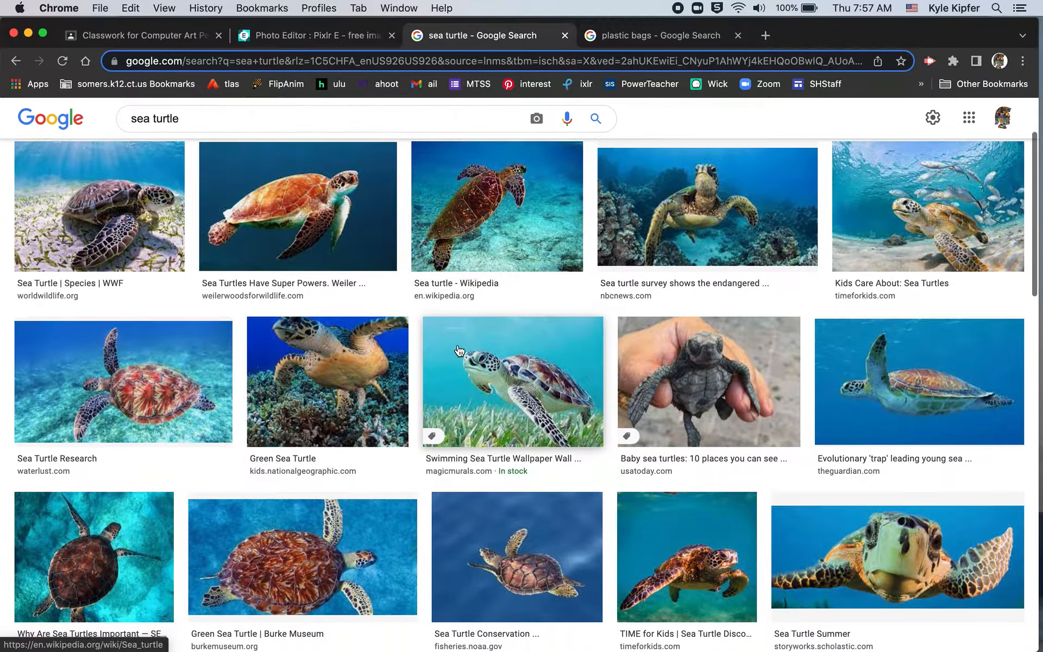
scroll(459, 350, "down", 5)
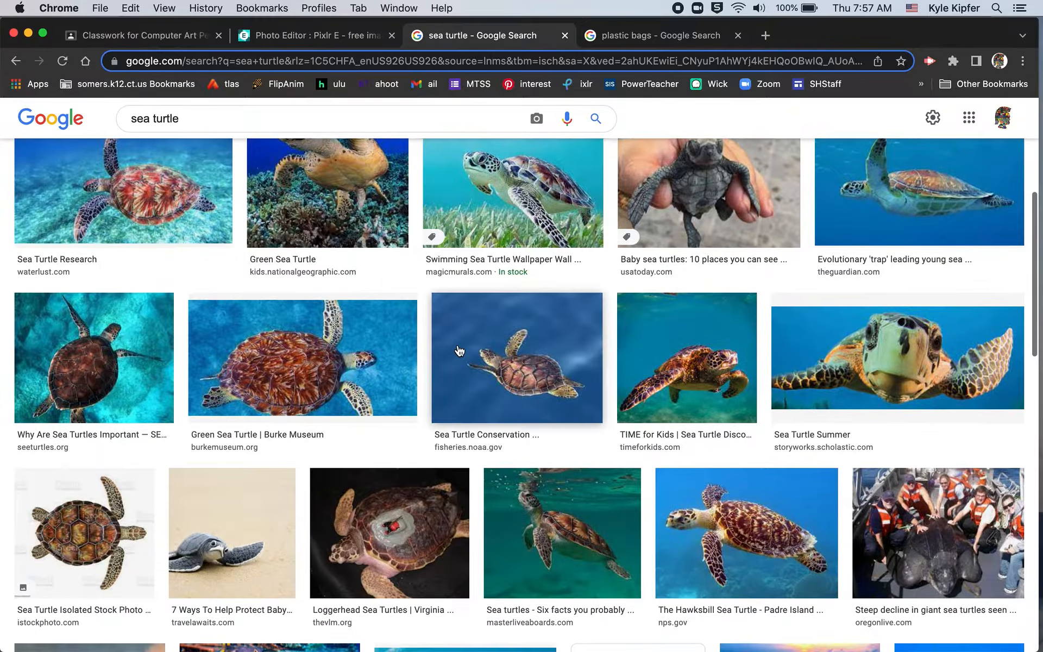
scroll(459, 350, "down", 3)
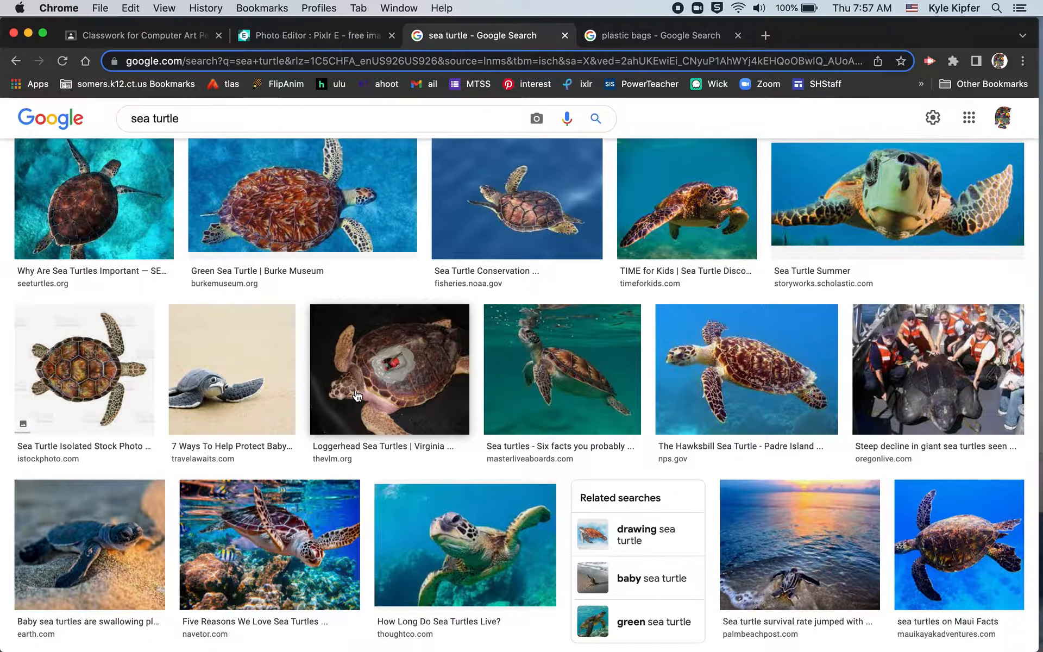
scroll(357, 405, "up", 5)
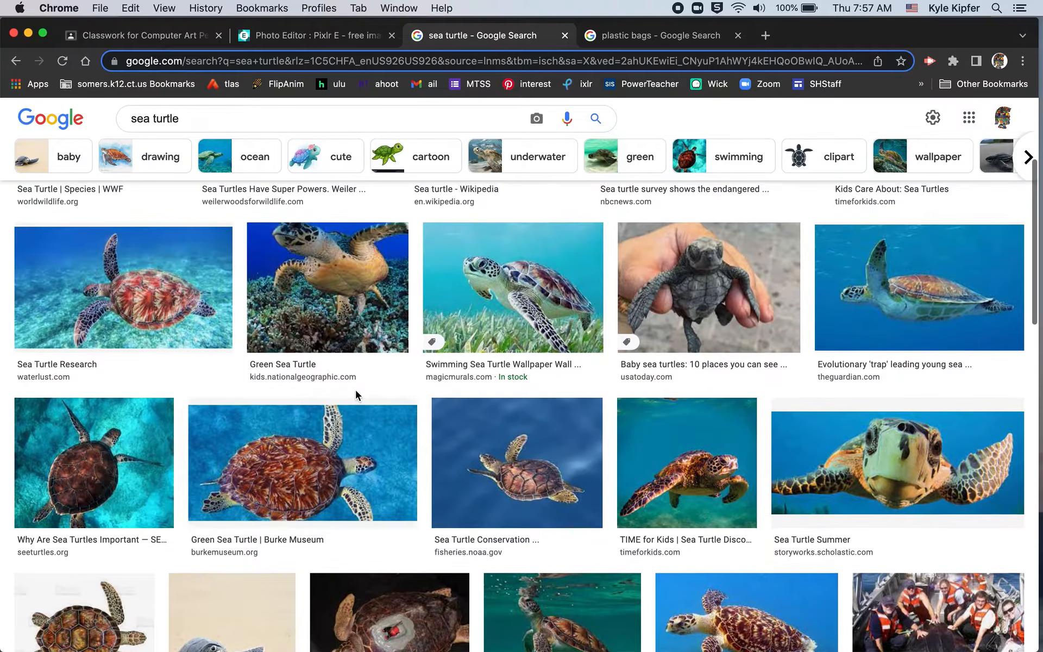
left_click(109, 454)
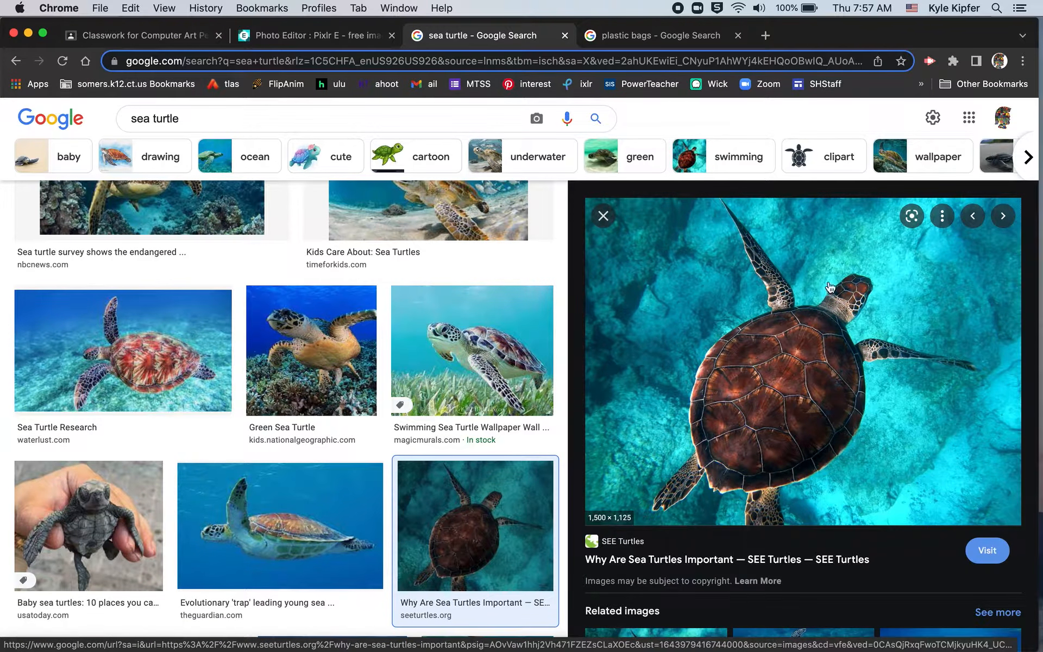
left_click(603, 216)
scroll(478, 392, "up", 2)
scroll(570, 429, "down", 1)
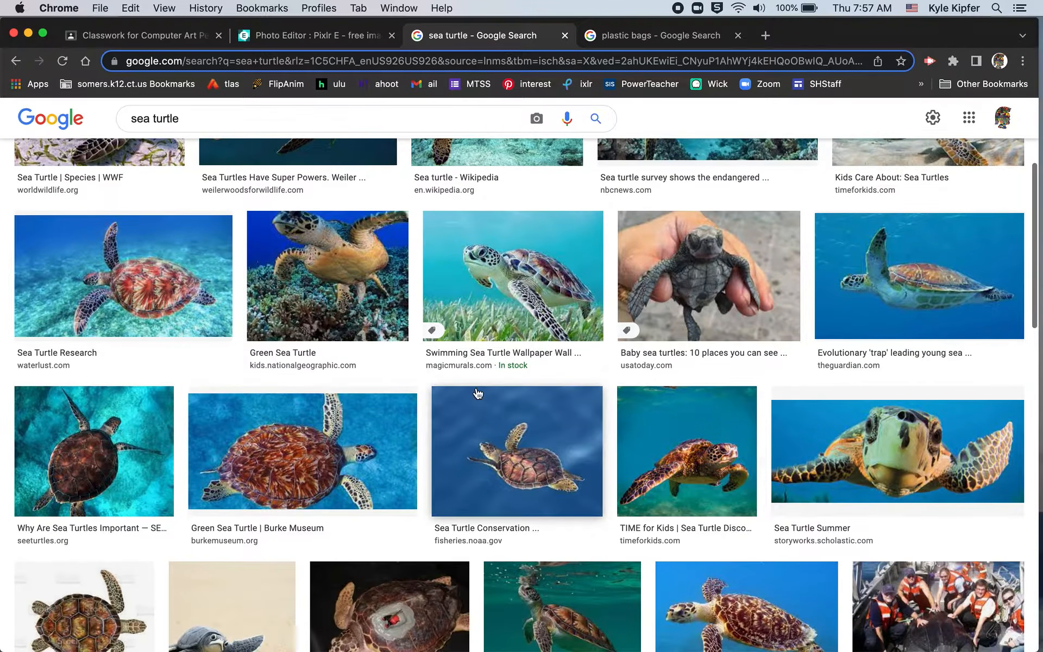
left_click(688, 473)
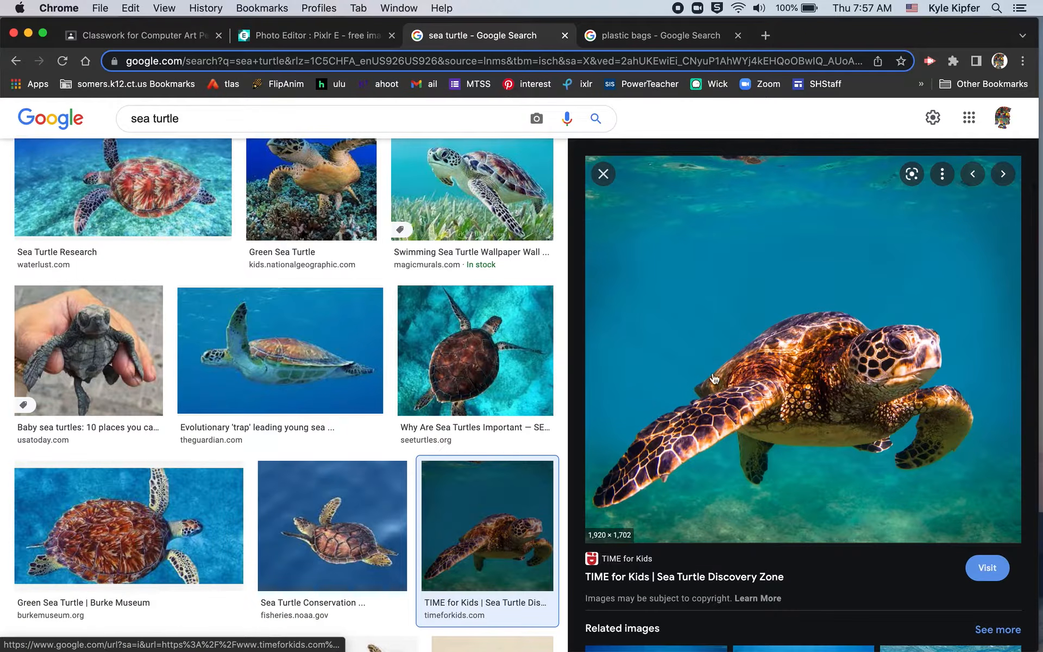
left_click(602, 175)
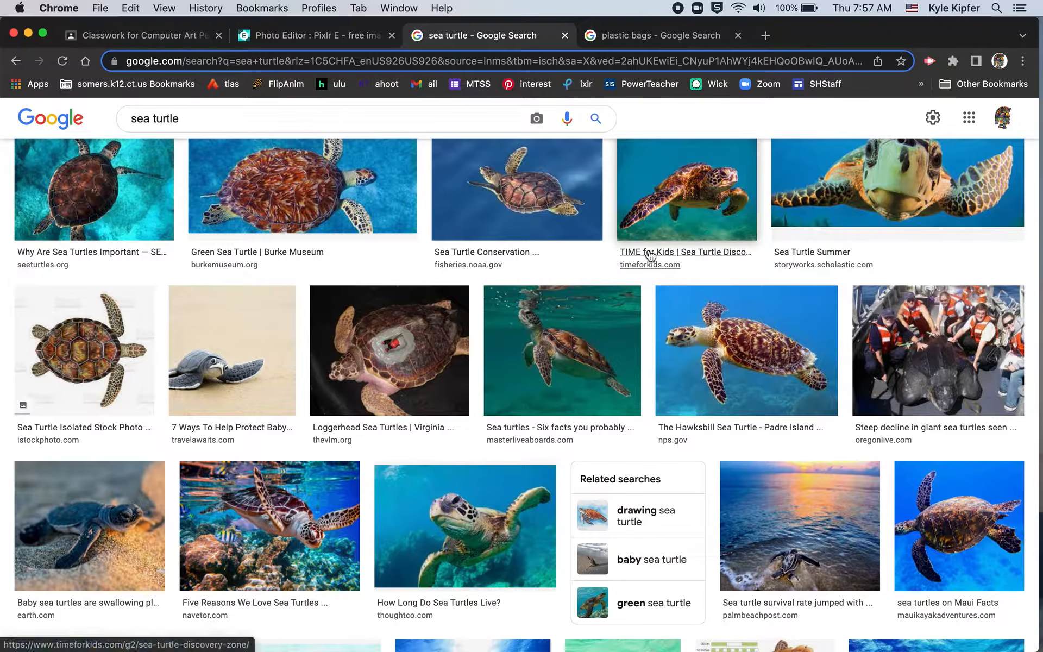
scroll(531, 446, "up", 3)
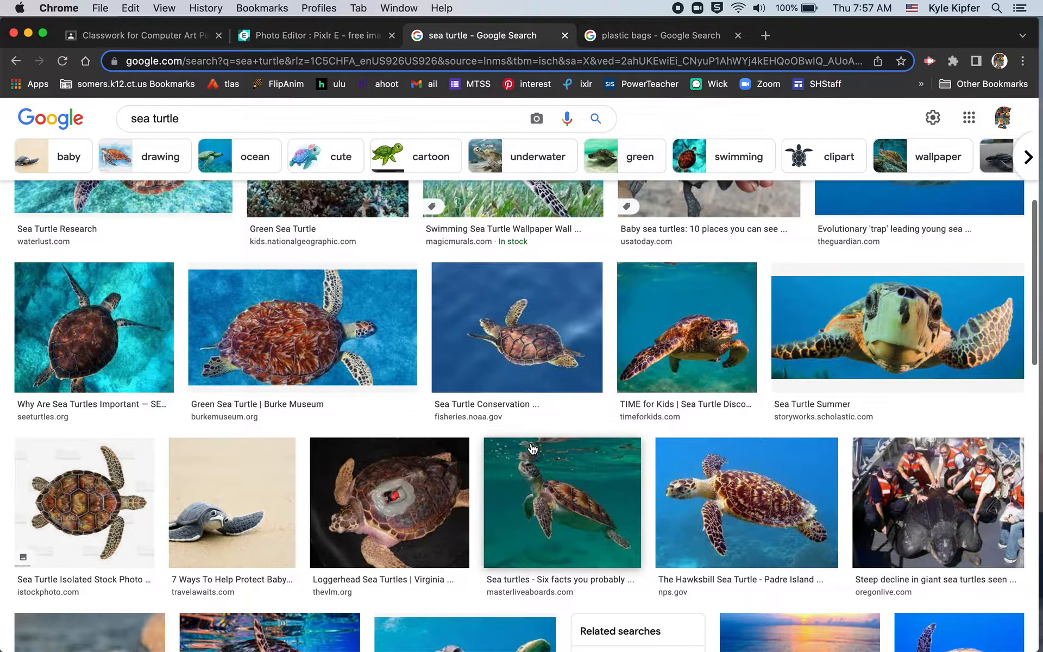
Copy the SEE Turtles photo of the turtle seen from above and paste it into the Pixlr canvas.
left_click(104, 326)
right_click(814, 325)
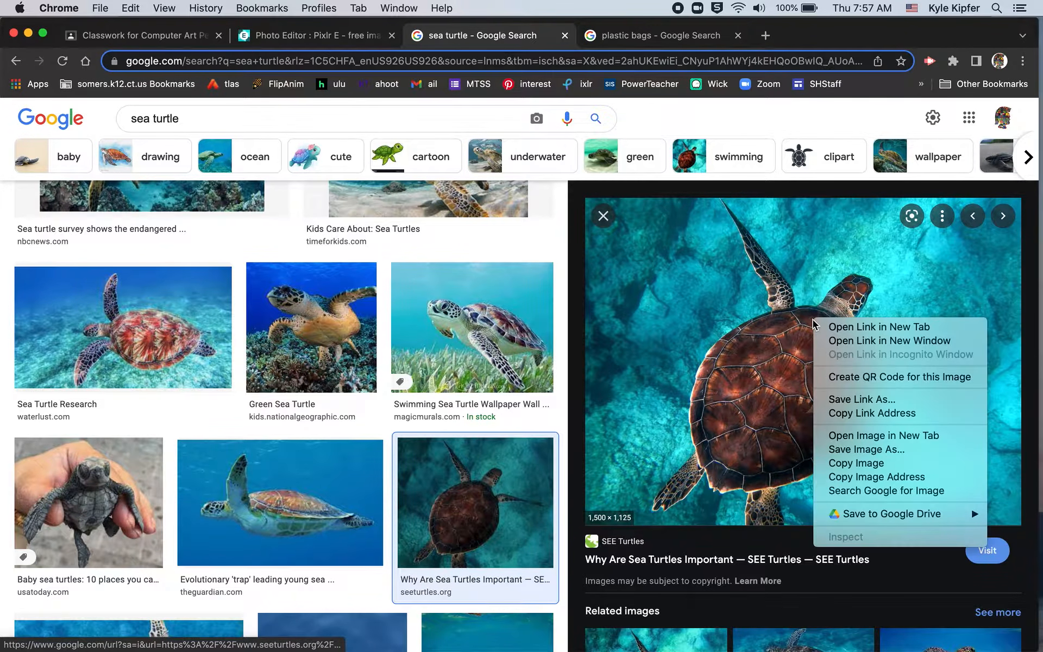
left_click(881, 464)
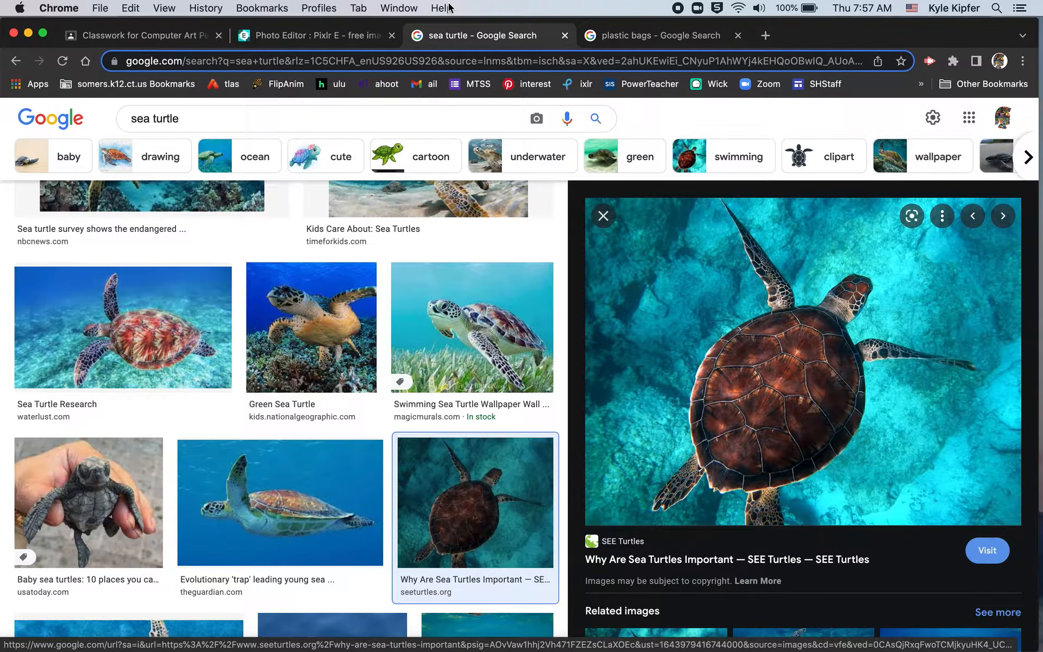
left_click(321, 35)
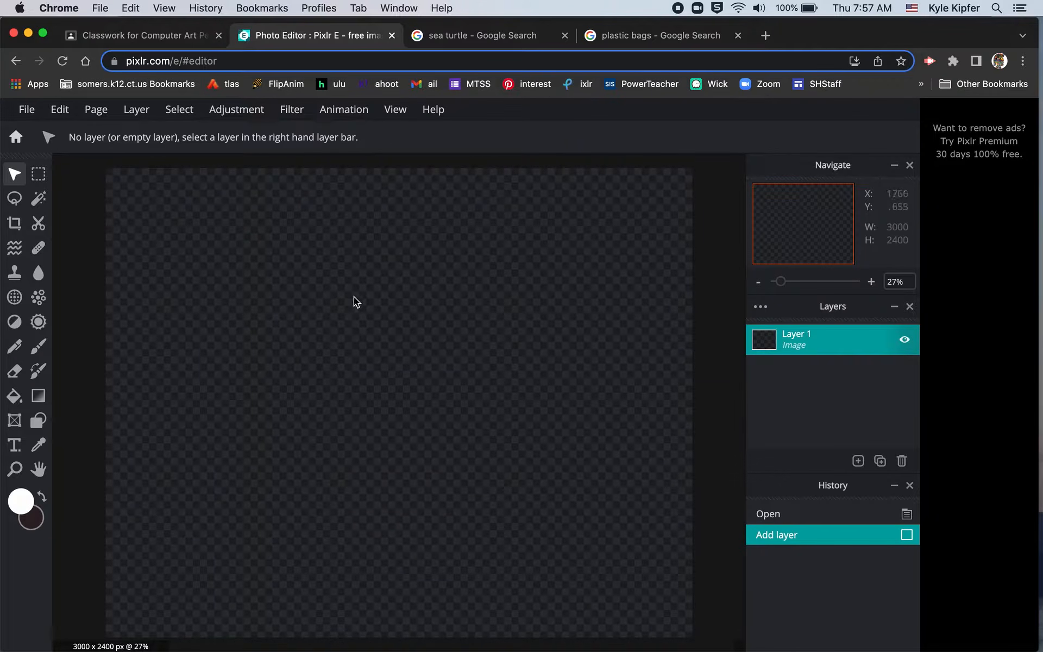
key("super+v")
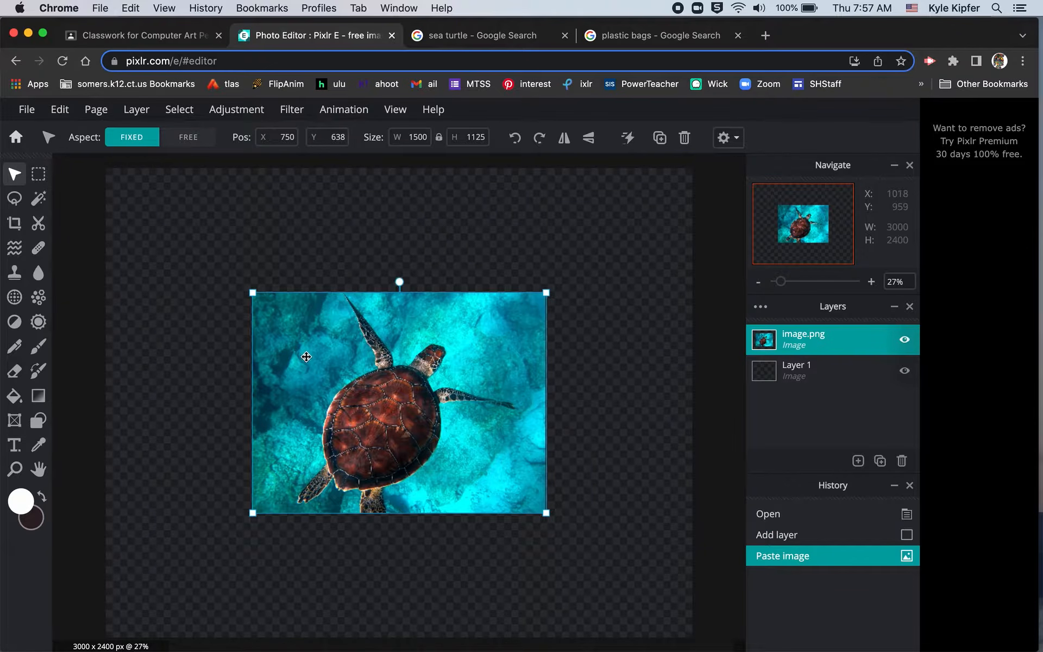
Enlarge the pasted turtle photo proportionally until it spans the full width of the canvas, and deselect it.
left_click_drag(254, 294, 101, 180)
left_click_drag(545, 513, 692, 542)
left_click(721, 367)
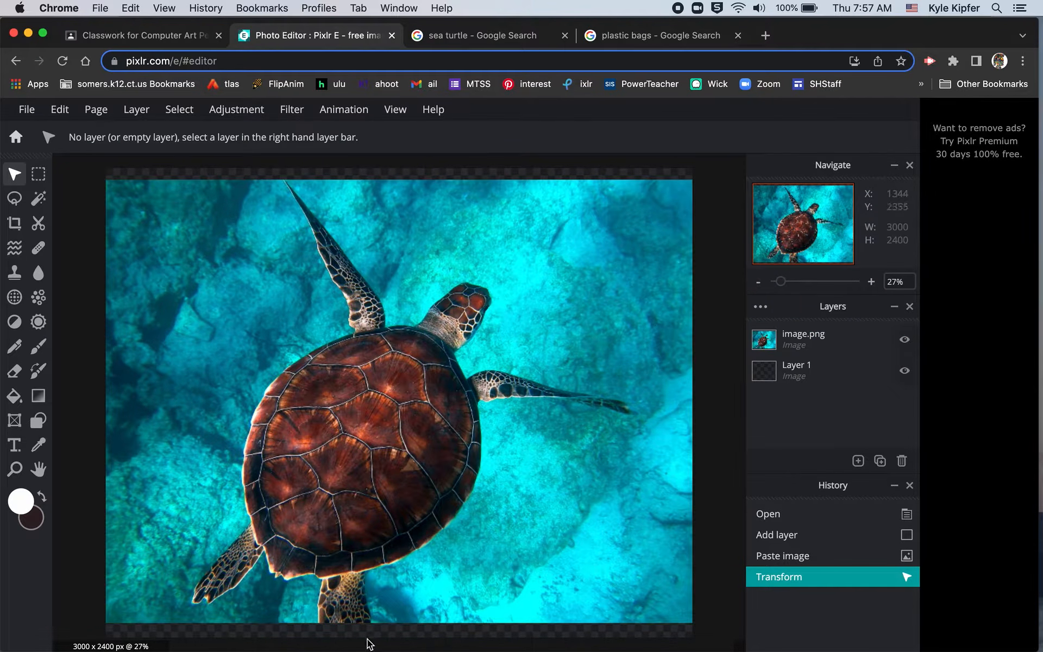
Crop away the empty strips above and below the turtle photo, leaving the canvas 3000 x 2264 px.
left_click(13, 228)
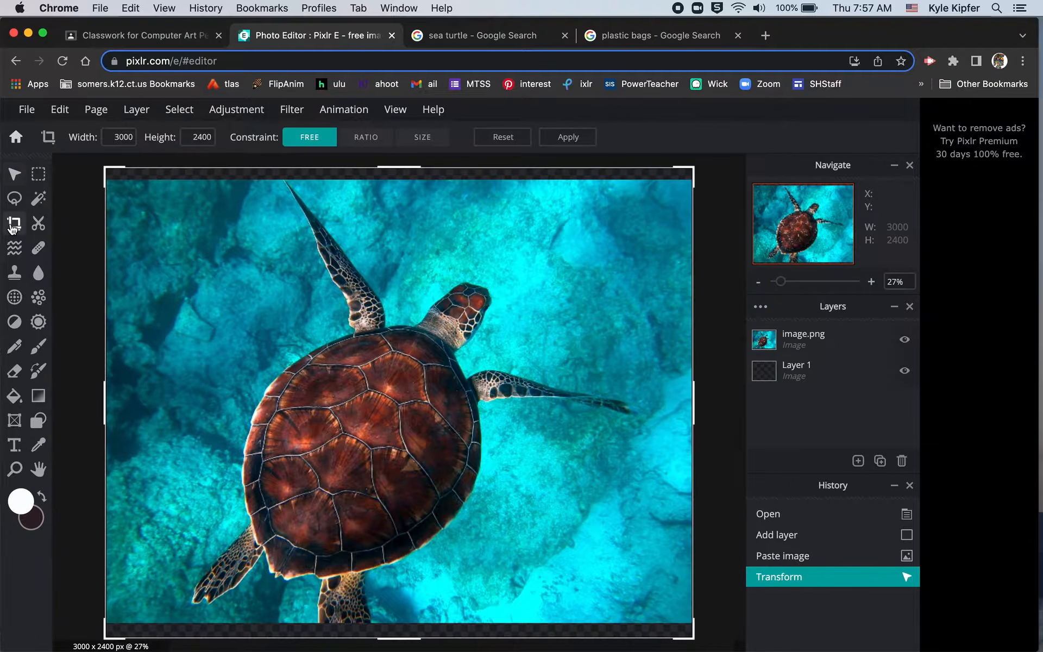
left_click_drag(408, 164, 408, 178)
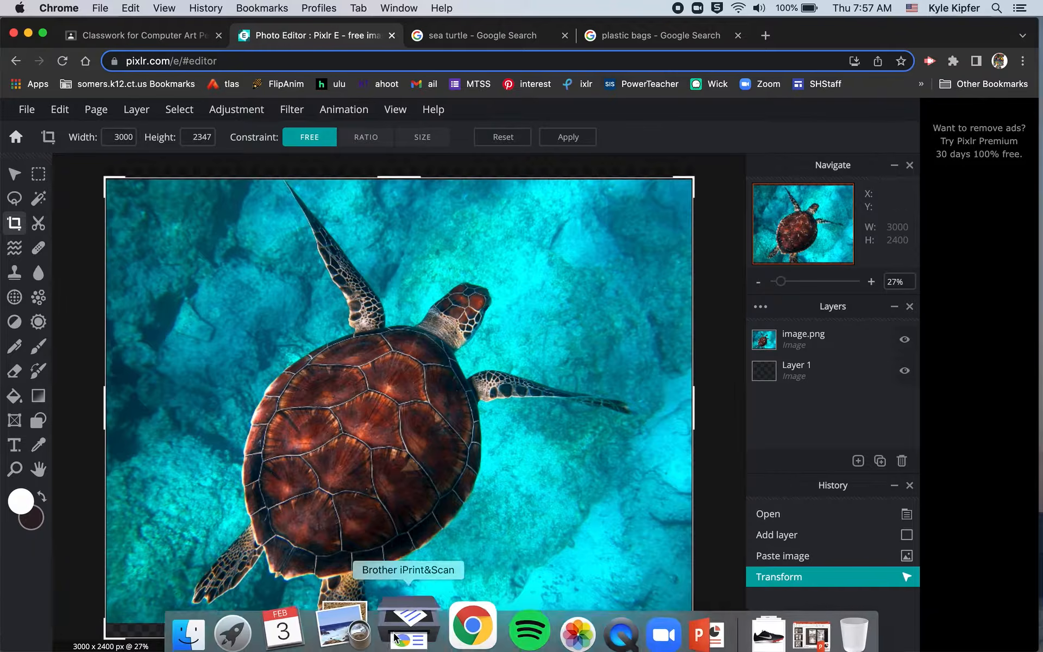
left_click_drag(406, 633, 404, 622)
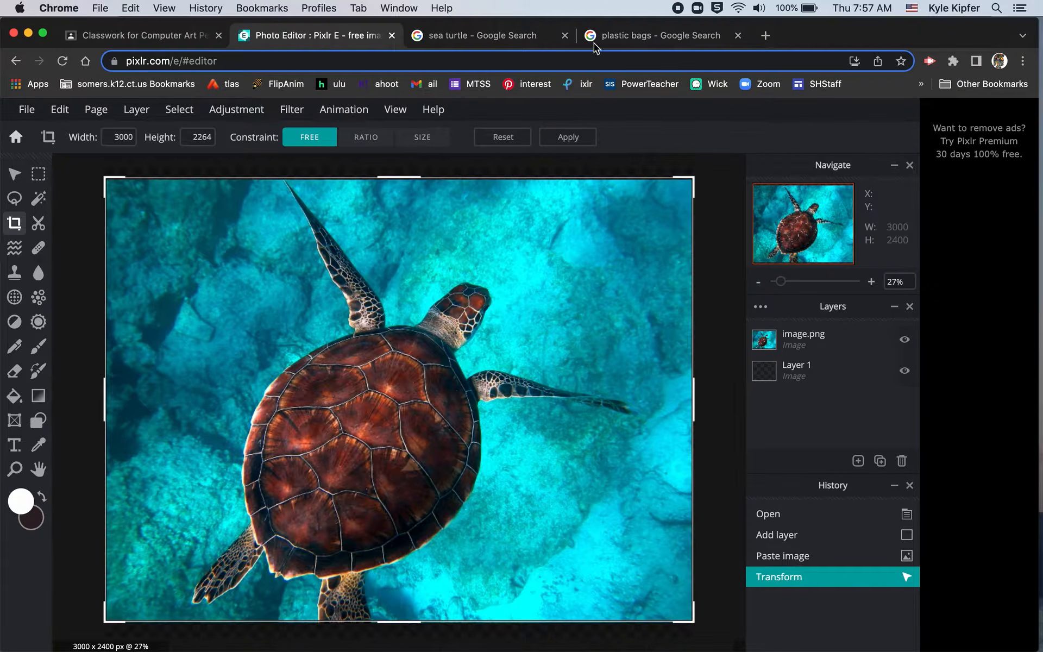
left_click(581, 140)
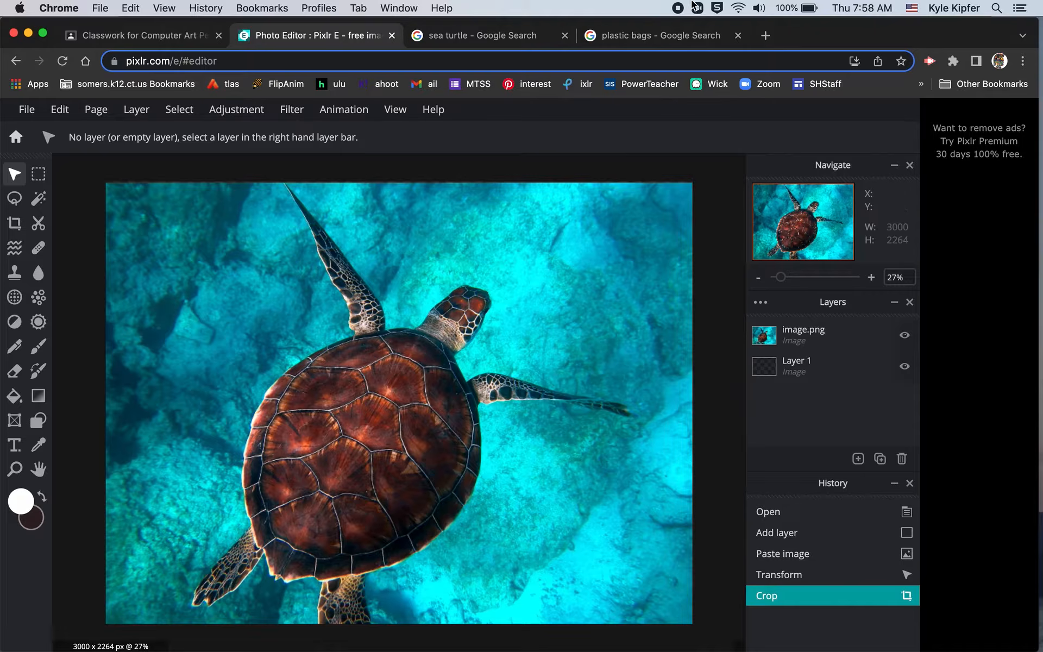
Copy the "Thank You for Shopping Here" bag photo from the plastic bags results and paste it over the turtle in Pixlr.
left_click(651, 35)
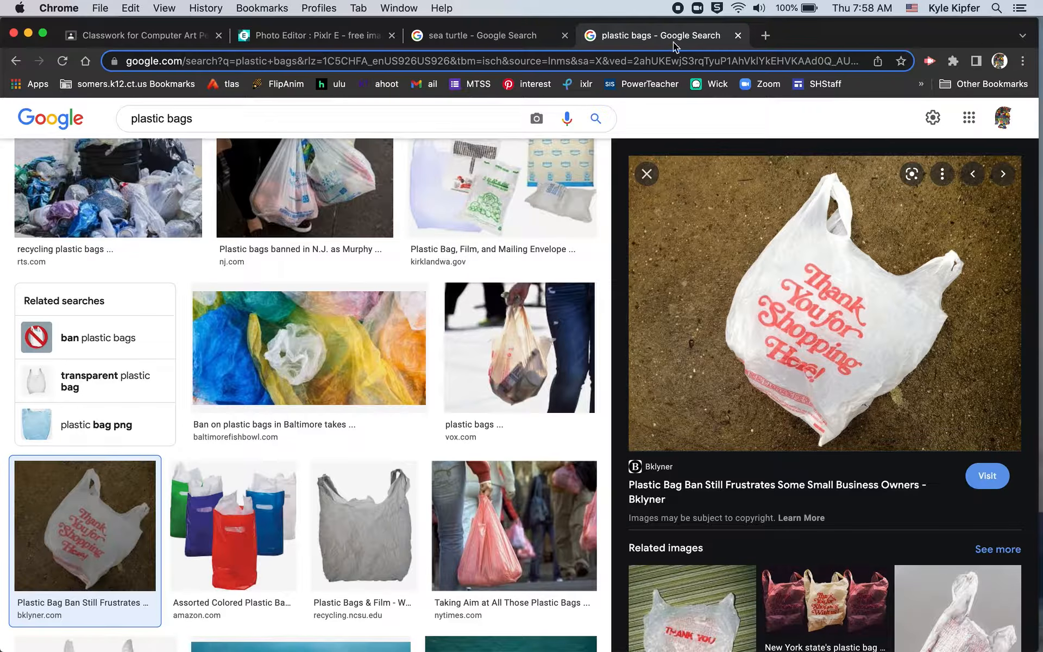
right_click(811, 288)
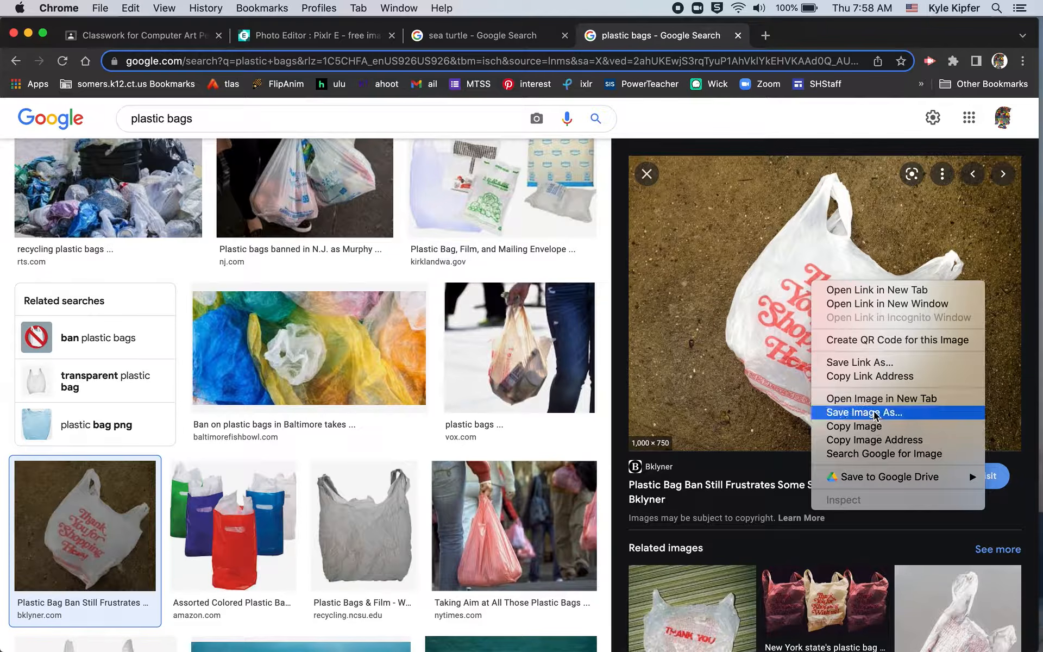
left_click(869, 426)
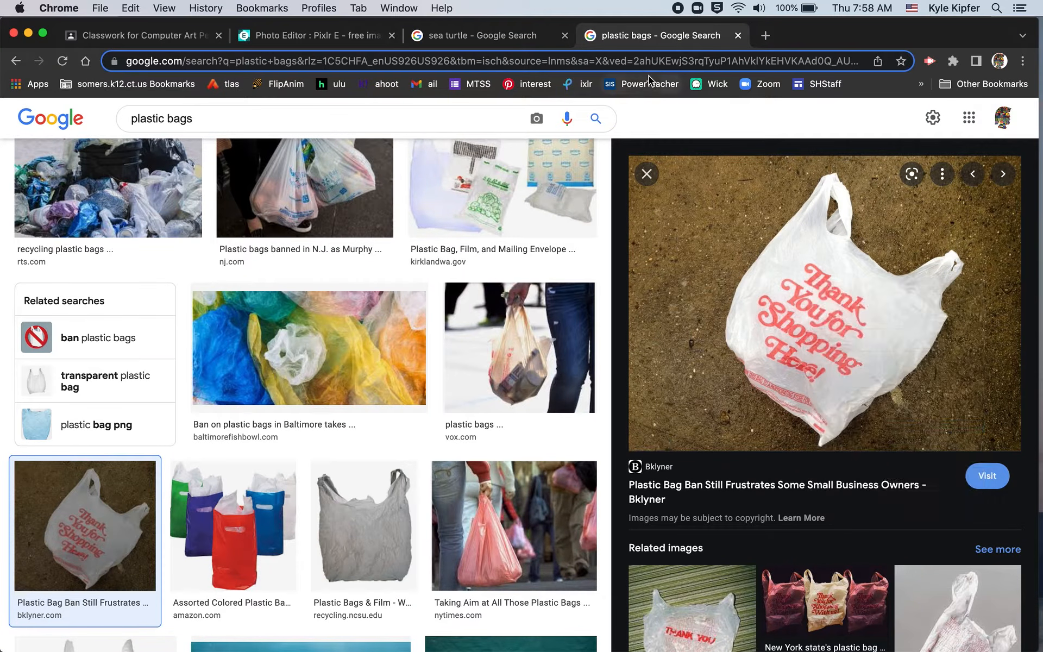
left_click(338, 36)
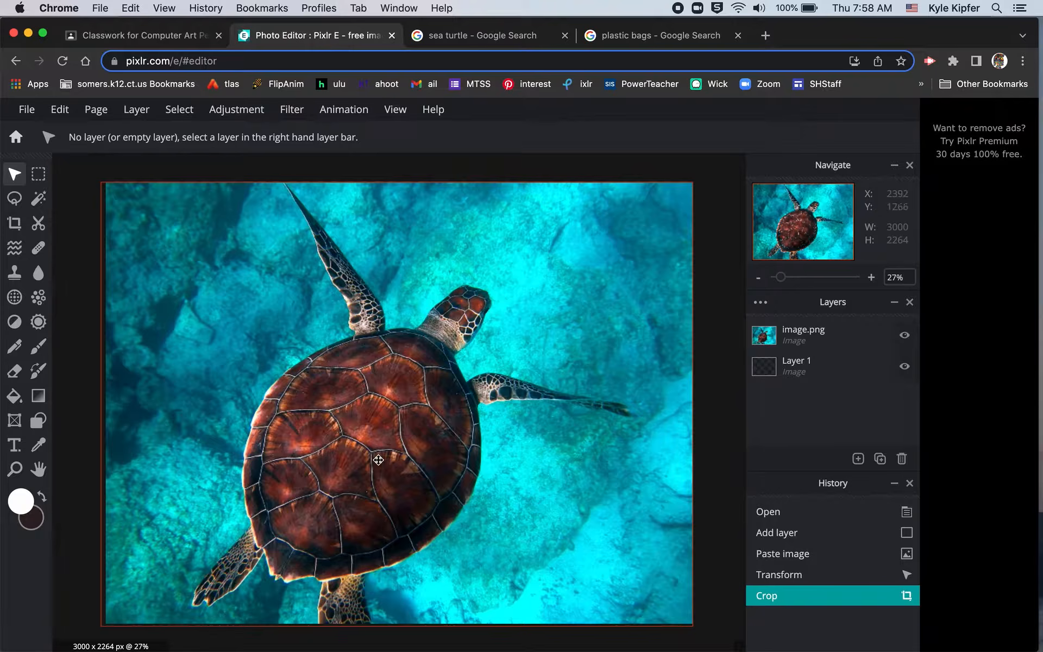
key("super+v")
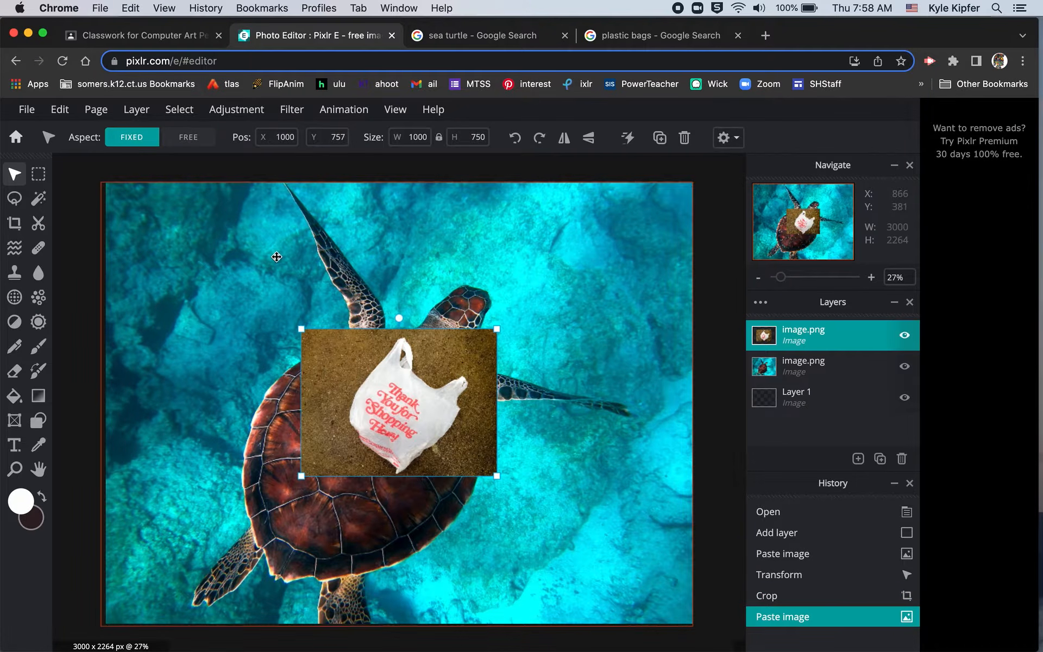
Try selecting the brown ground around the plastic bag with the Wand tool, and clear the selection.
left_click(39, 199)
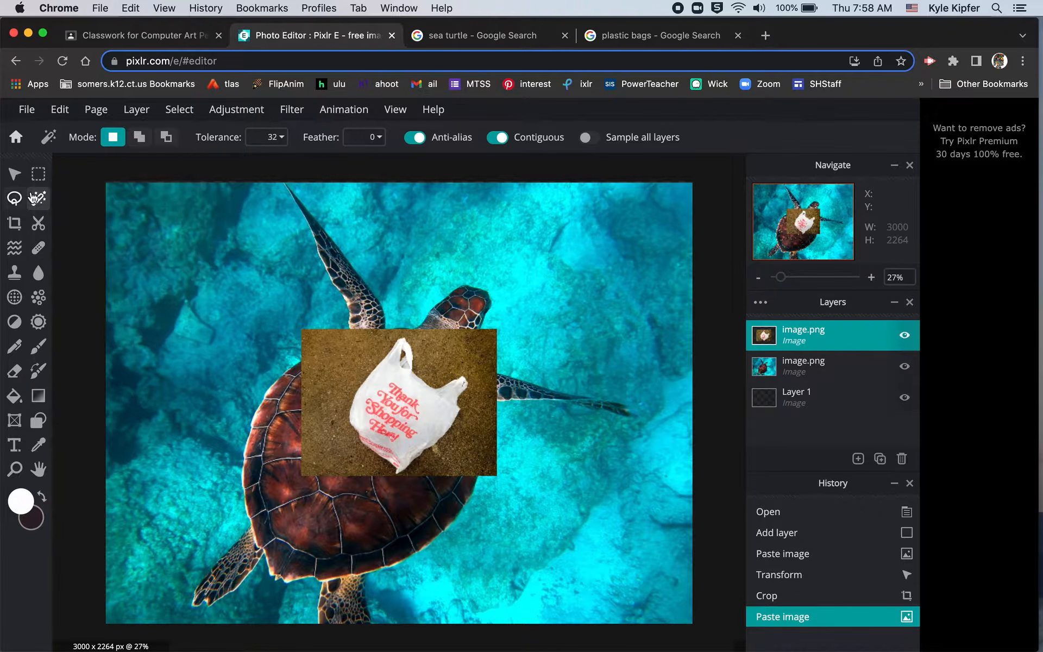
left_click(342, 349)
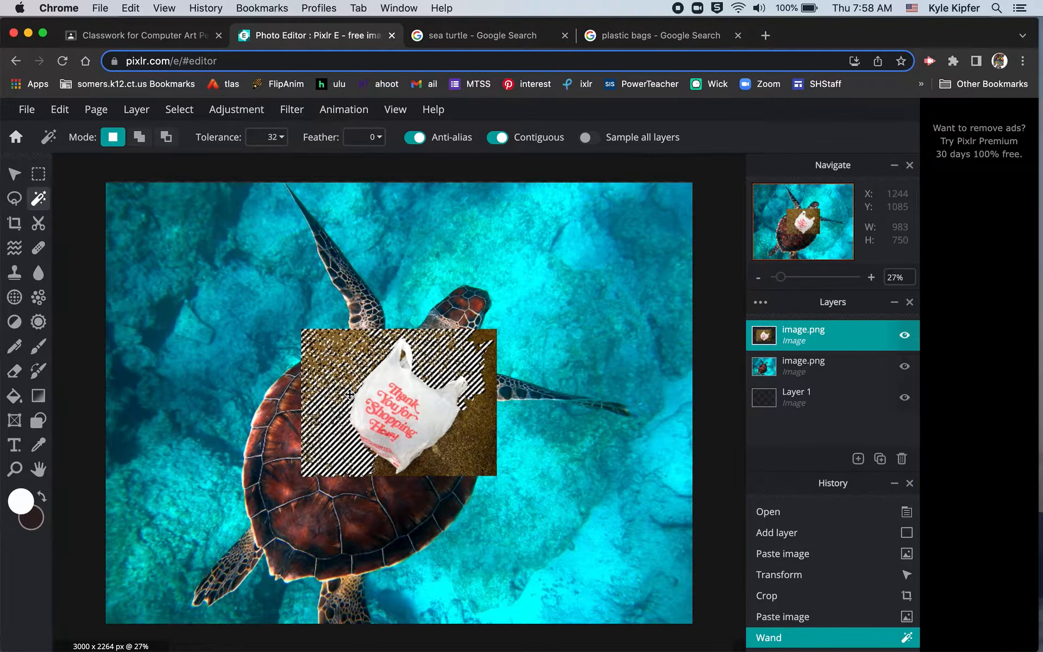
key("super+d")
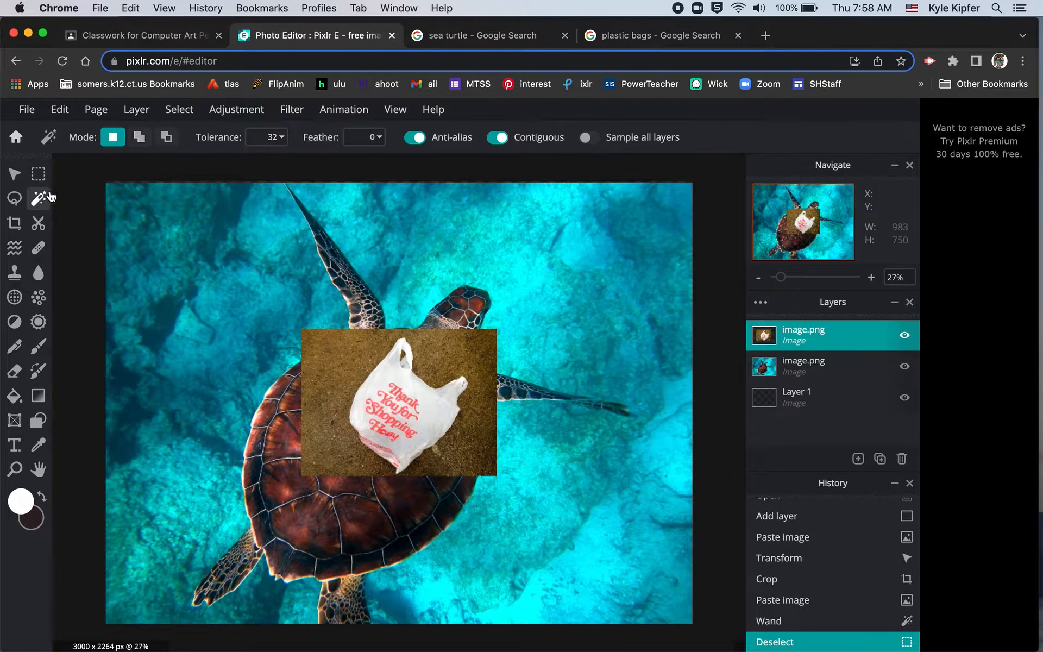
Set the Wand tolerance to 116 and select the brown ground around the plastic bag.
left_click(282, 139)
left_click_drag(166, 161, 211, 165)
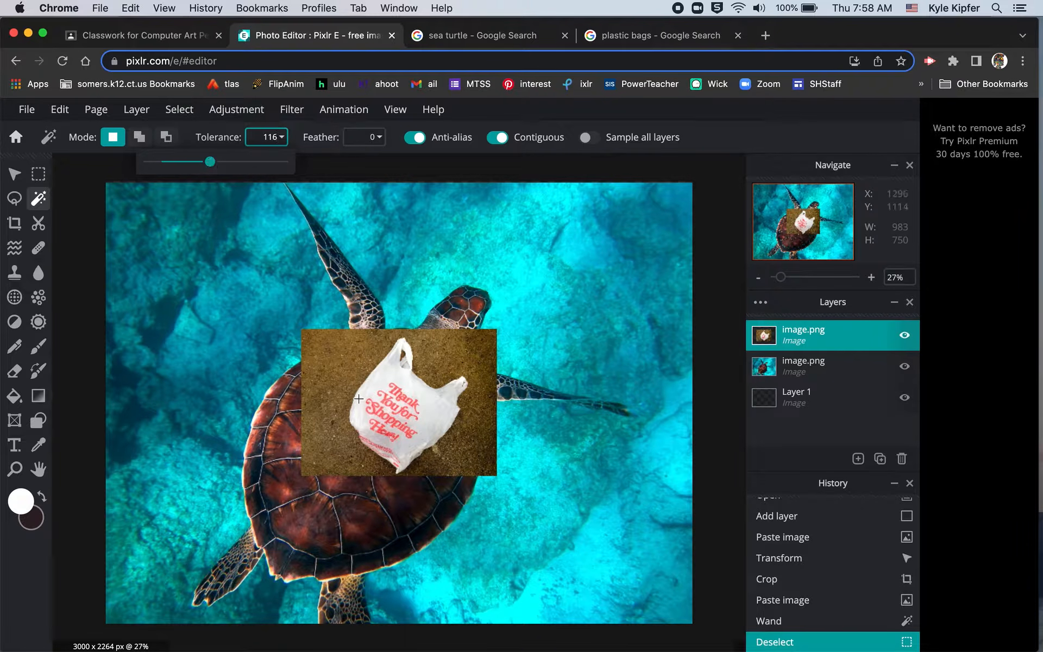
left_click(332, 352)
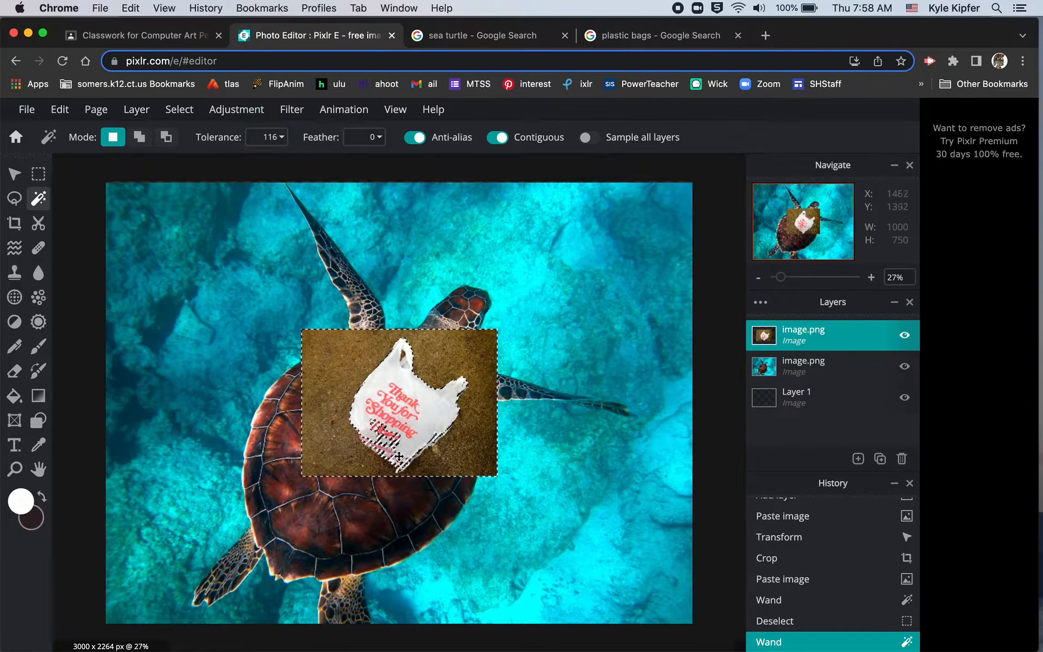
Try selecting the brown ground around the plastic bag with the Wand tolerance set to 77, and clear the selection.
left_click(275, 137)
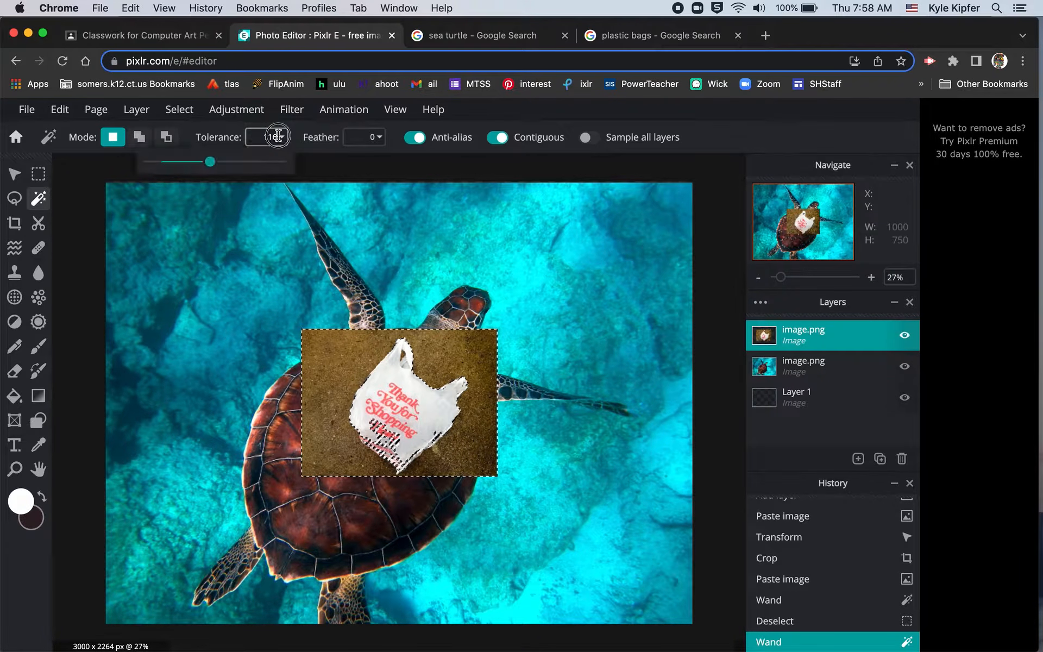
mouse_move(211, 163)
left_mouse_down()
mouse_move(181, 164)
mouse_move(191, 164)
left_mouse_up()
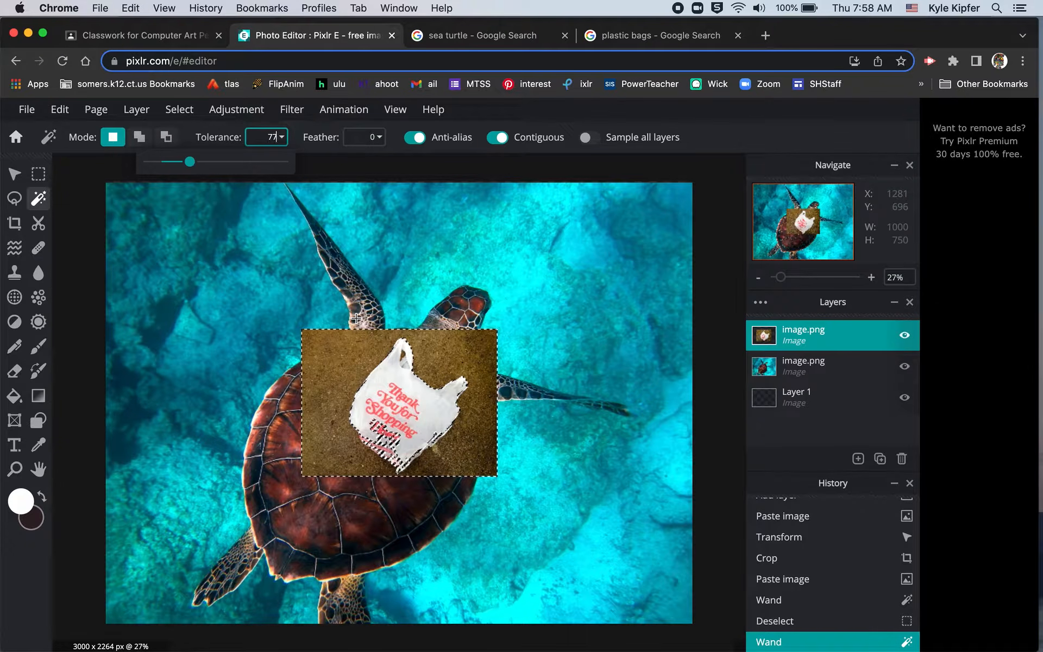
key("super+d")
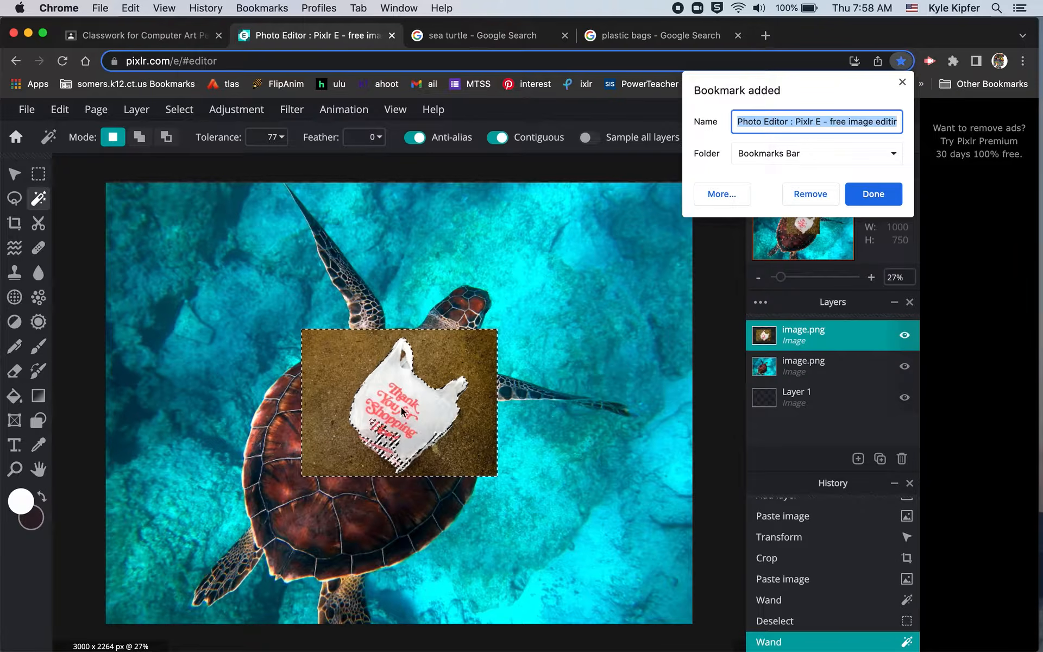
left_click(901, 85)
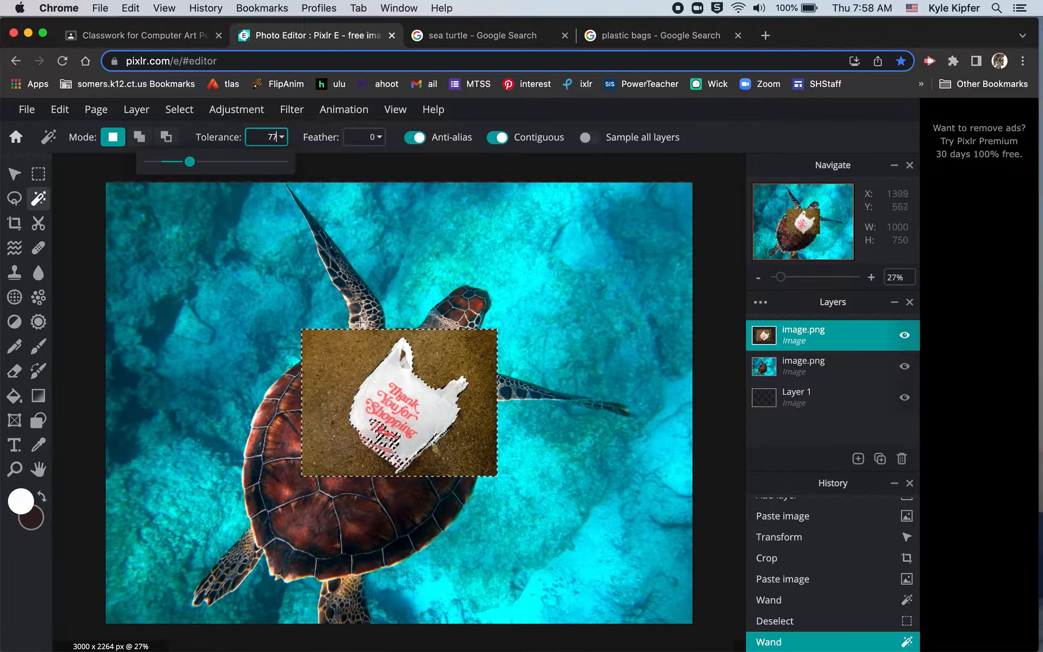
left_click(350, 162)
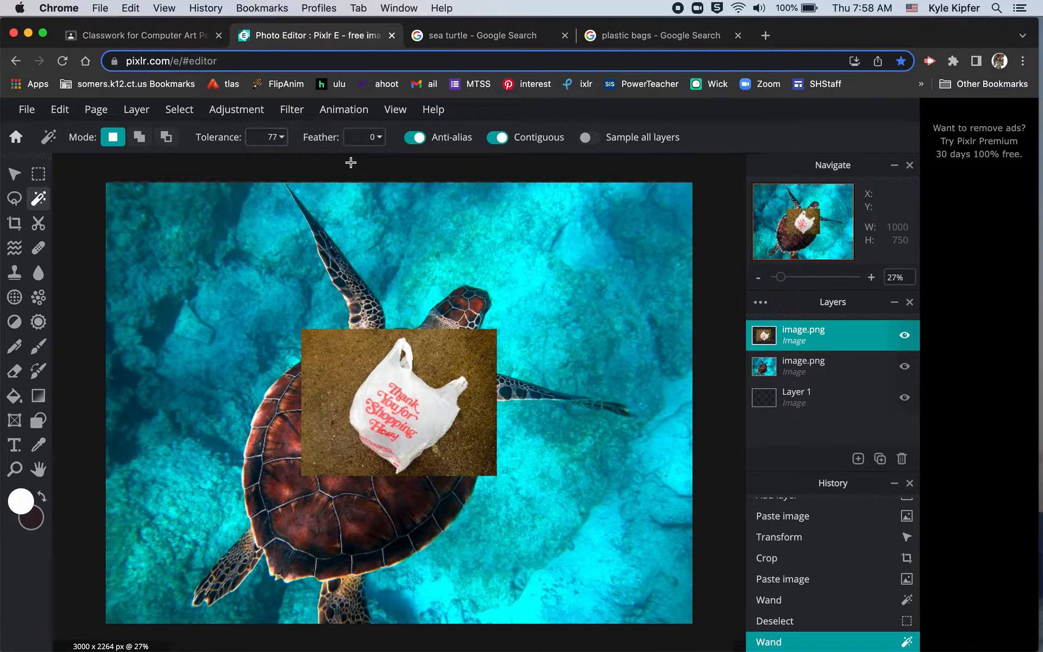
left_click(333, 374)
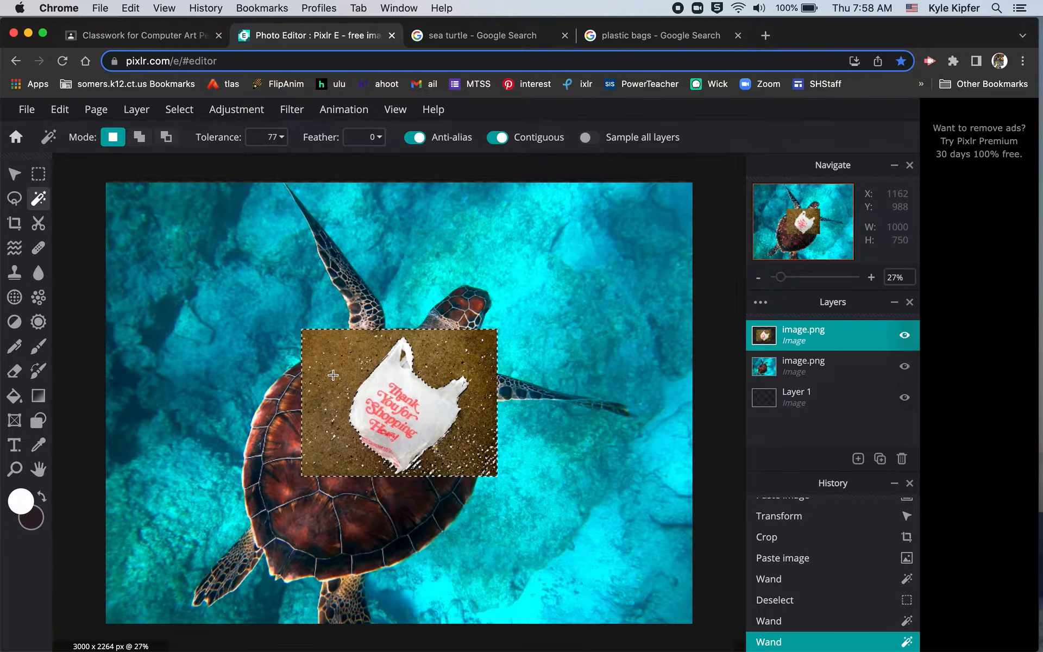
key("ctrl+d")
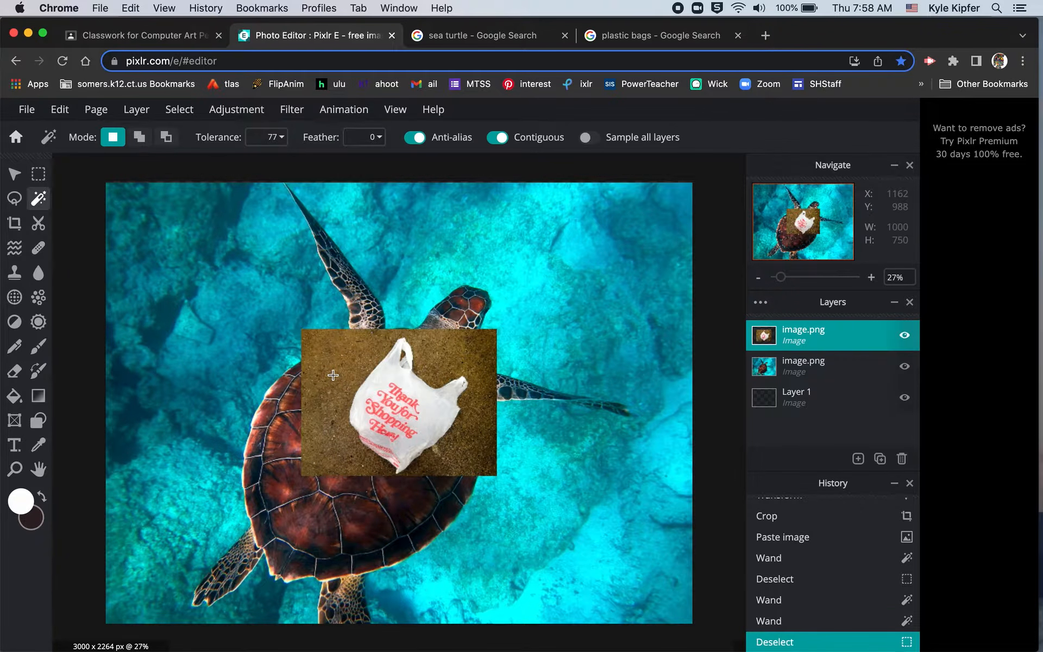
Set the Wand tolerance to 93, select the brown ground around the plastic bag, delete it and clear the selection.
left_click(272, 139)
left_click_drag(193, 164, 199, 166)
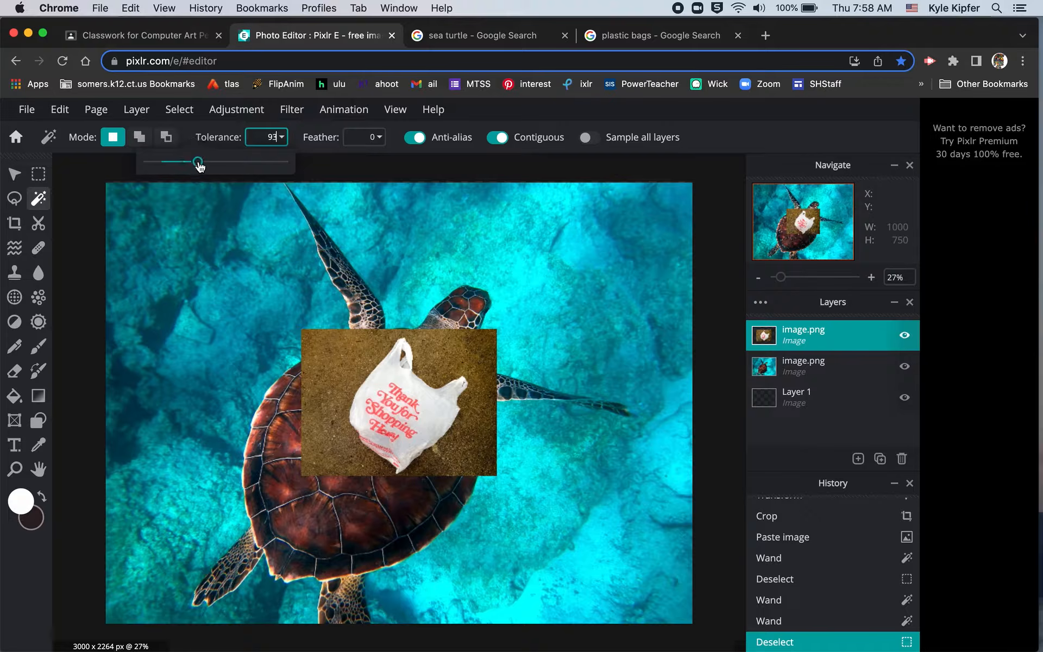
left_click(345, 358)
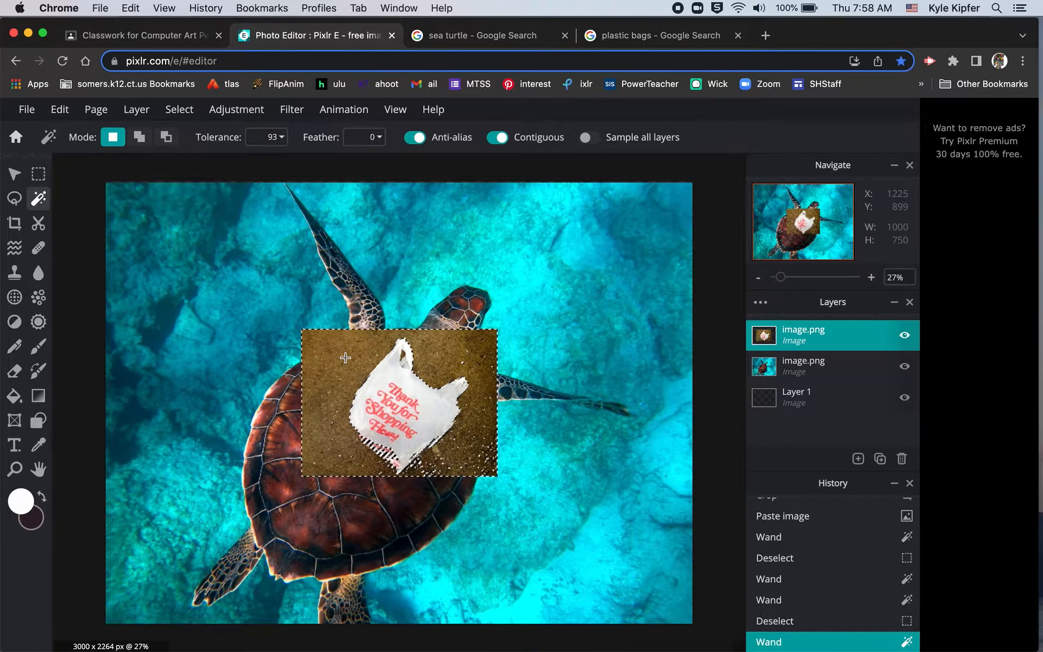
key("Delete")
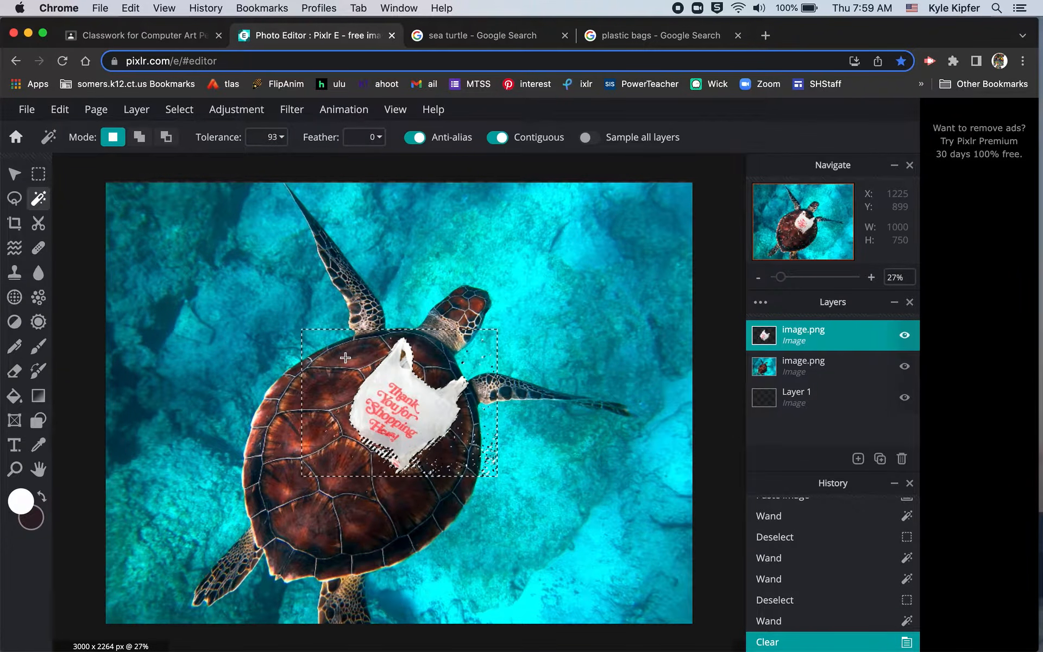
key("super+d")
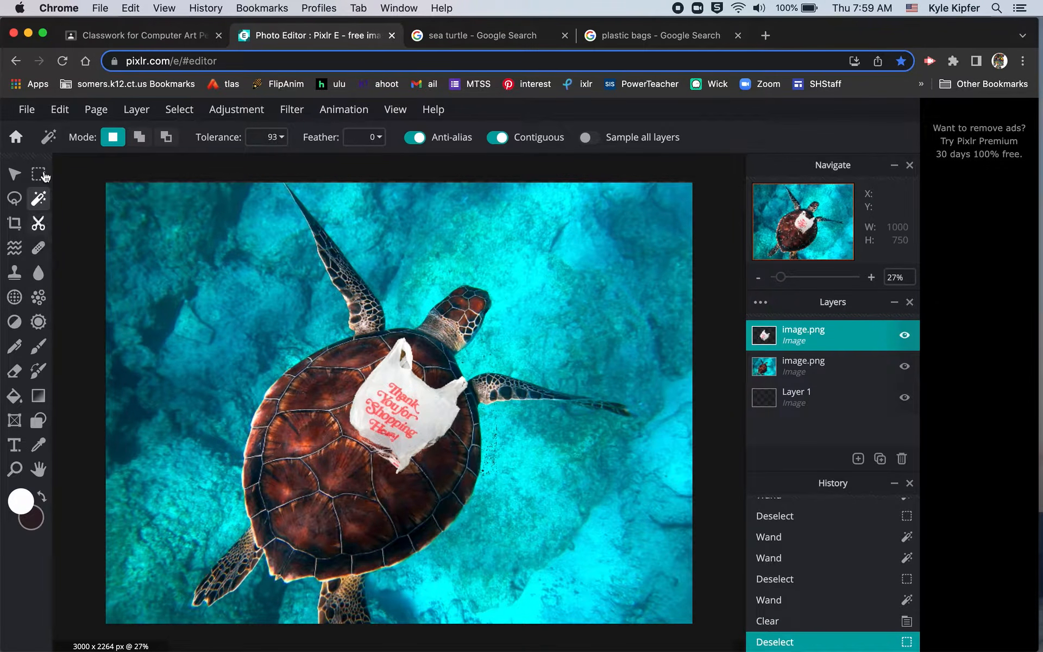
Move the cut-out bag to the shell's lower-left edge, at about X 387, Y 1380, and rotate it counter-clockwise until its text is nearly level.
left_click(15, 174)
left_click_drag(405, 418, 290, 522)
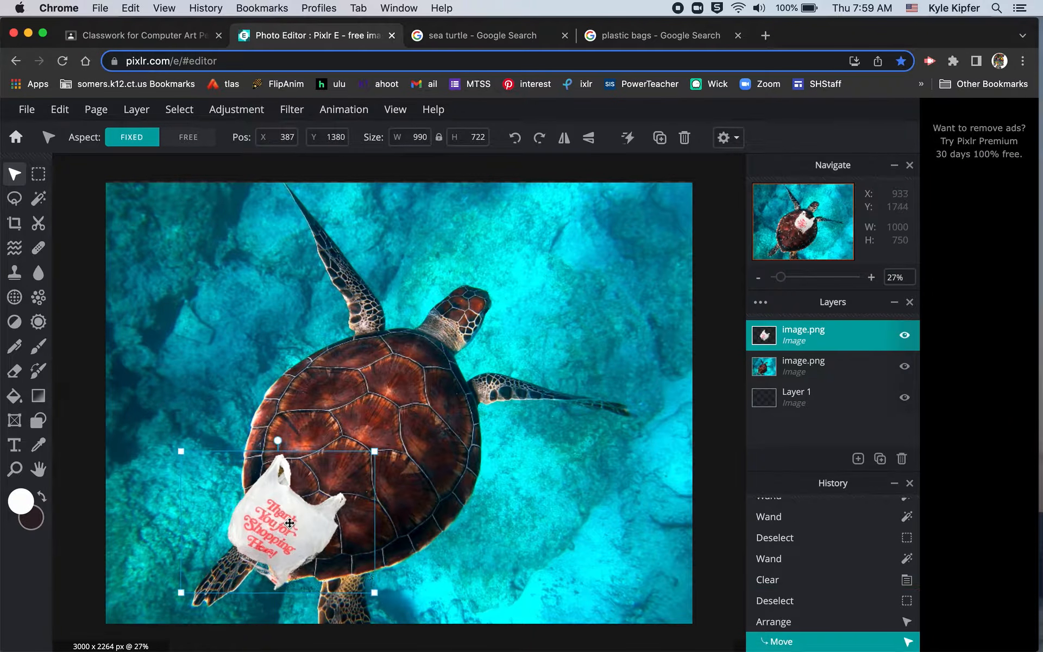
left_click_drag(278, 440, 215, 439)
Duplicate the bag layer, place the copy just above the first at about X 415, Y 975, and rotate it slightly clockwise.
right_click(305, 523)
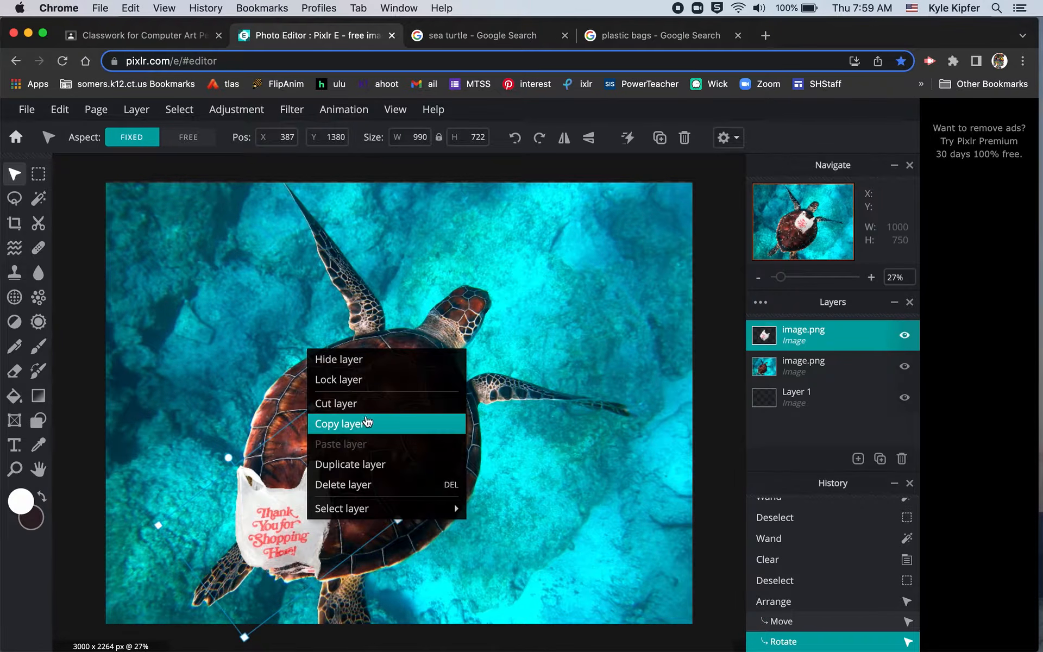
left_click(369, 464)
left_click_drag(289, 530, 299, 434)
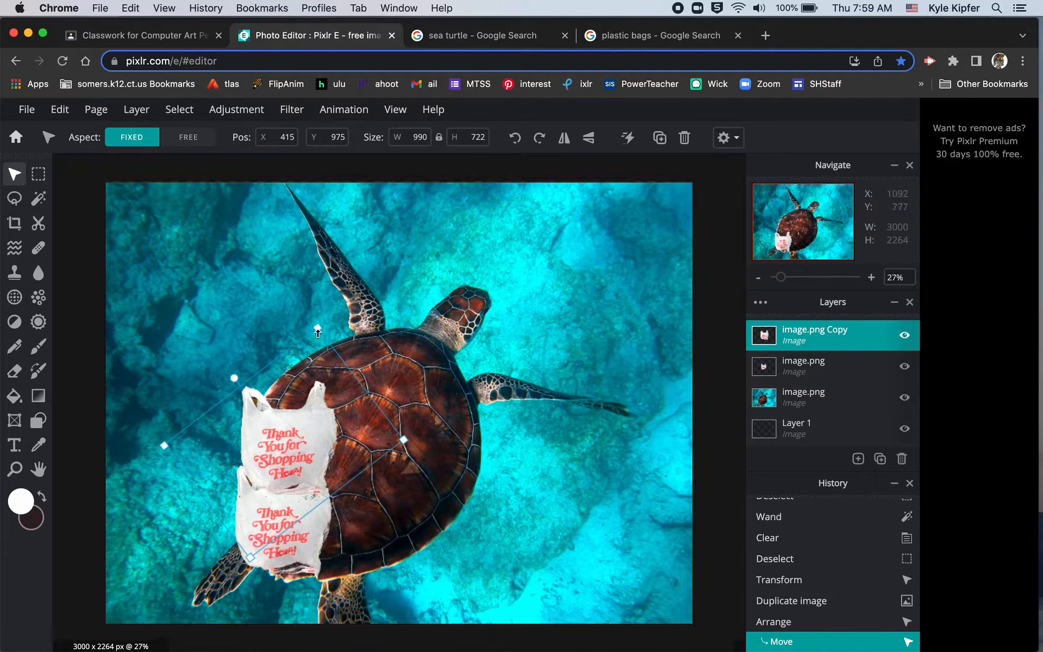
left_click_drag(234, 378, 262, 365)
Duplicate the upper bag and place the copy over the rear of the shell, at about X 680, Y 1502.
right_click(291, 447)
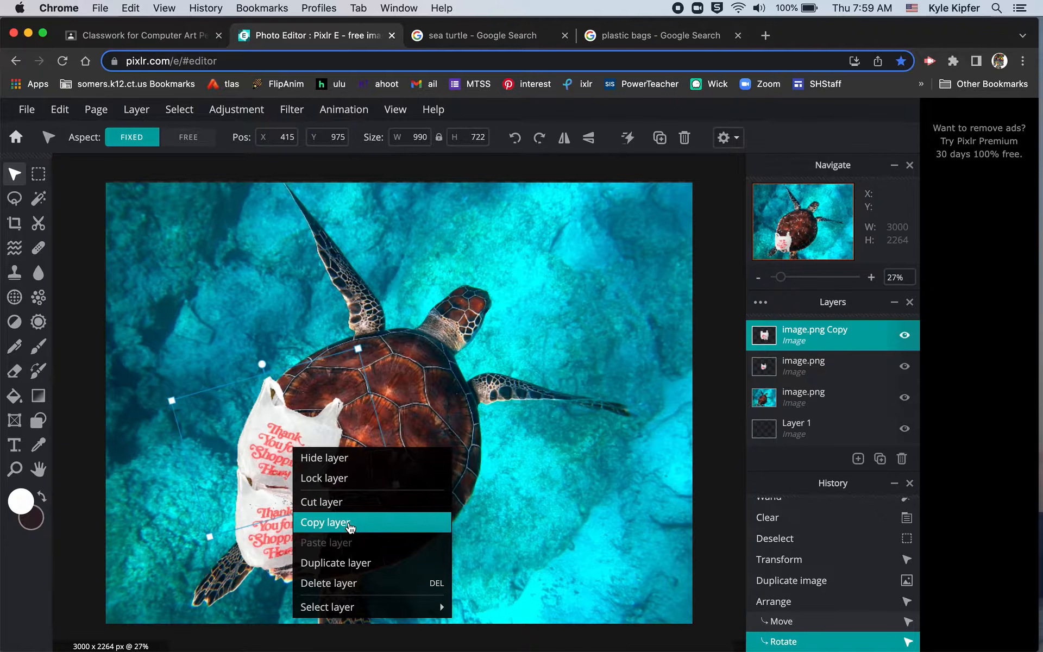
left_click(350, 525)
right_click(289, 451)
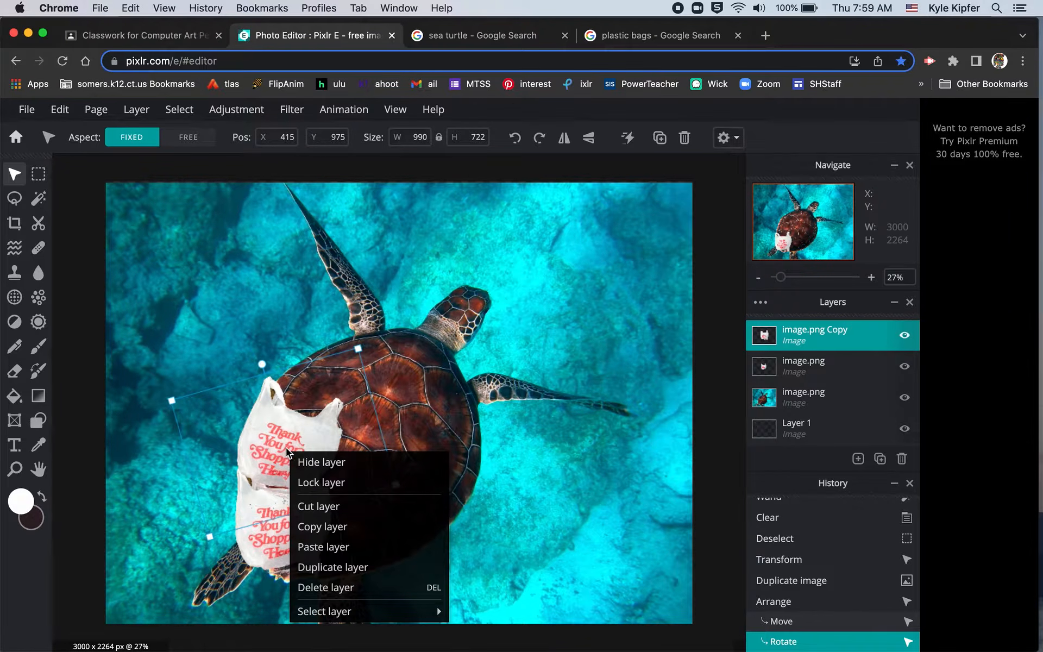
left_click(347, 566)
left_click_drag(292, 480, 334, 555)
Add two more bag copies, one rotated clockwise on the shell's upper-left edge and one over its centre at about X 776, Y 1150.
right_click(334, 530)
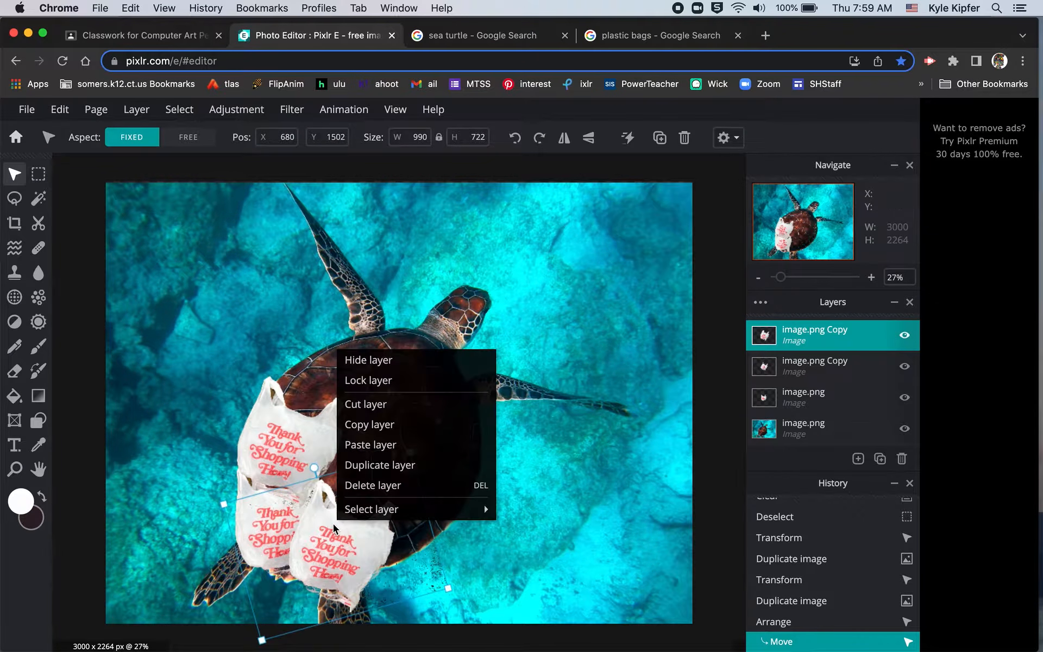
left_click(403, 465)
left_click_drag(354, 541, 336, 390)
left_click_drag(295, 316, 321, 313)
right_click(338, 376)
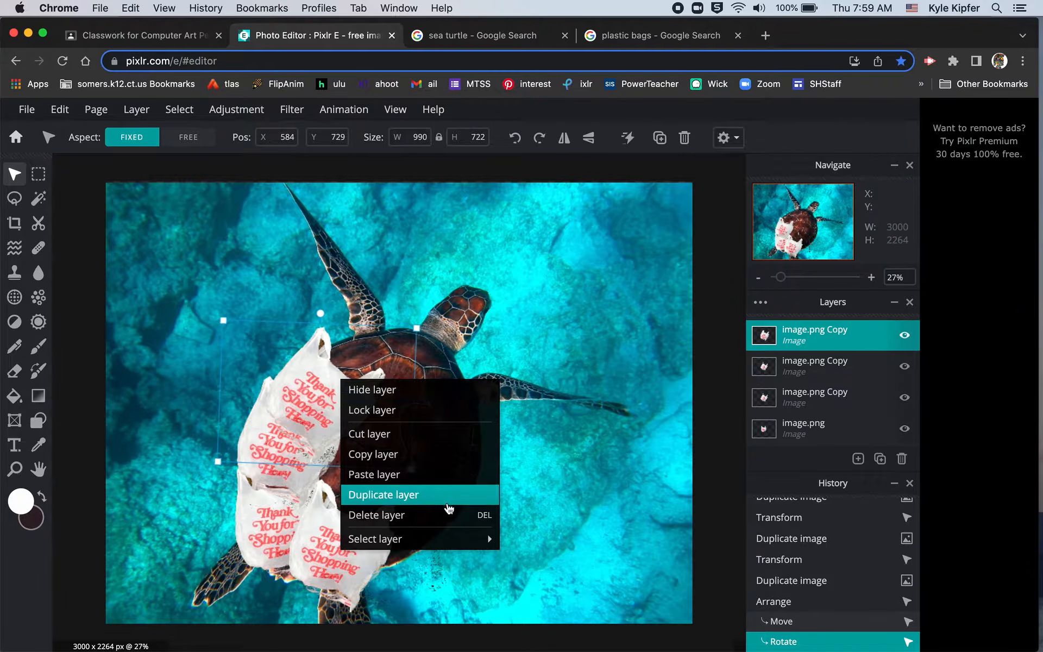
left_click(420, 496)
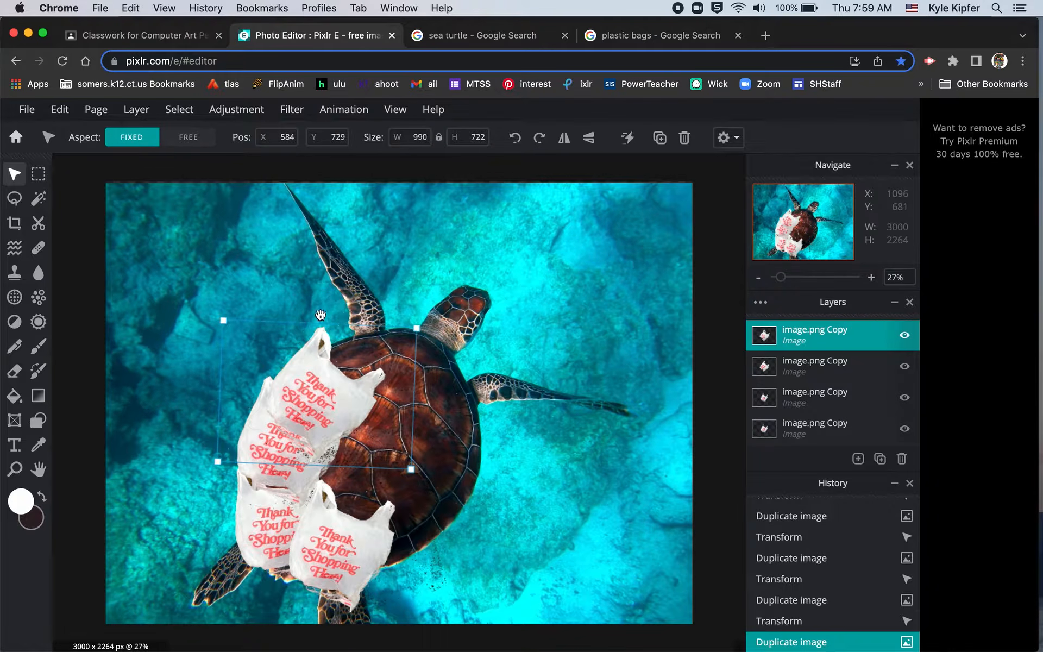
left_click_drag(319, 435, 347, 496)
Duplicate the centre bag, place the copy at the shell's upper edge near the raised flipper, and rotate it clockwise until its text runs nearly vertically.
right_click(347, 491)
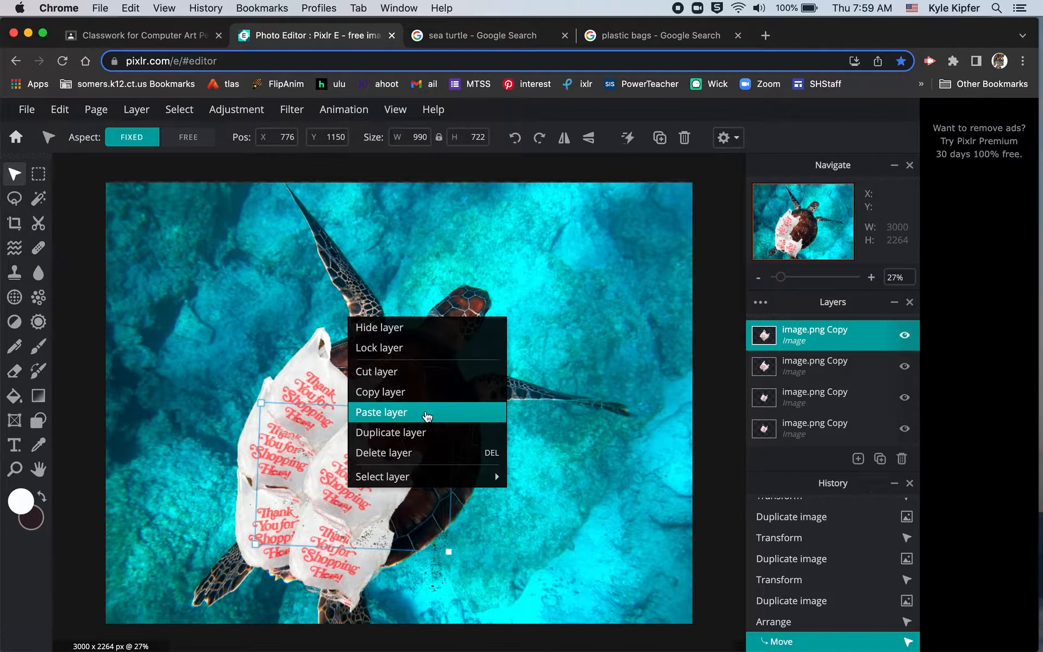
left_click(420, 432)
left_click_drag(359, 460, 375, 374)
left_click_drag(365, 287, 400, 330)
Duplicate the bag at the shell's upper edge, place the copy right of centre at about X 972, Y 918, and rotate it counter-clockwise.
right_click(336, 389)
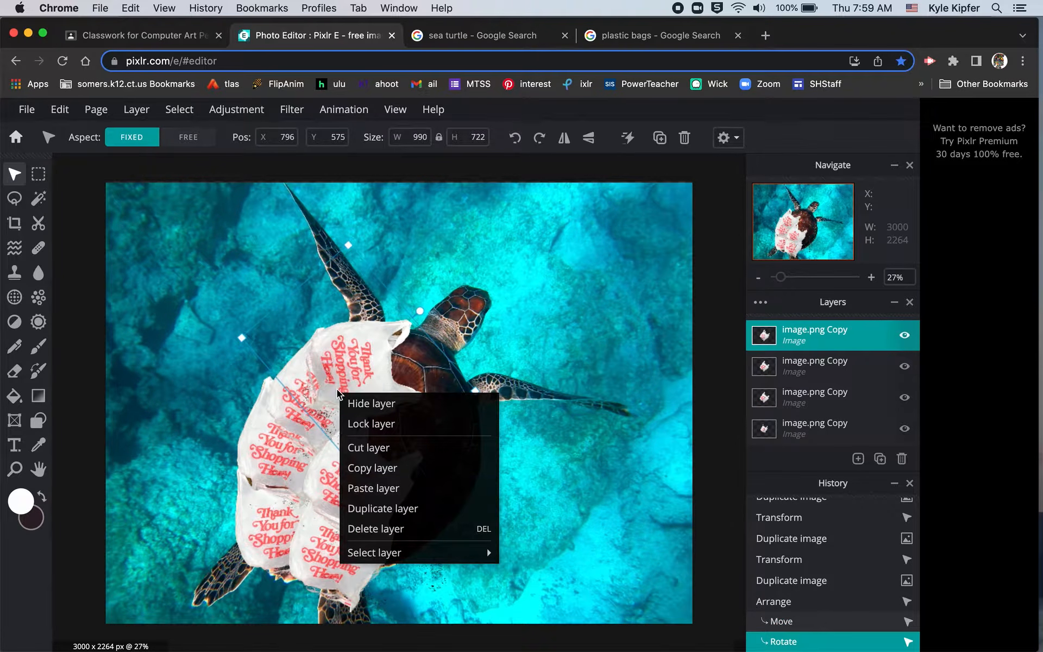
left_click(397, 508)
left_click_drag(392, 355, 390, 433)
left_click_drag(456, 377, 400, 350)
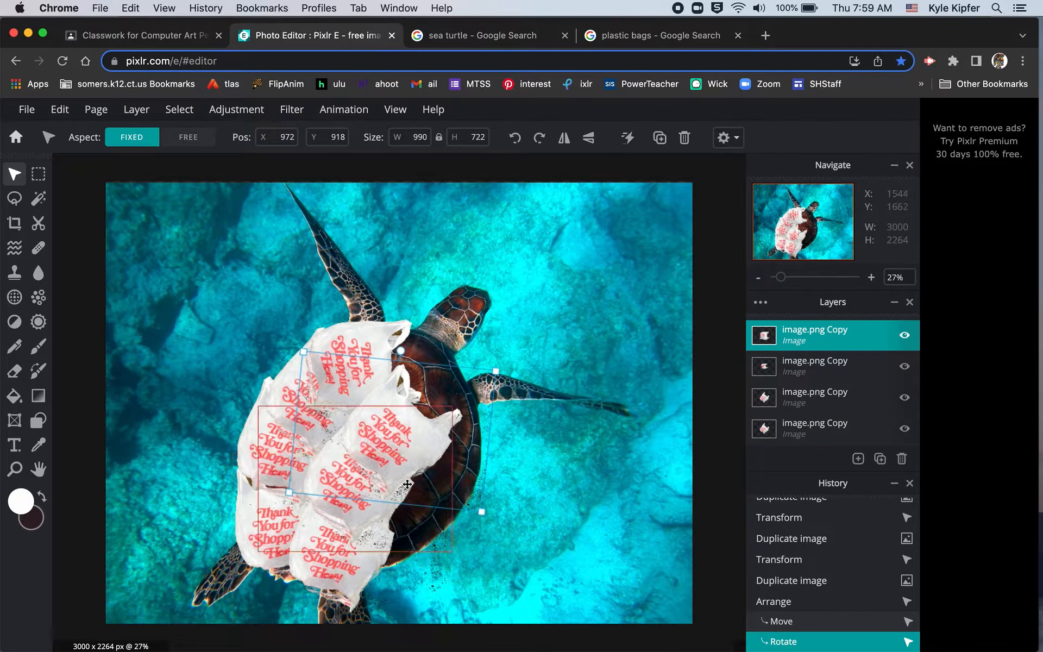
Add two bag copies along the shell's lower-right edge, at about X 925, Y 1364 and X 1174, Y 1120, rotating the second counter-clockwise.
right_click(408, 494)
left_click(466, 568)
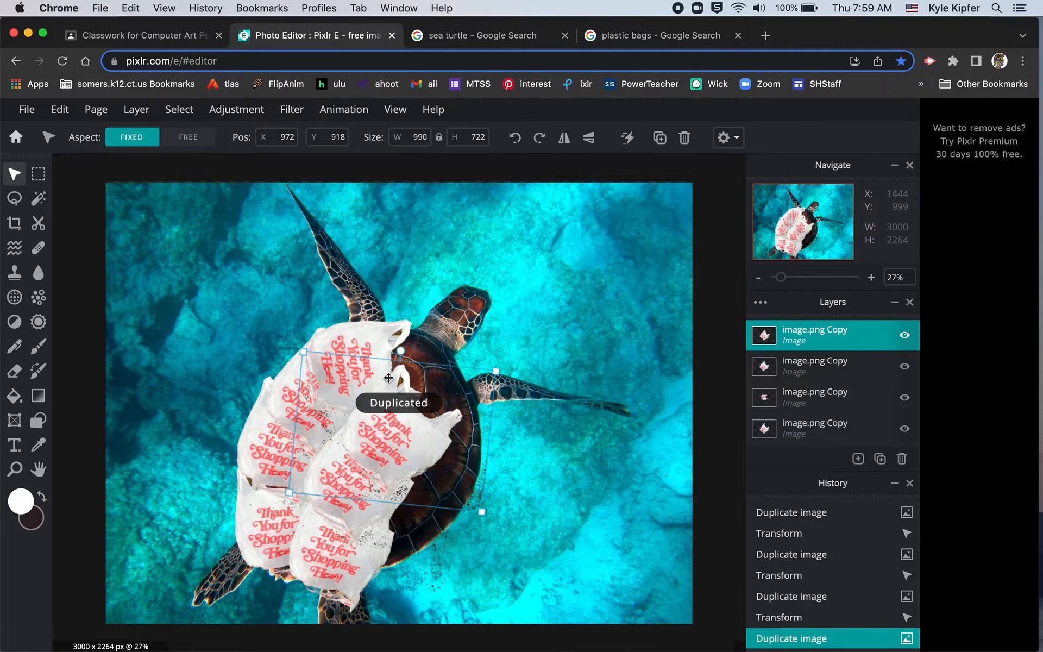
left_click_drag(403, 438, 393, 525)
right_click(394, 526)
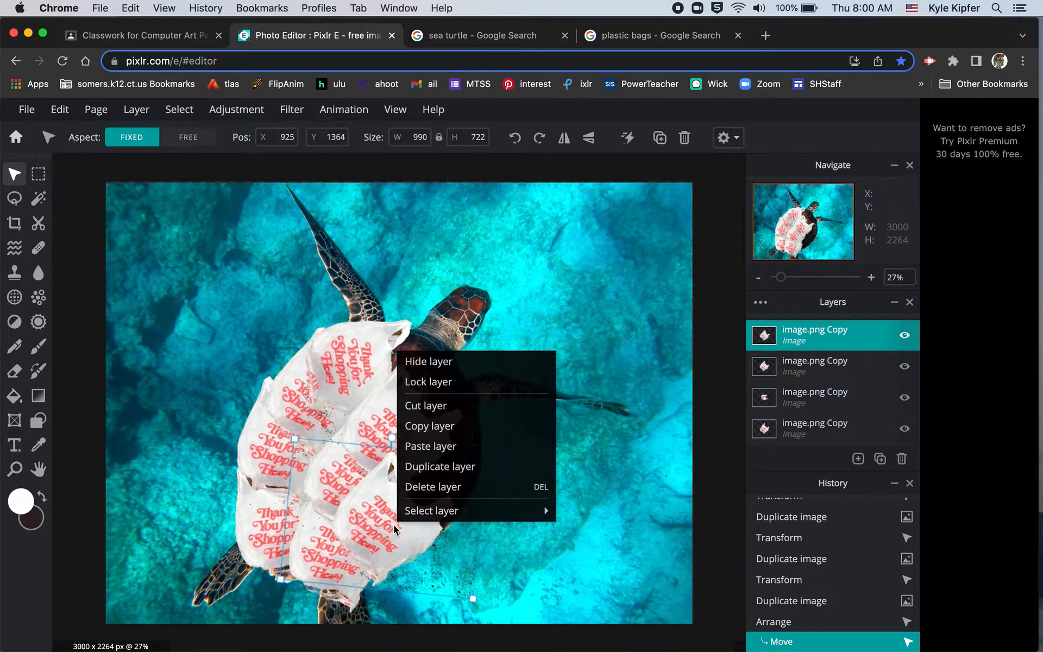
left_click(448, 468)
left_click_drag(405, 511, 443, 475)
left_click_drag(441, 391, 405, 391)
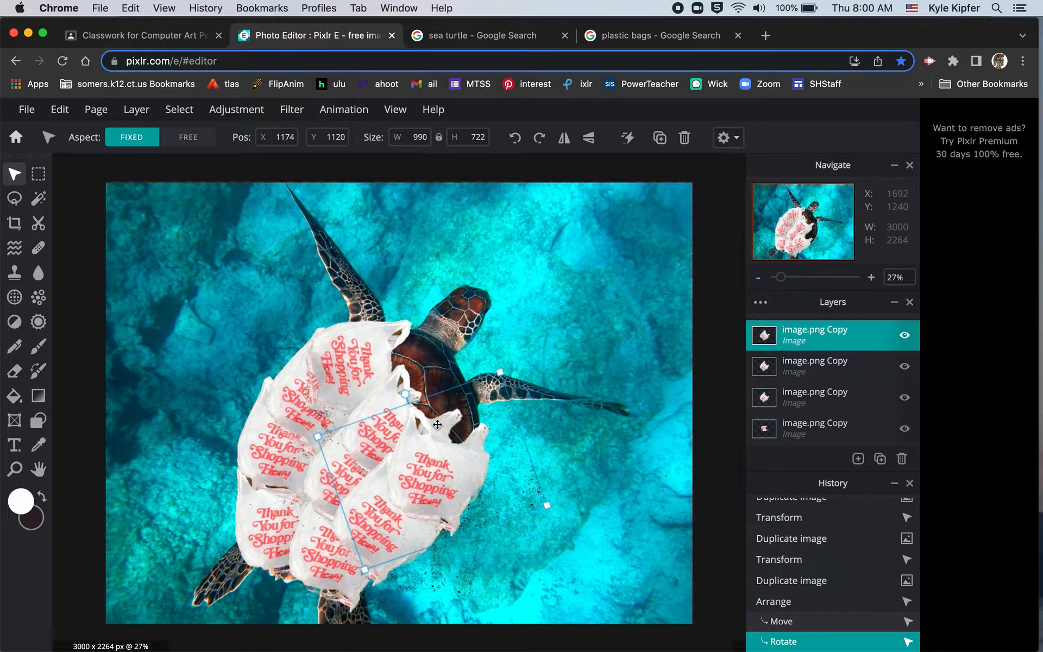
Duplicate the bag on the shell's right edge, place the copy above it at about X 1171, Y 815, and rotate it counter-clockwise.
right_click(438, 466)
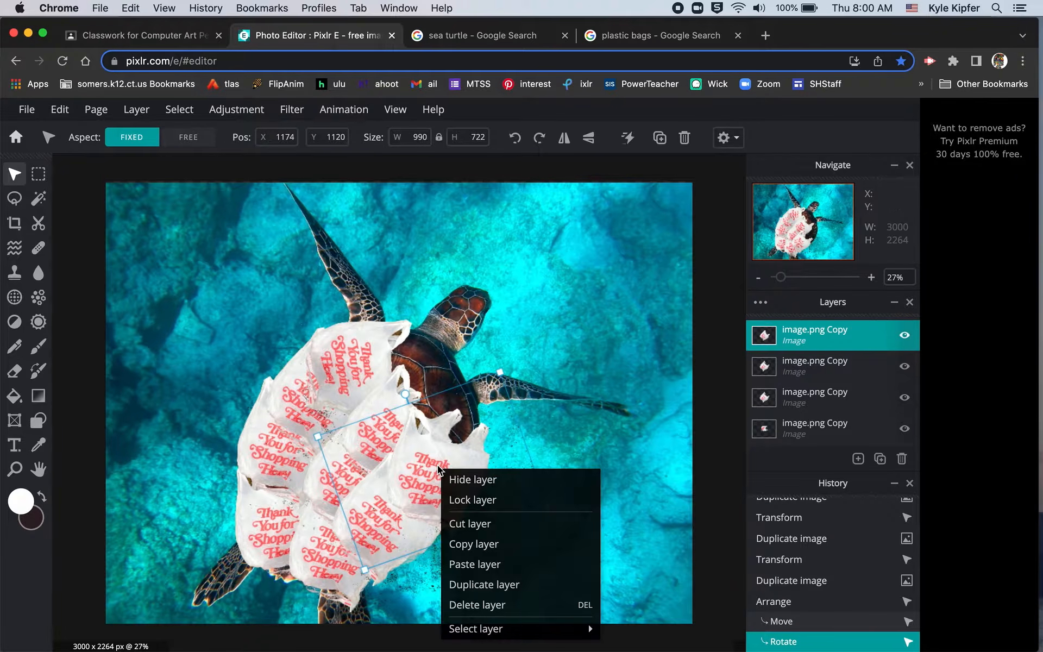
left_click(481, 580)
left_click_drag(435, 484, 434, 422)
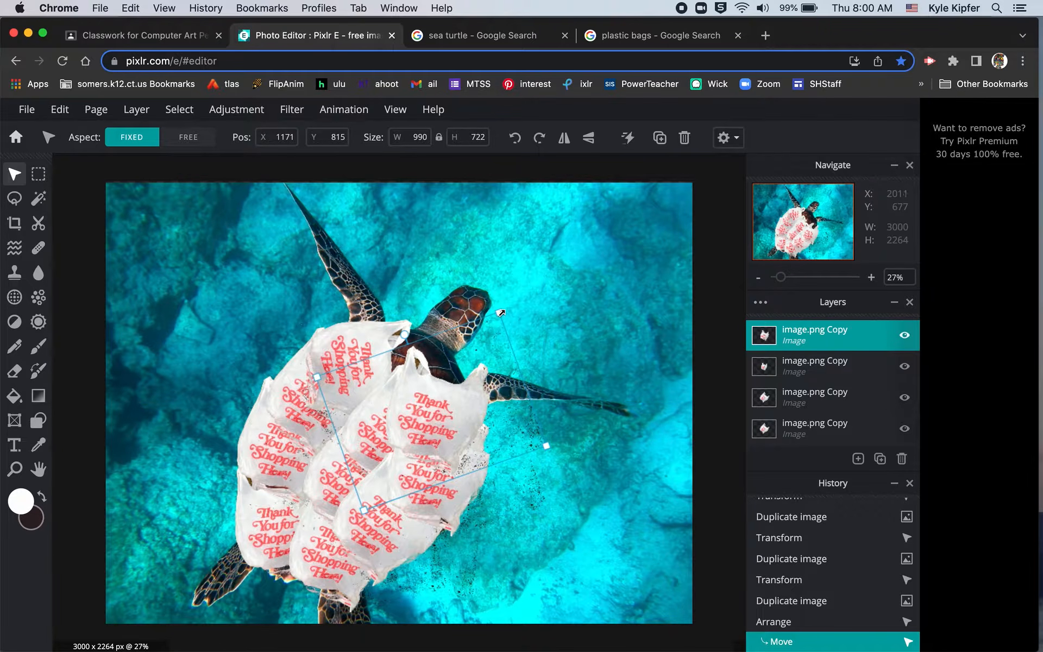
left_click_drag(405, 333, 354, 334)
Duplicate the bag below the turtle's neck, enlarge the copy to about 1273 x 928 px, turn it upside down, and place it over the head.
right_click(430, 410)
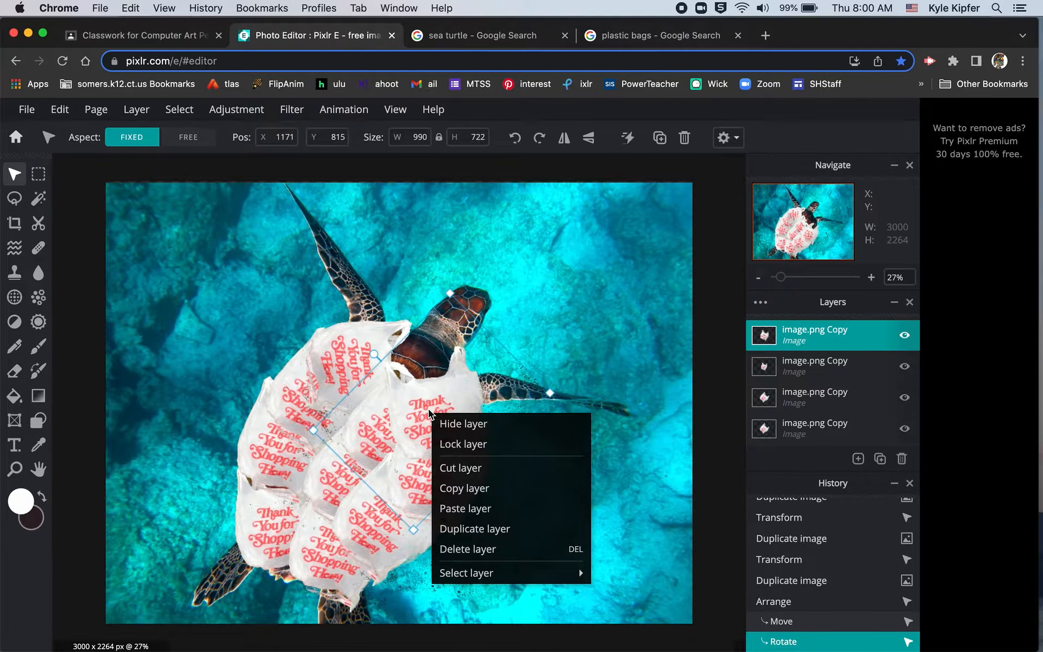
left_click(489, 529)
left_click_drag(424, 405, 424, 349)
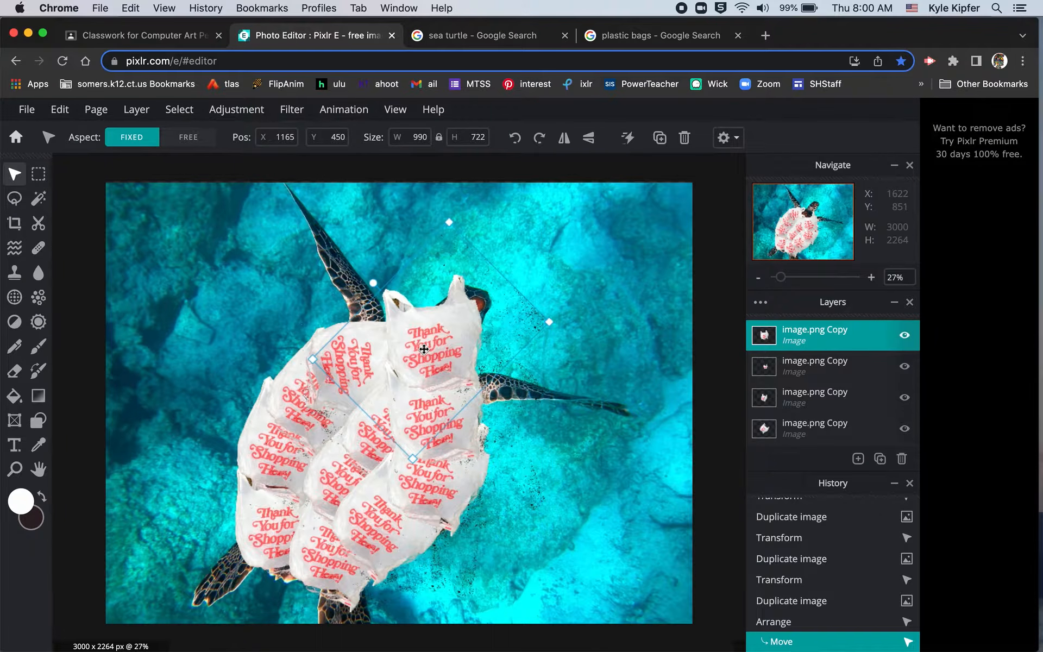
left_click_drag(375, 283, 428, 277)
left_click_drag(525, 267, 579, 225)
left_click_drag(458, 220, 451, 343)
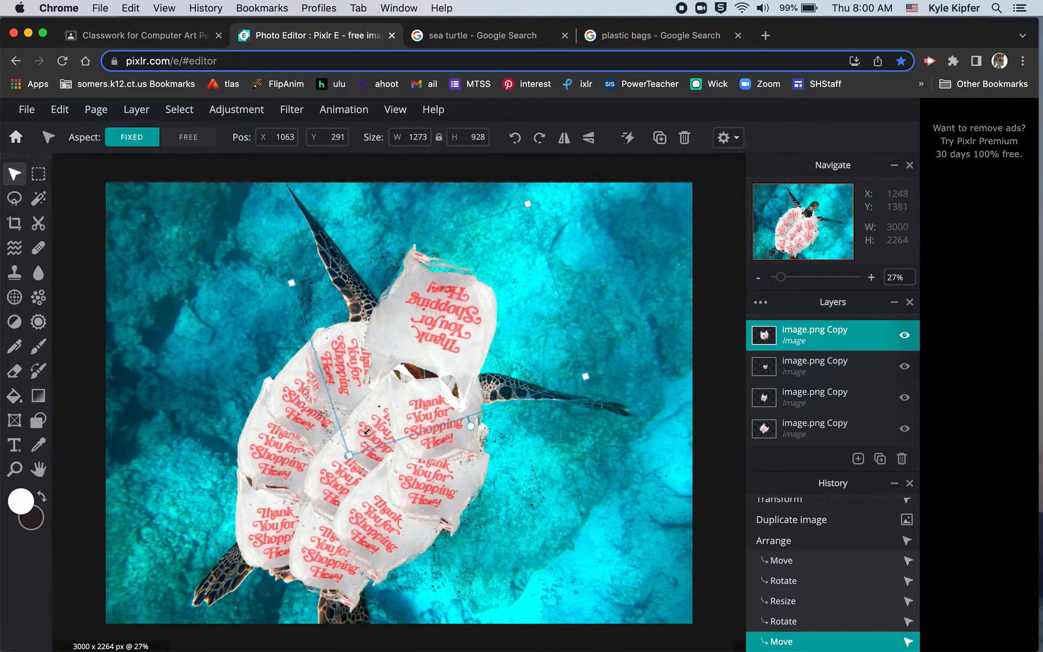
Enlarge the bag just below the head to about 1211 x 1289 px, and adjust its position and the head bag's to close the gaps.
left_click(561, 491)
left_click(429, 432)
left_click(431, 458)
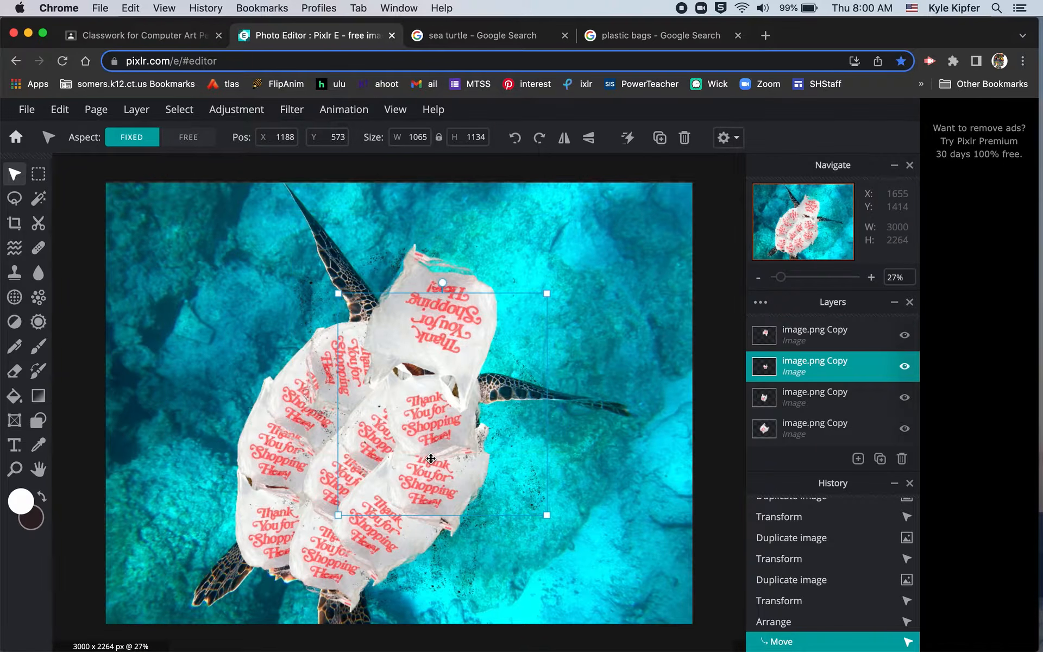
left_click_drag(339, 294, 311, 266)
left_click(423, 397)
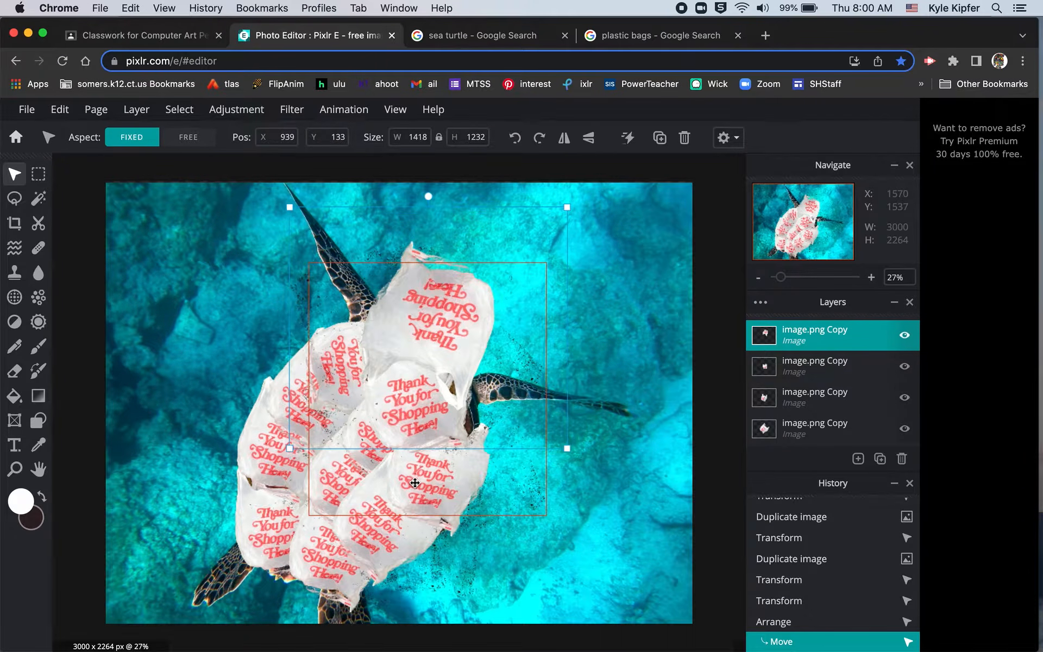
left_click(408, 462)
mouse_move(402, 451)
left_mouse_down()
mouse_move(419, 446)
mouse_move(416, 461)
mouse_move(411, 449)
left_mouse_up()
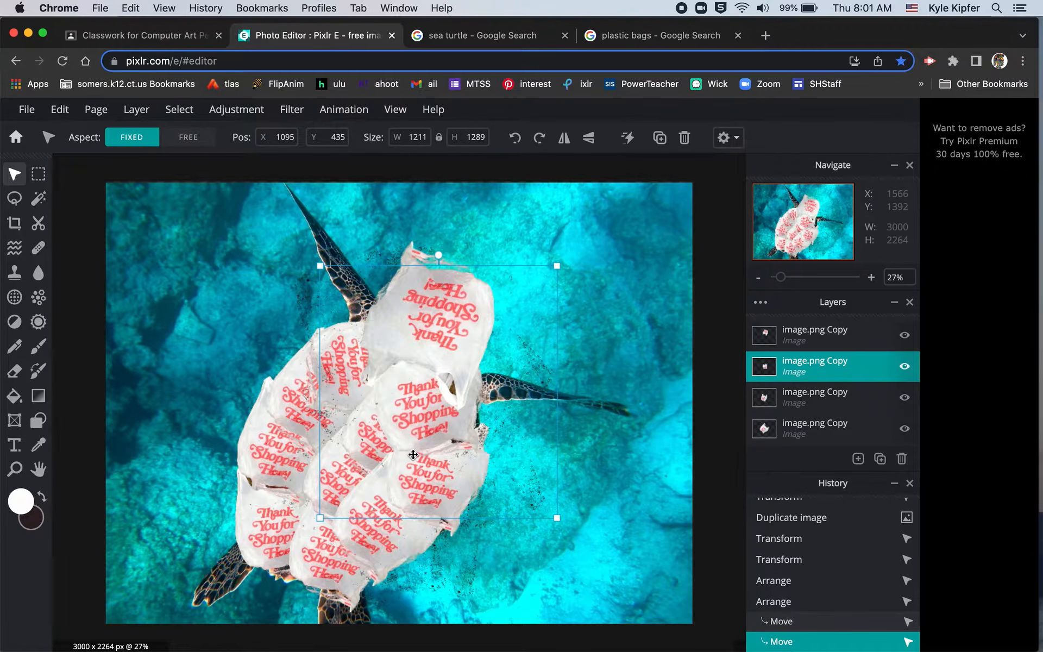
Duplicate the bag on the shell's lower-left edge and place the copy over the left rear flipper at about X 102, Y 1508.
left_click(672, 445)
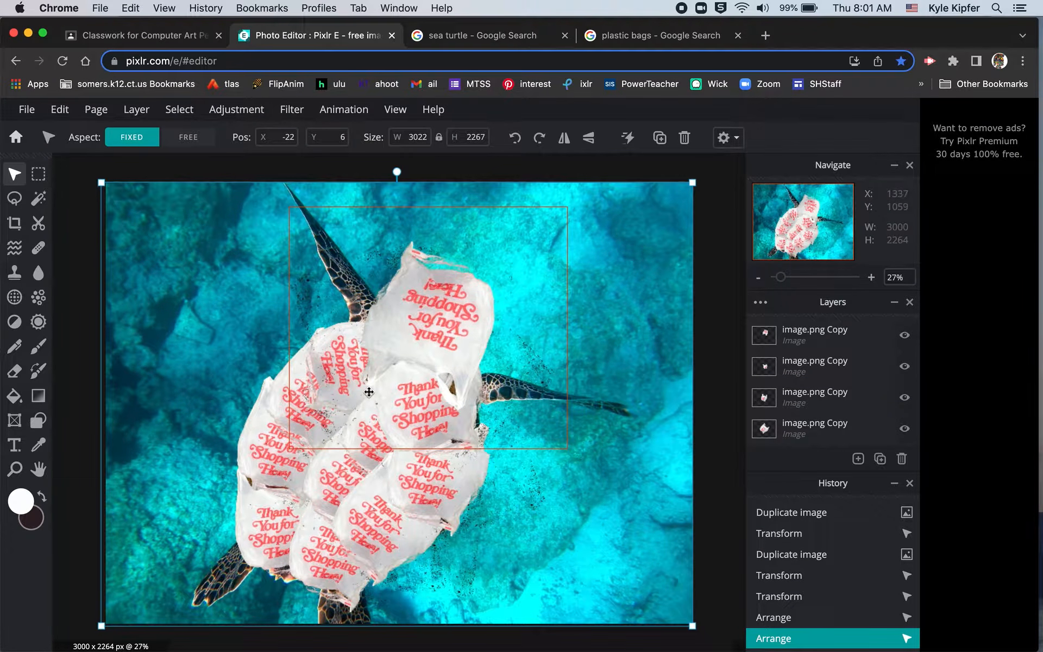
left_click(246, 539)
right_click(246, 539)
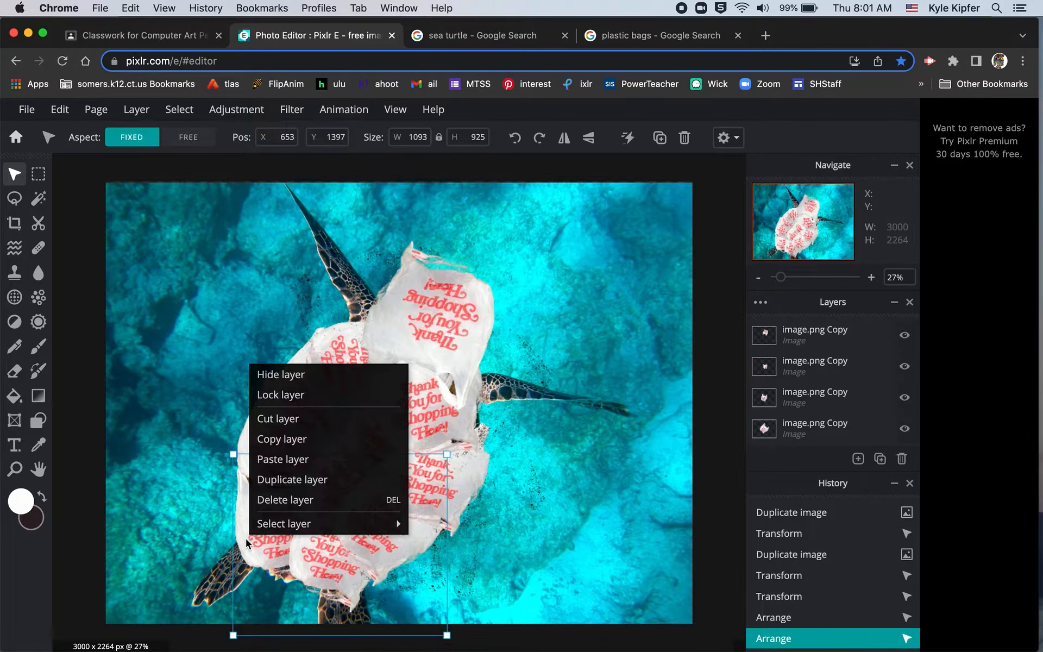
left_click(302, 479)
left_click_drag(243, 538, 150, 554)
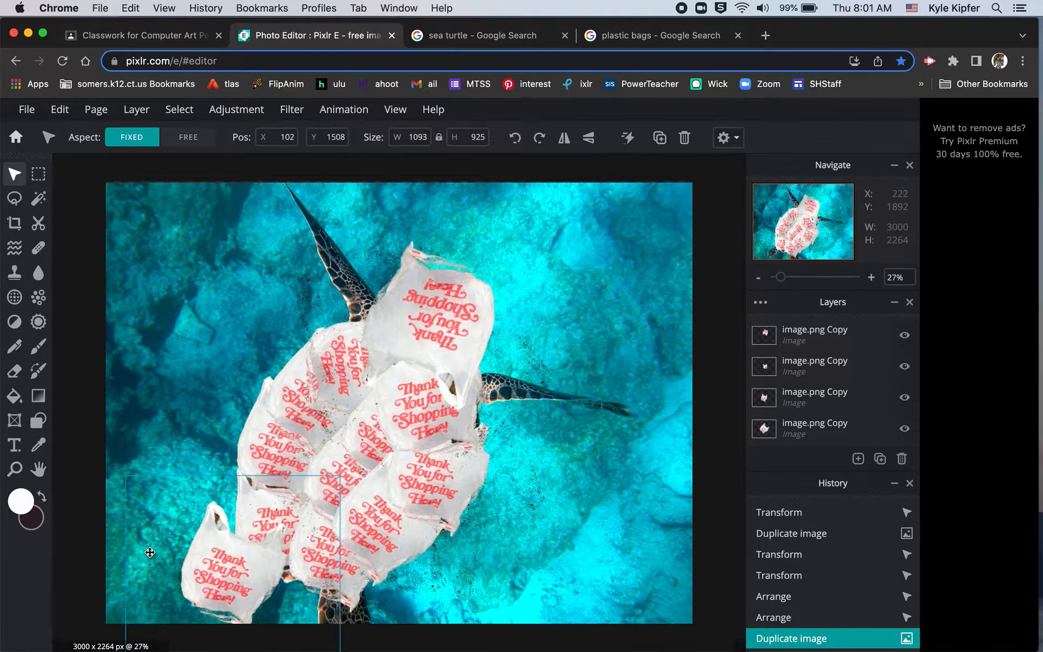
Duplicate the bag at the shell's bottom end and place the copy over the bottom rear flipper at about X 706, Y 1767.
right_click(329, 564)
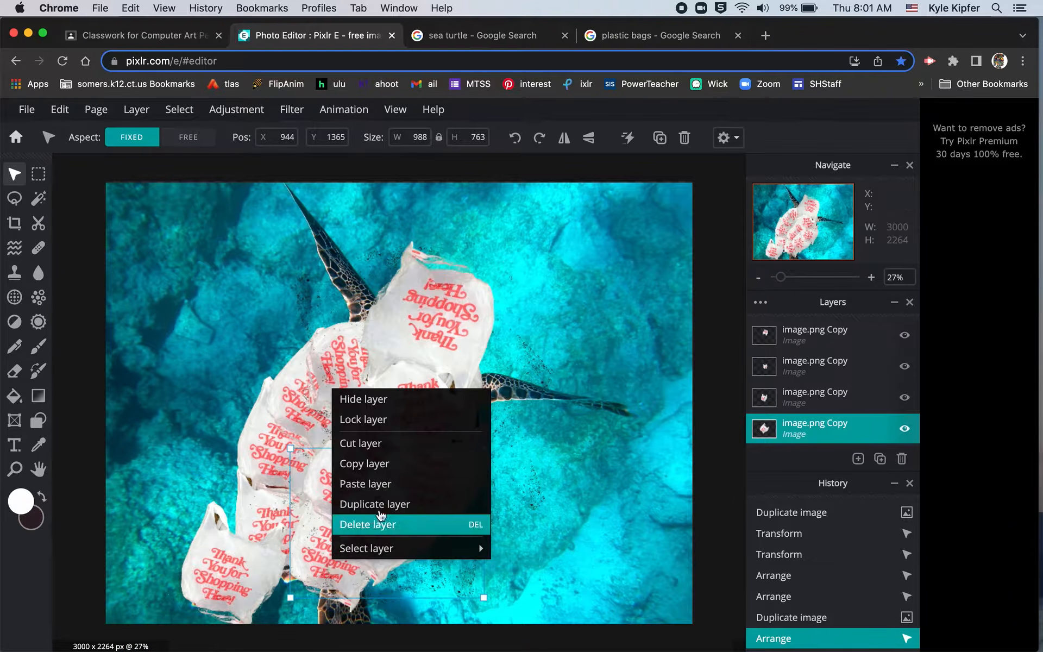
left_click(397, 503)
left_click_drag(324, 576, 273, 646)
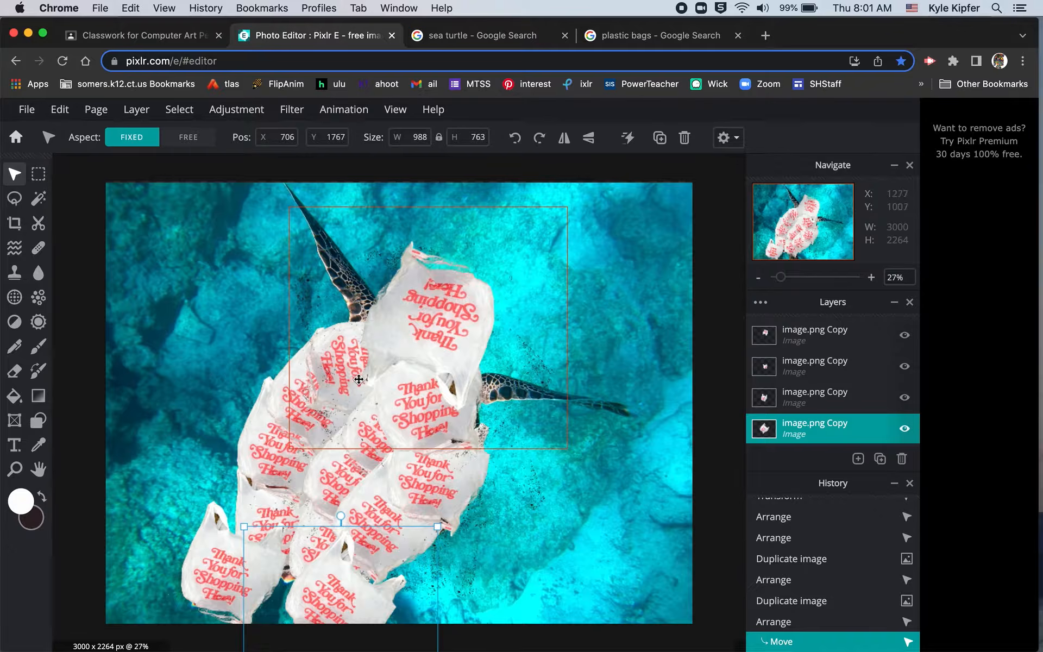
Duplicate the bag on the shell's upper-left part, move the copy up over the upper front flipper, and rotate it clockwise.
right_click(318, 357)
left_click(363, 471)
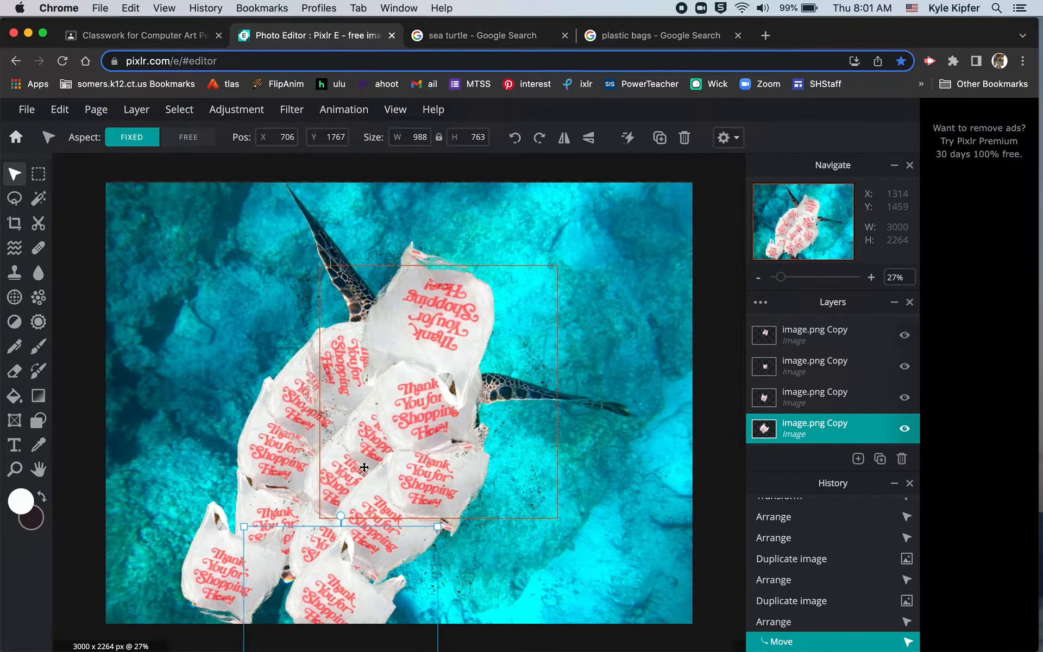
left_click(287, 413)
right_click(287, 414)
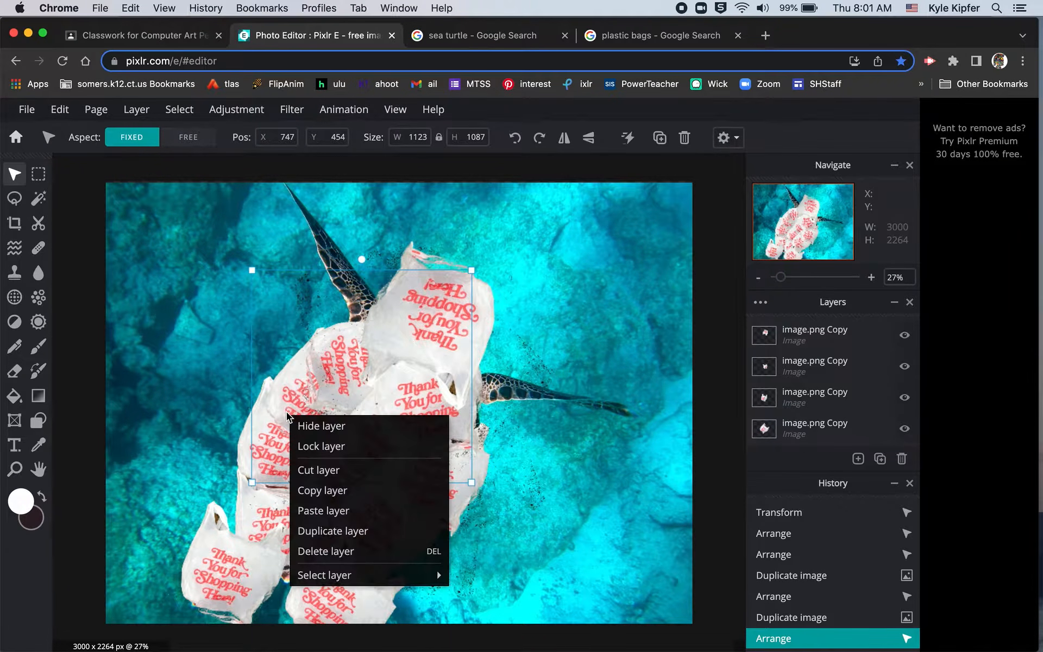
left_click(332, 530)
left_click_drag(285, 476, 270, 364)
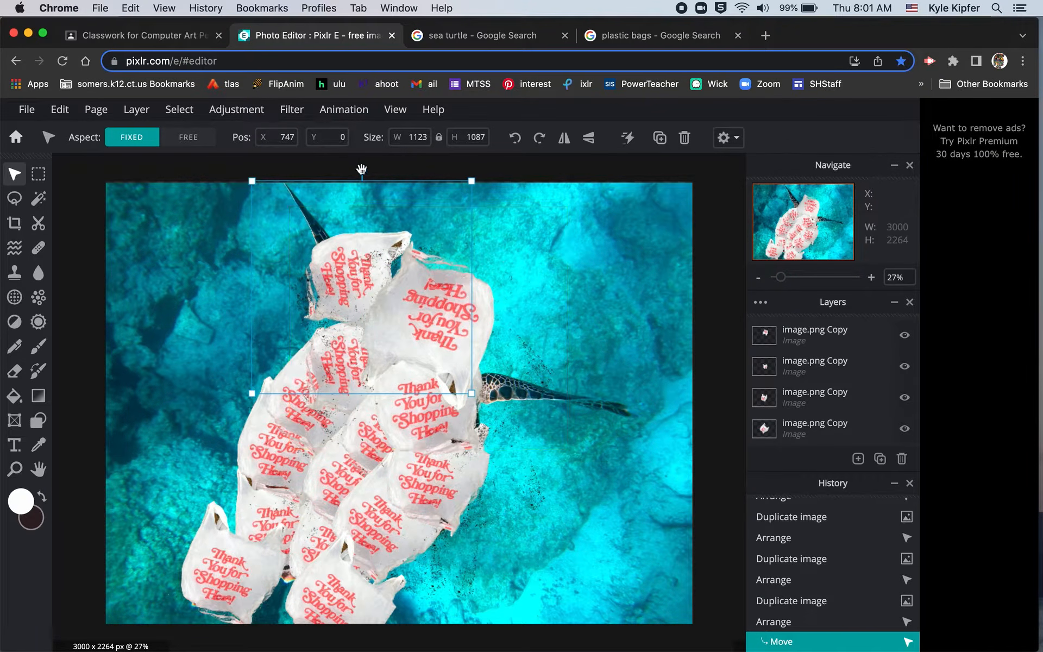
left_click_drag(364, 173, 453, 213)
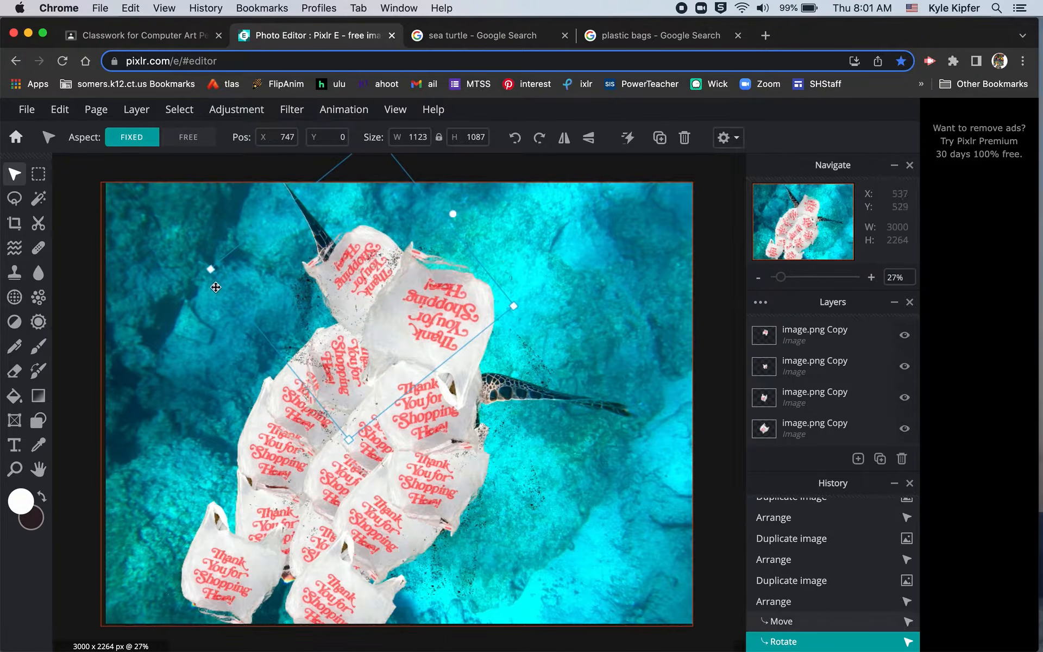
Enlarge the upper flipper's bag to about 1560 x 2008 px and position it over the flipper at about X 134, Y -421.
left_click_drag(212, 270, 93, 196)
left_click(303, 250)
left_click(246, 258)
left_click_drag(246, 258, 287, 279)
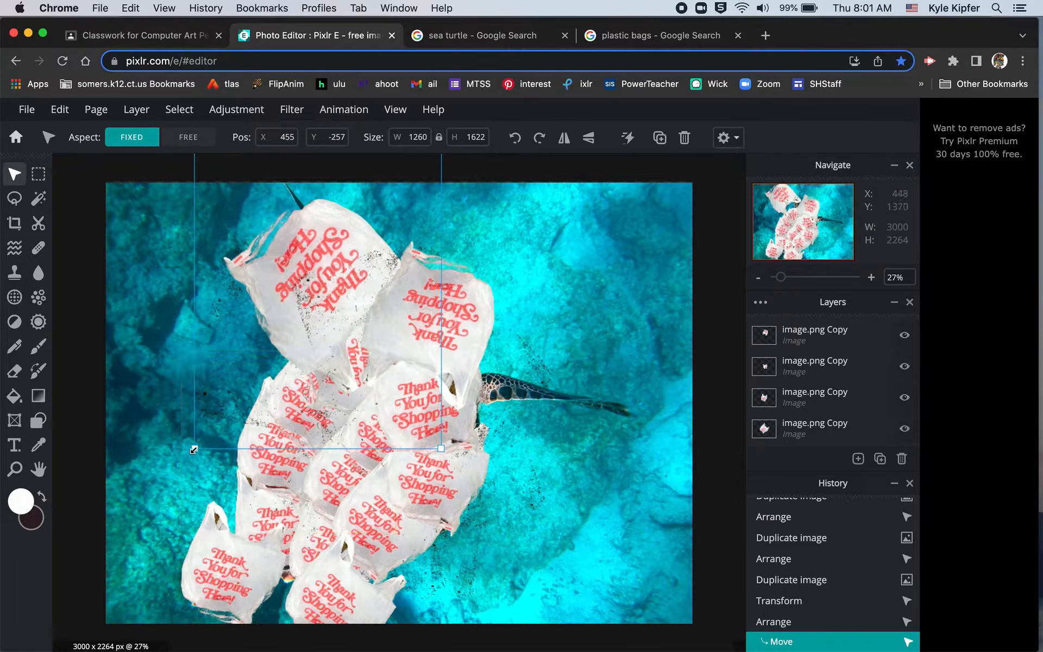
left_click_drag(195, 448, 136, 489)
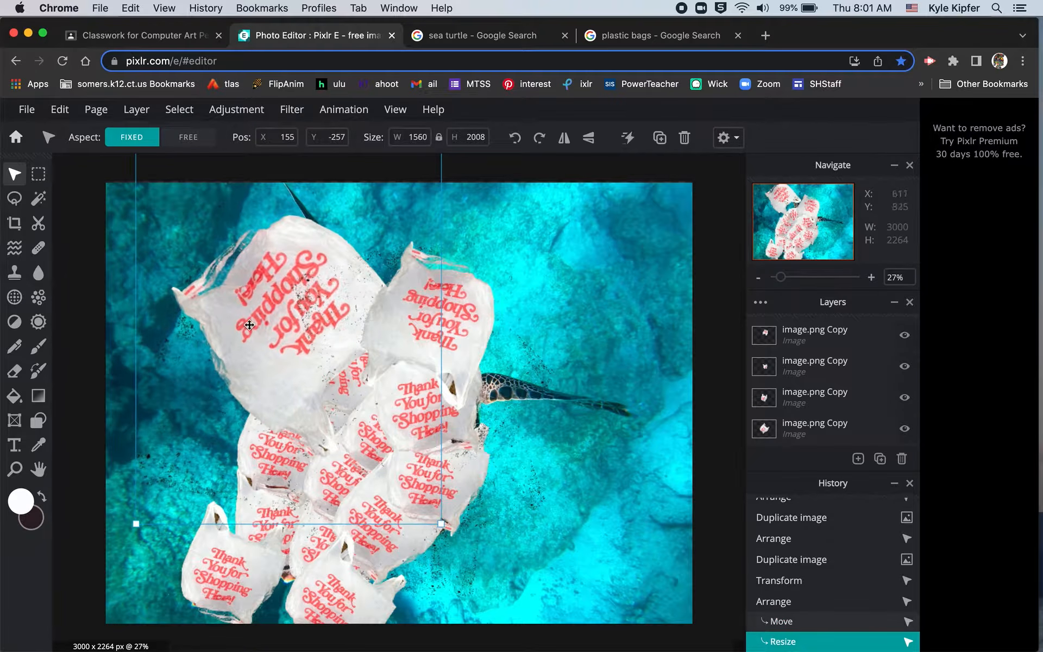
left_click_drag(263, 343, 258, 310)
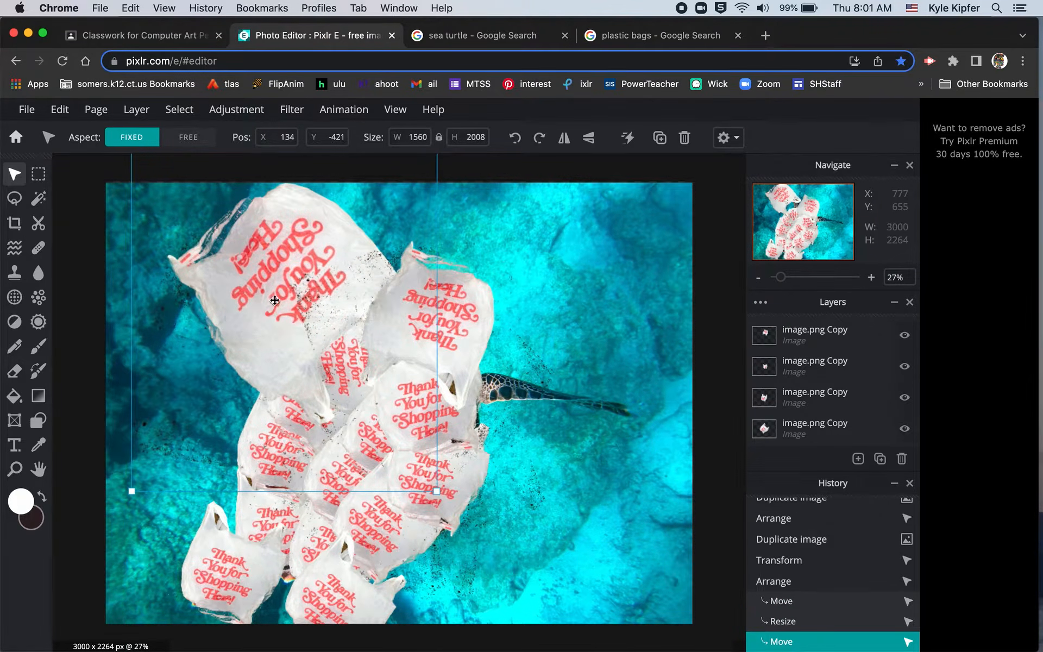
Duplicate the upper flipper's bag, place the copy over the right front flipper at about X 1267, Y 355, and rotate it counter-clockwise.
right_click(239, 315)
left_click(304, 433)
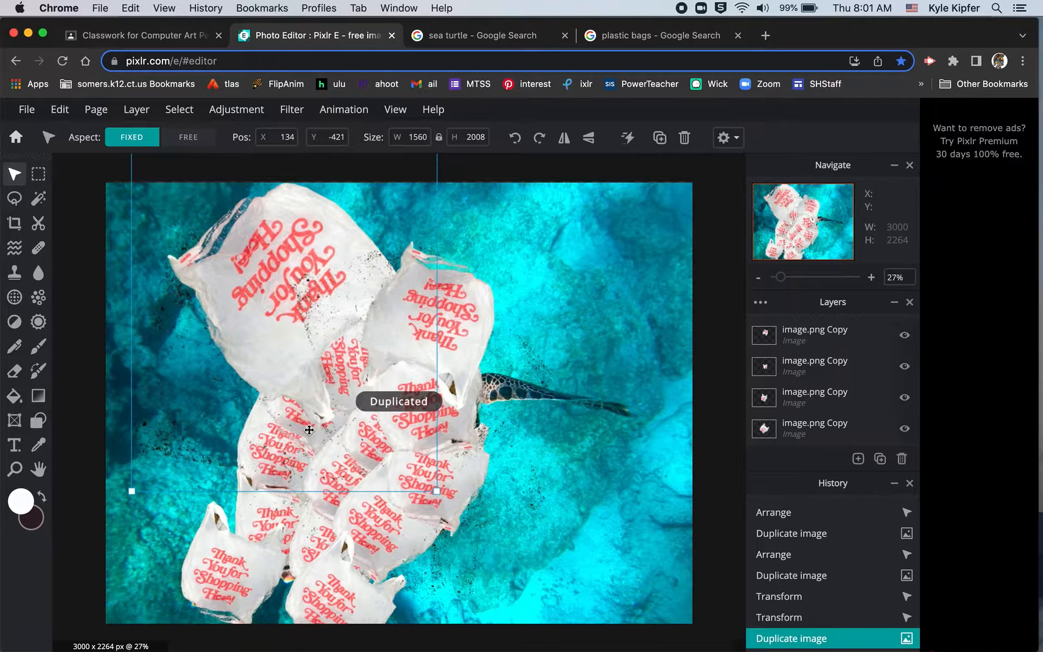
left_click_drag(263, 328, 482, 483)
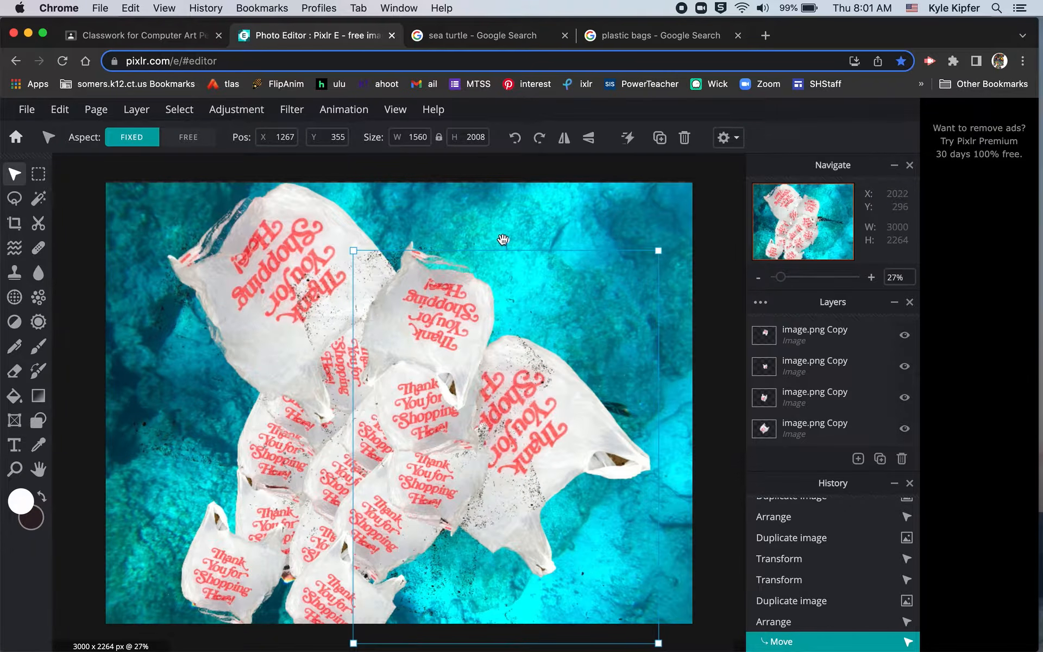
left_click_drag(503, 240, 410, 233)
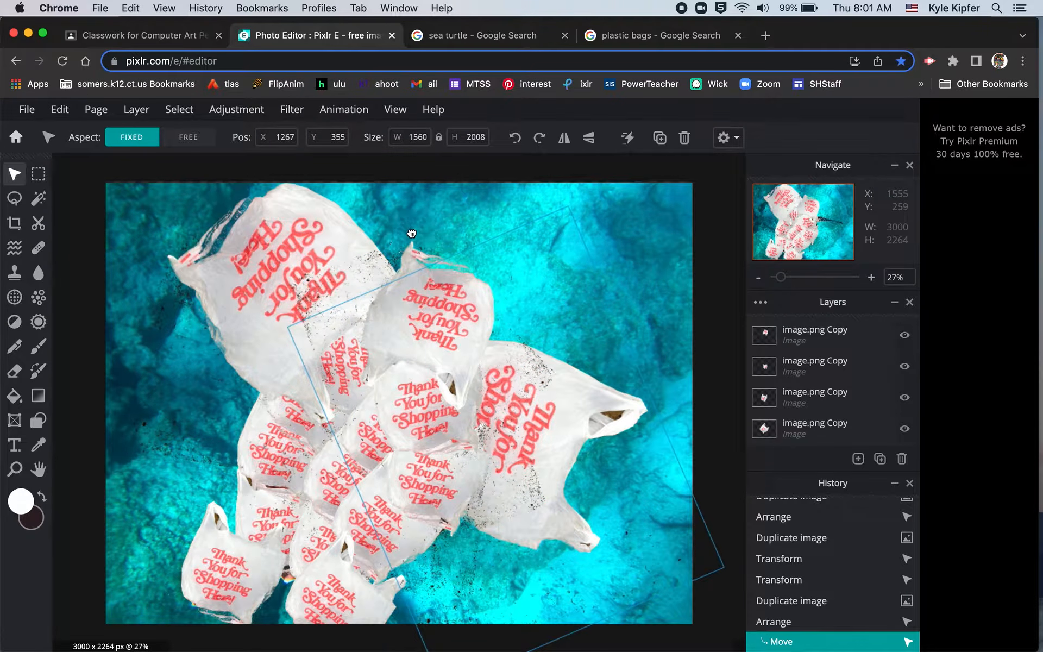
left_click(716, 284)
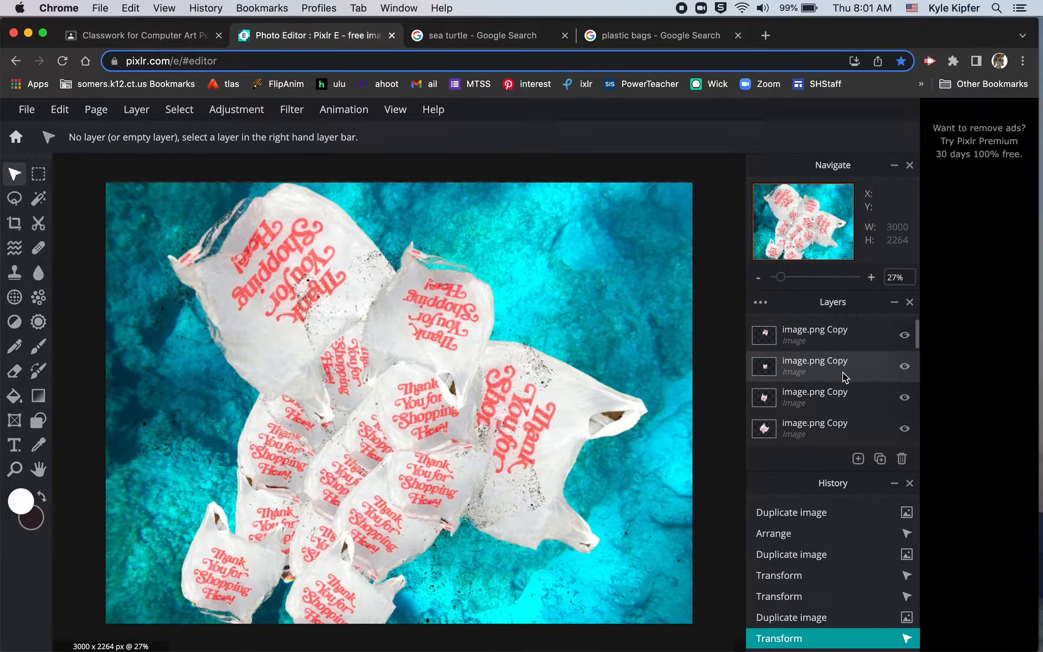
Merge the topmost bag layer down repeatedly until all bags share one layer above the turtle photo, and hide that merged layer.
scroll(843, 373, "down", 5)
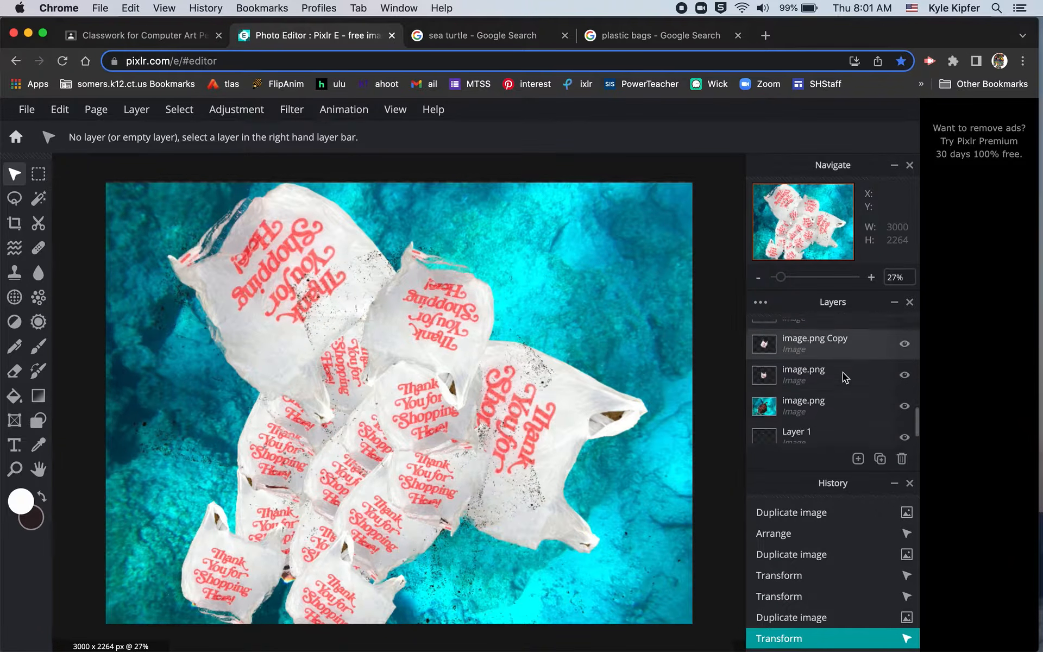
scroll(843, 373, "up", 5)
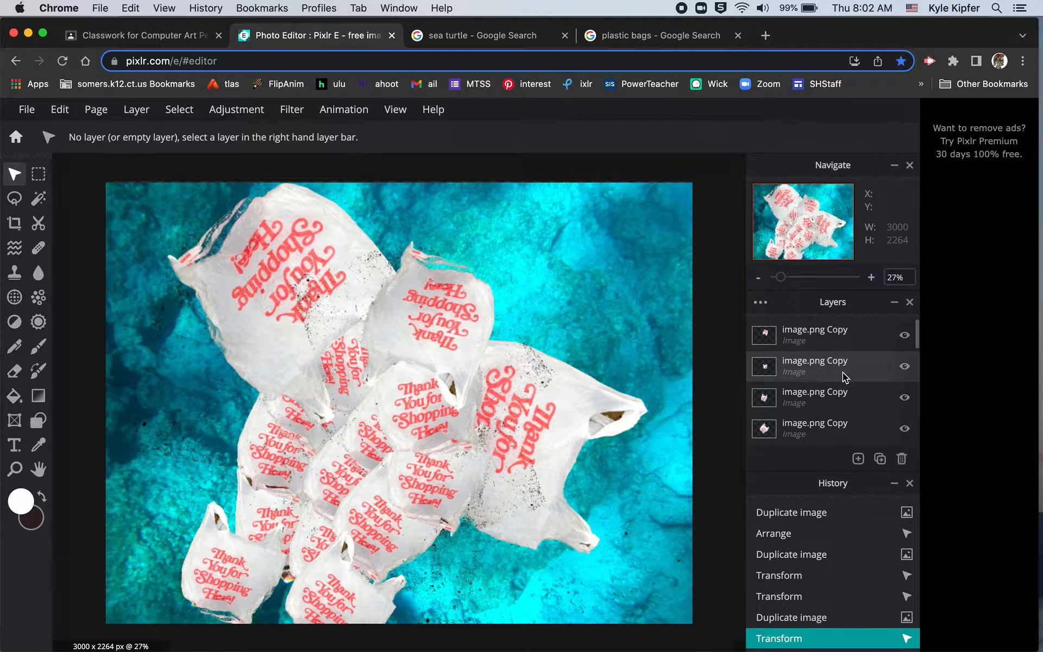
left_click(834, 337)
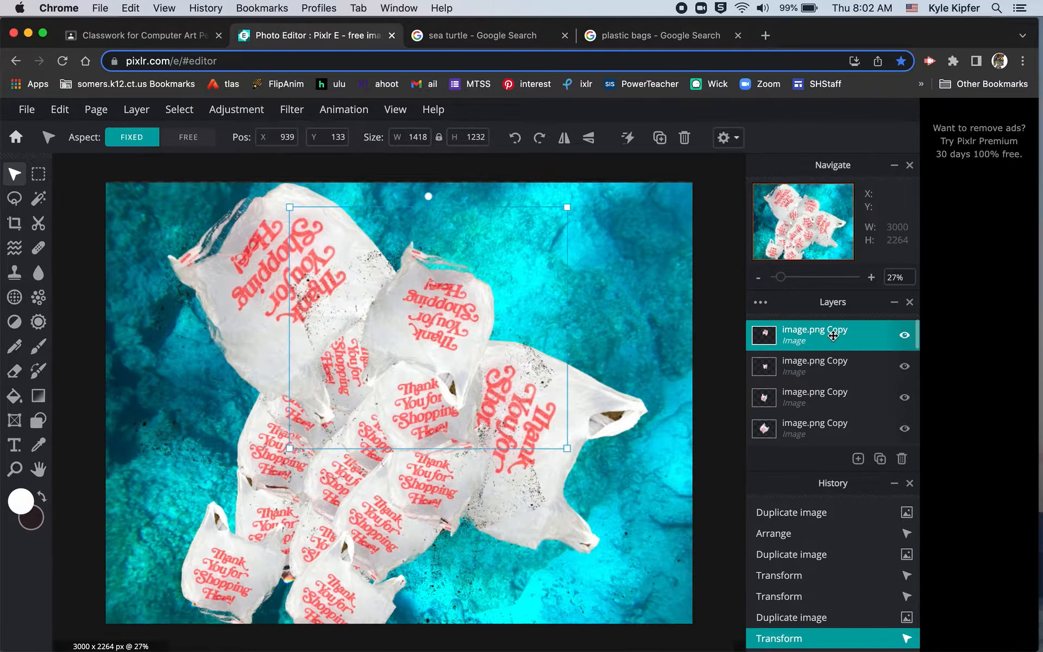
left_click(760, 303)
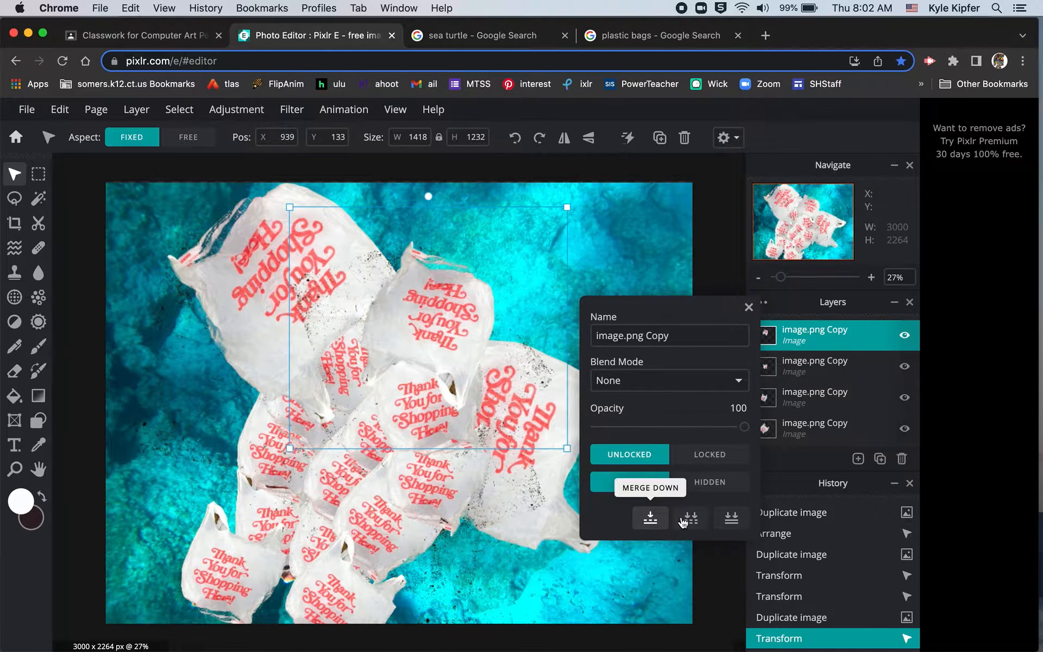
left_click(652, 519)
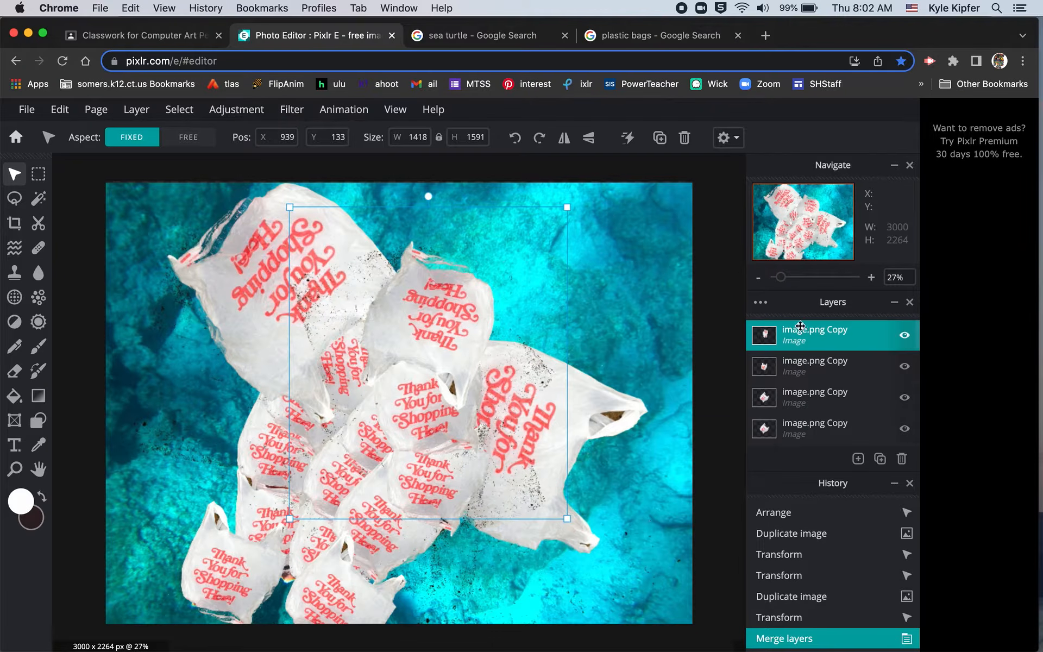
left_click(759, 302)
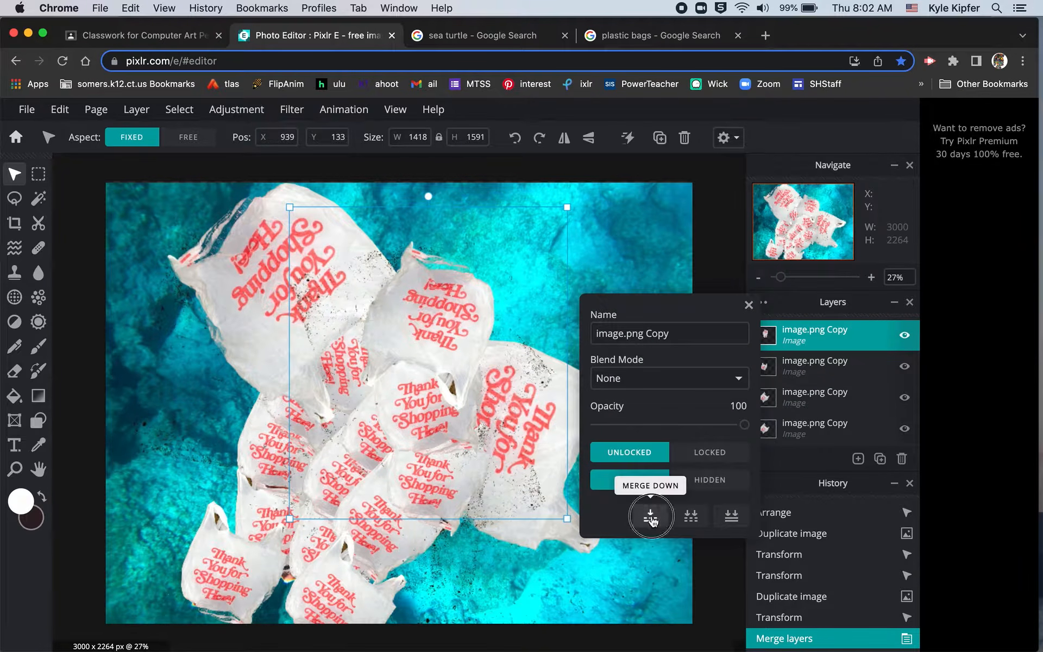
left_click(651, 519)
left_click(760, 302)
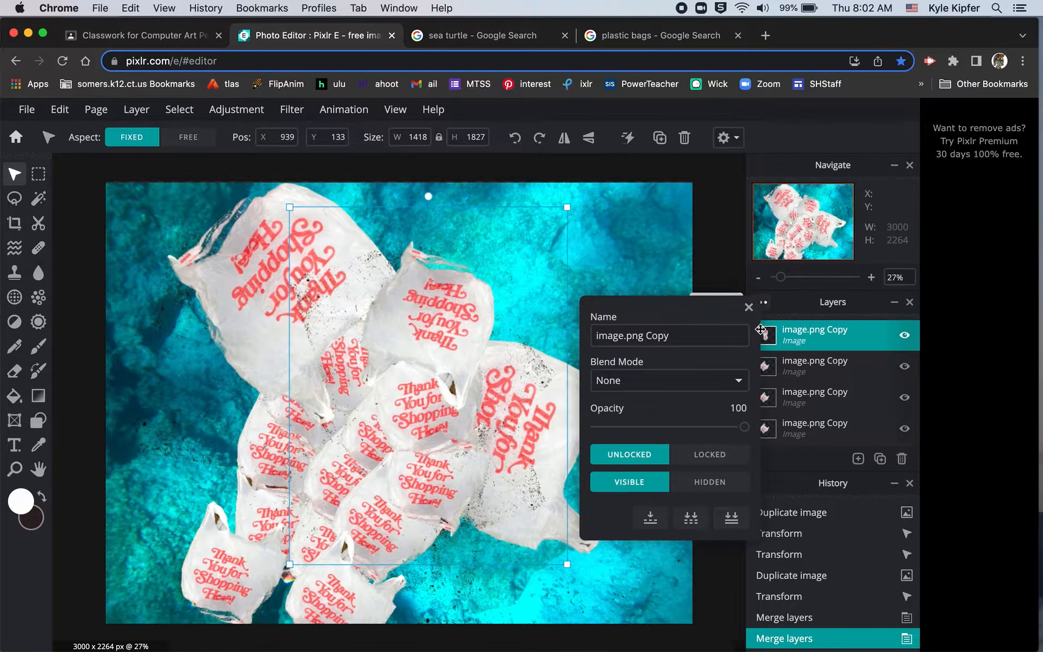
left_click(654, 526)
left_click(764, 303)
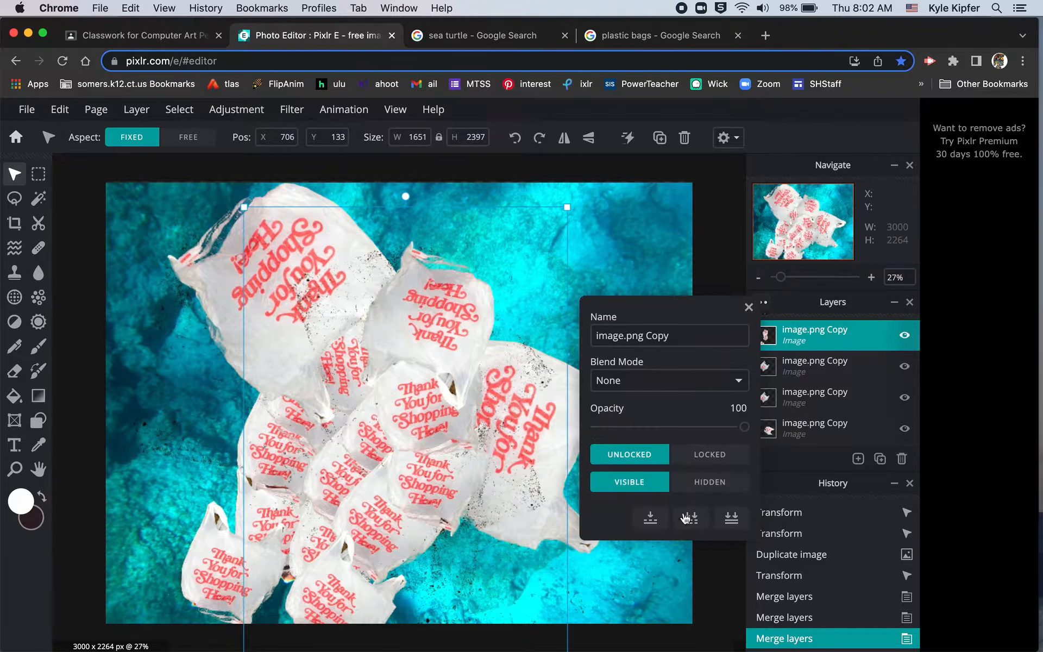
left_click(687, 519)
left_click(763, 303)
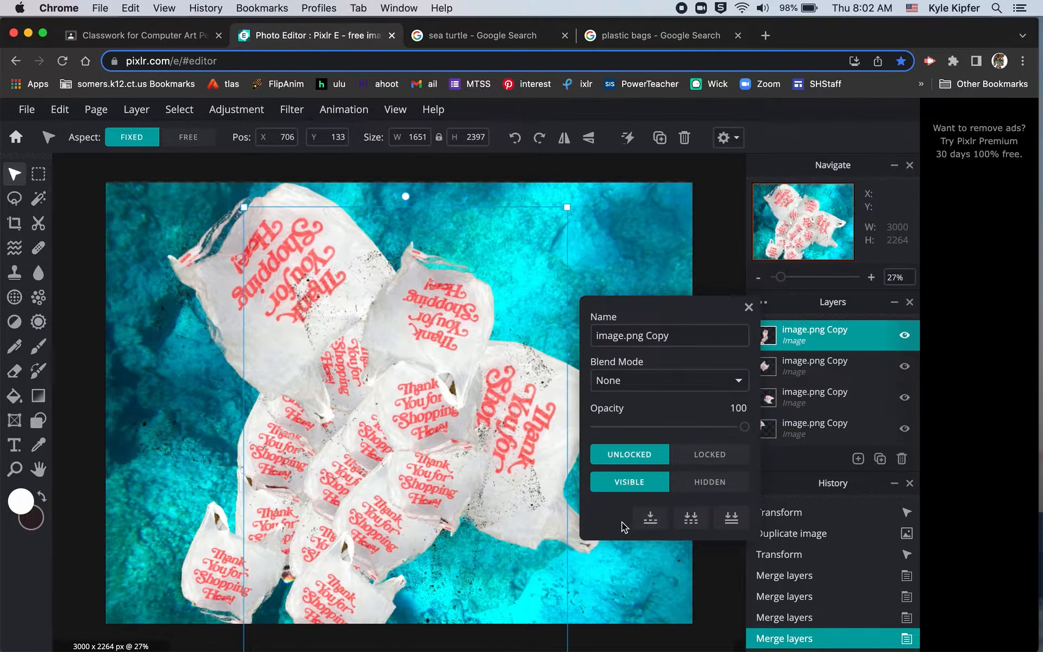
left_click(650, 519)
left_click(762, 303)
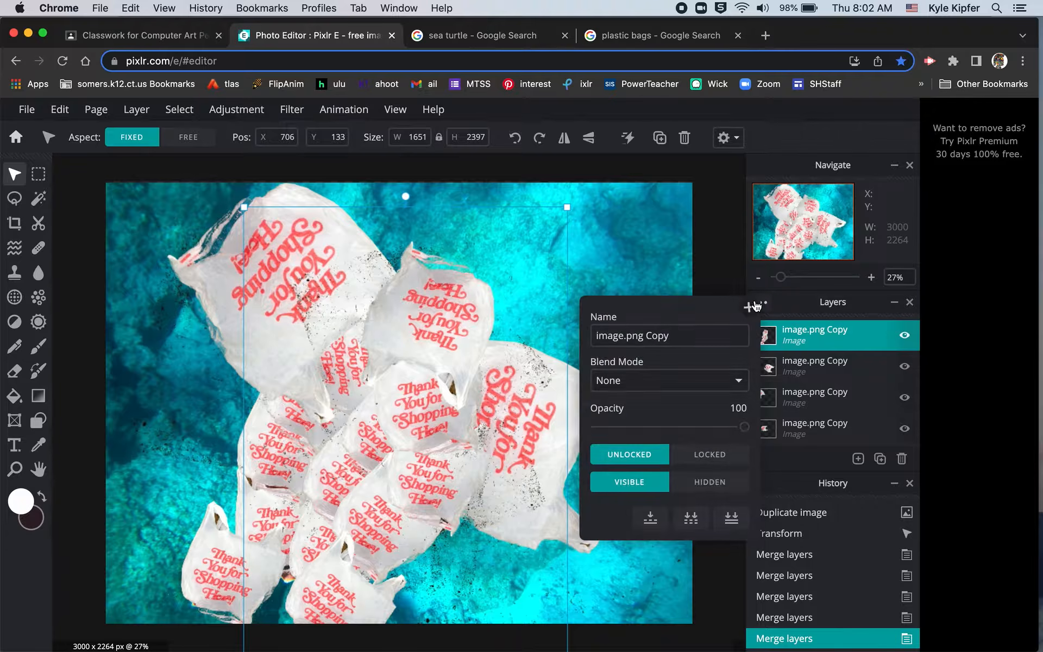
left_click(650, 519)
left_click(762, 302)
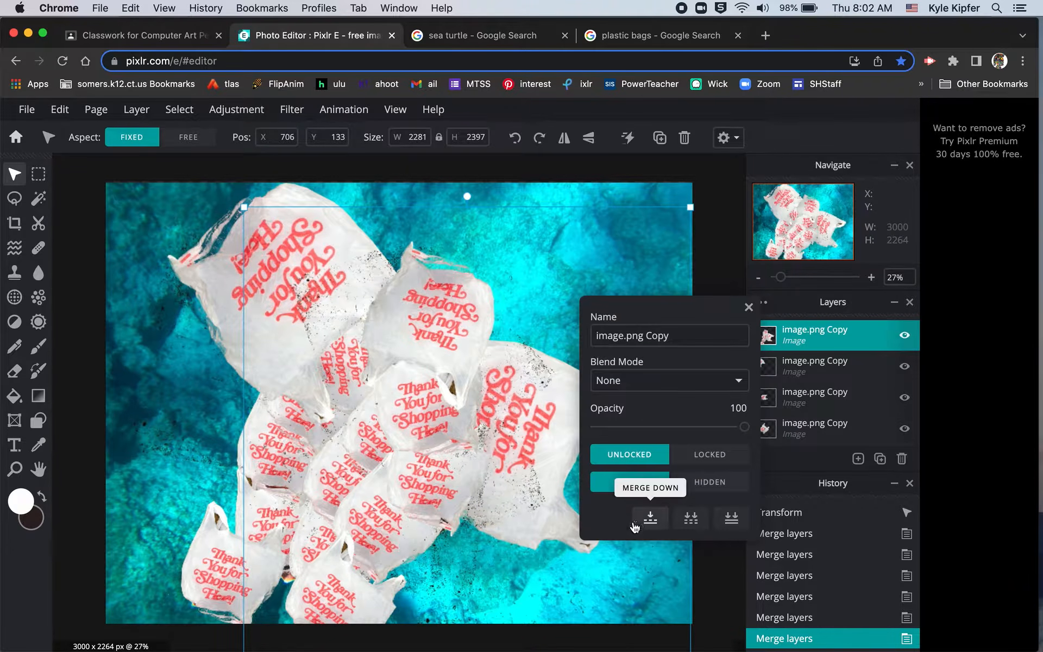
left_click(661, 517)
left_click(762, 302)
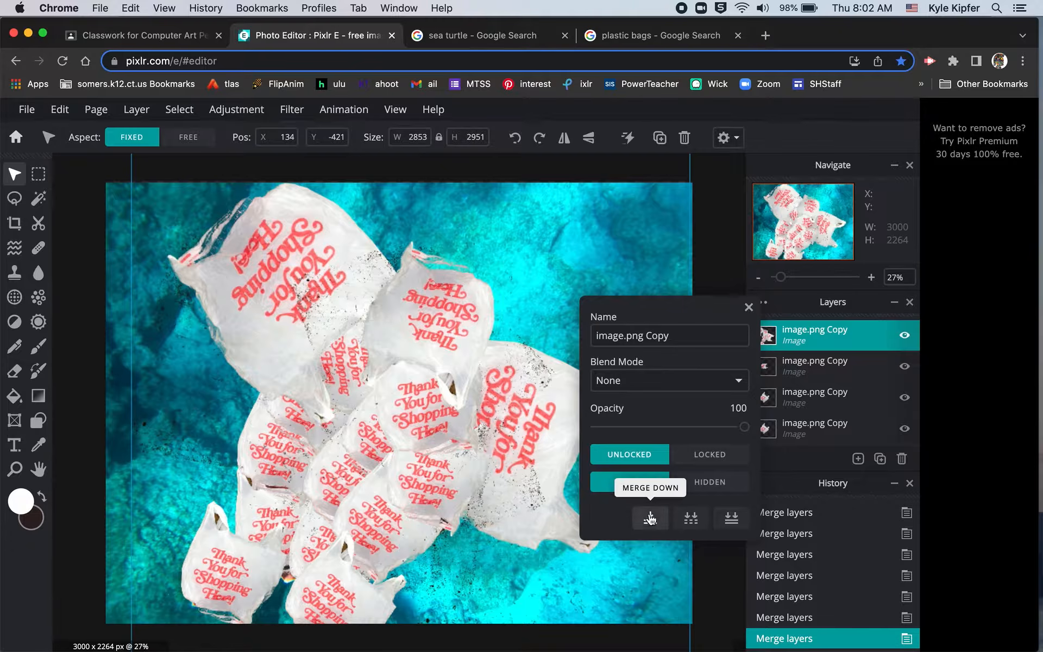
left_click(650, 518)
left_click(762, 302)
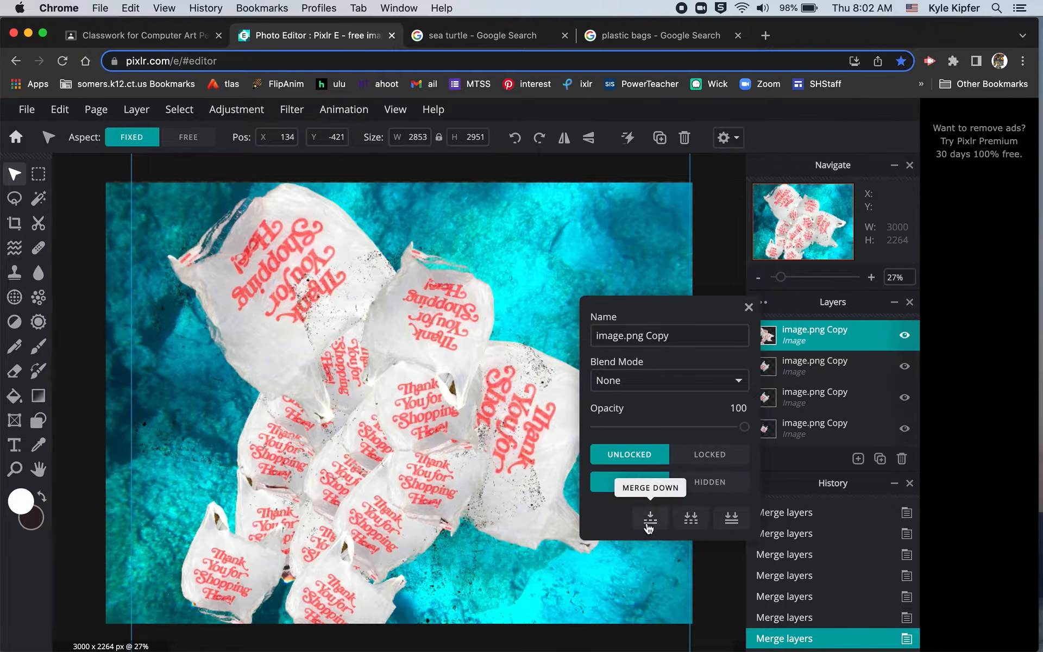
left_click(651, 519)
left_click(762, 303)
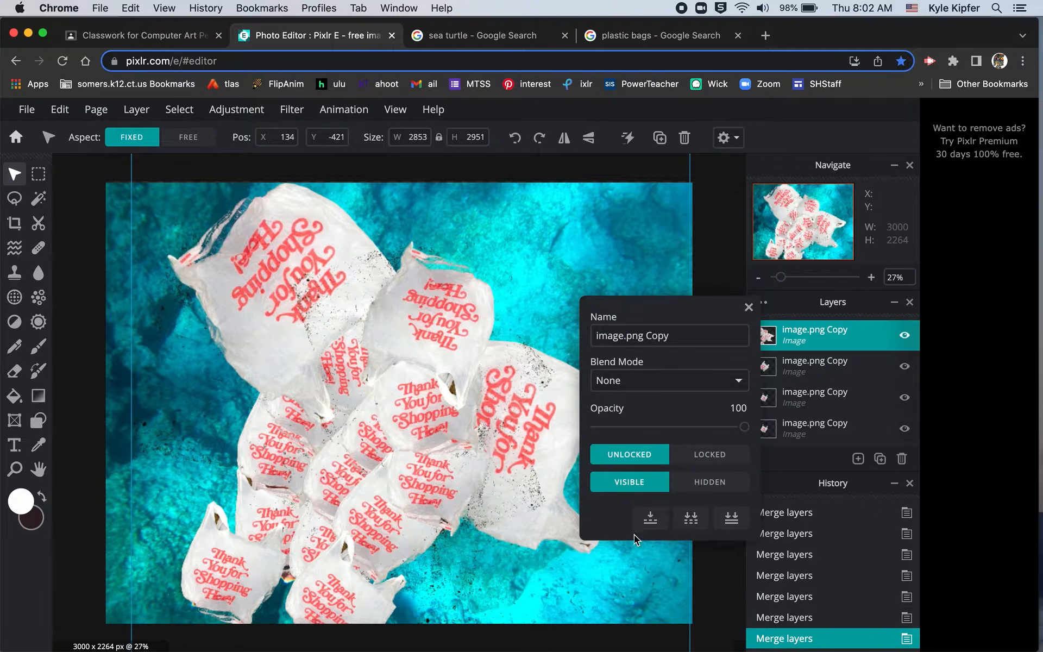
left_click(650, 518)
left_click(762, 303)
left_click(650, 518)
left_click(762, 302)
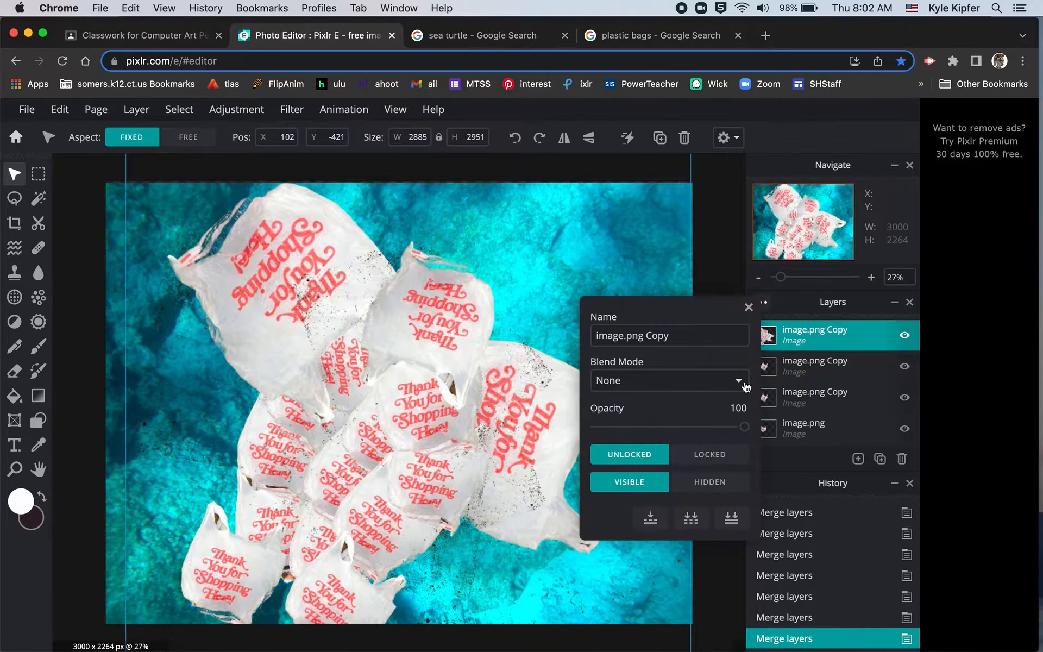
left_click(651, 518)
left_click(763, 303)
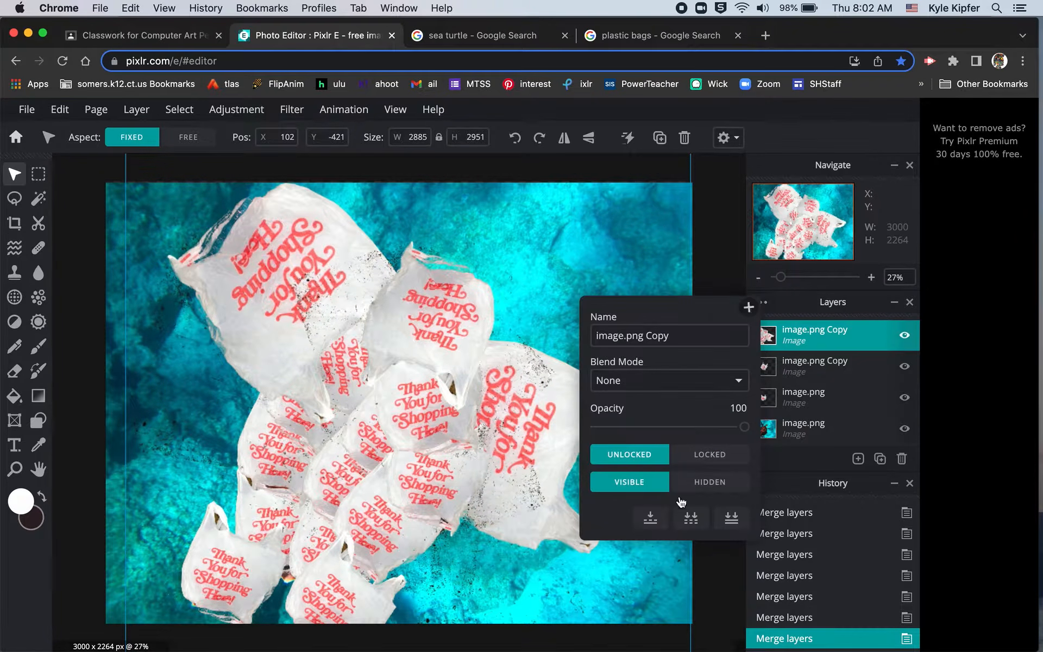
left_click(650, 518)
left_click(762, 303)
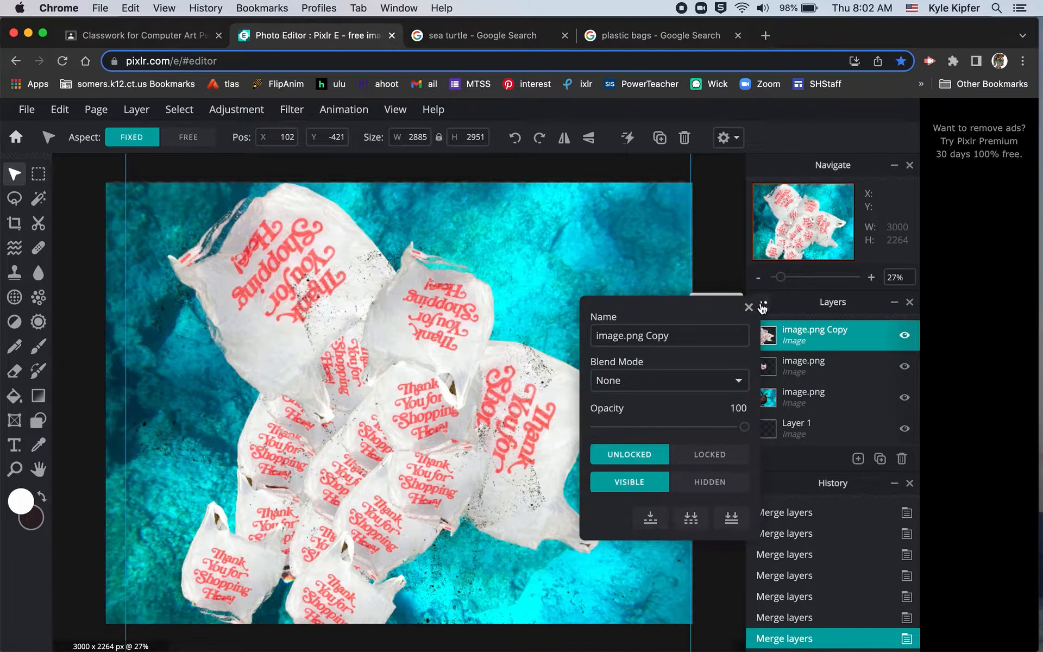
left_click(650, 517)
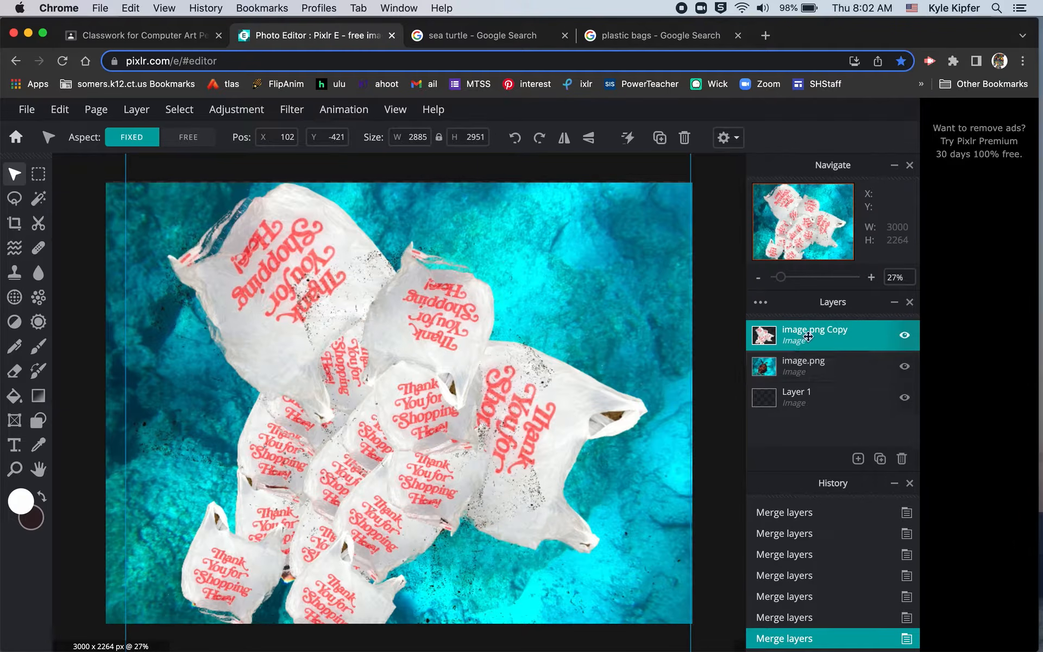
left_click(905, 335)
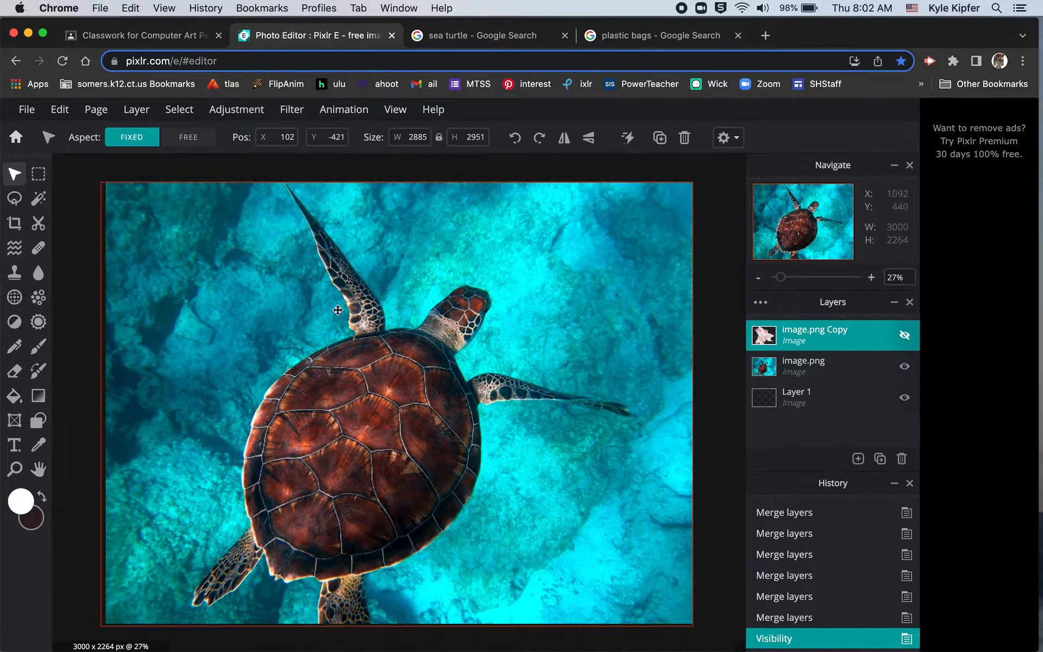
Try to select part of the turtle's shell with the Wand at tolerance 93 and 11, clearing each selection.
left_click(39, 200)
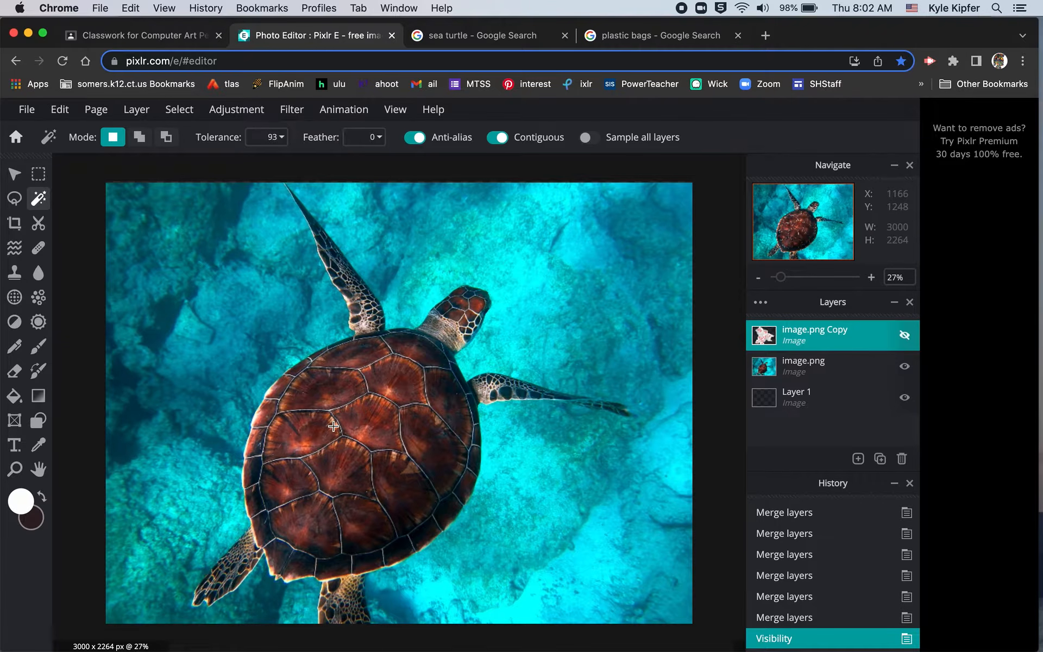
left_click(337, 392)
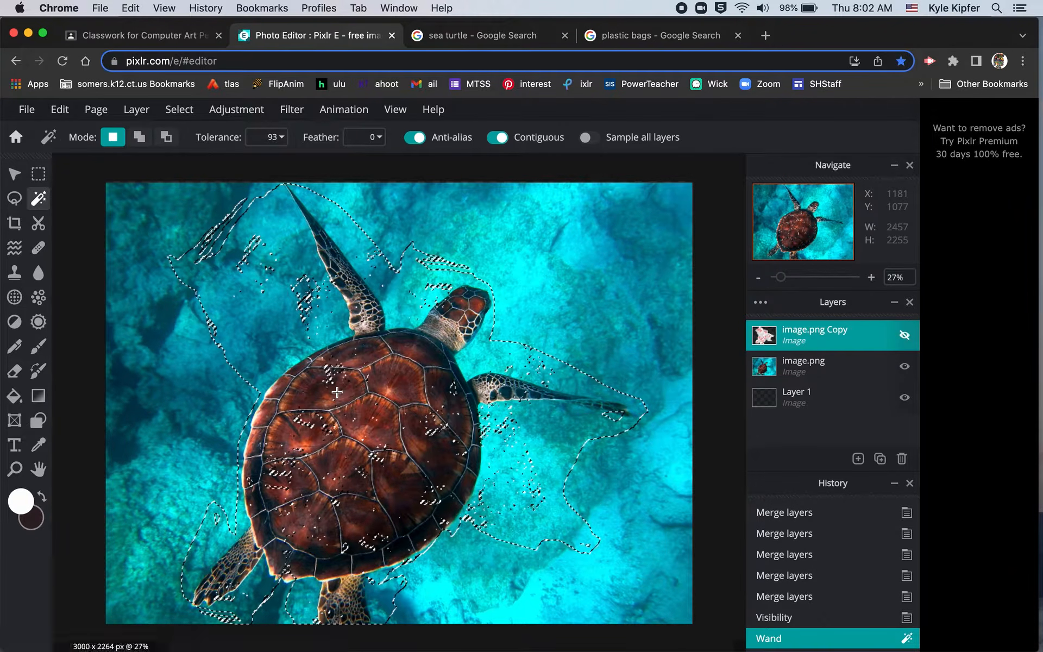
left_click(294, 171)
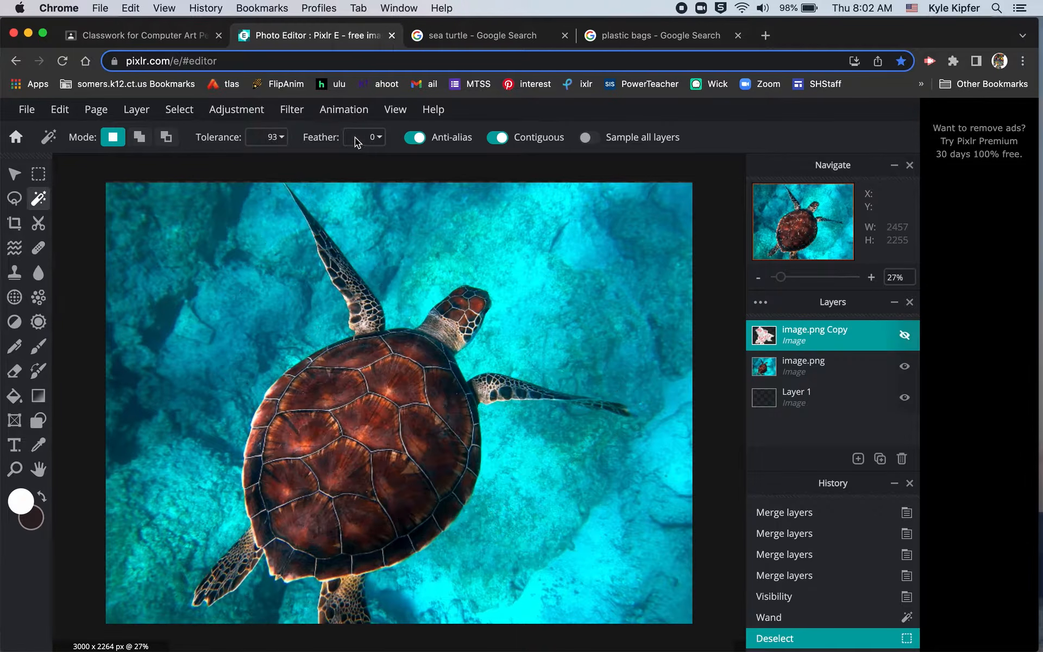
left_click(280, 138)
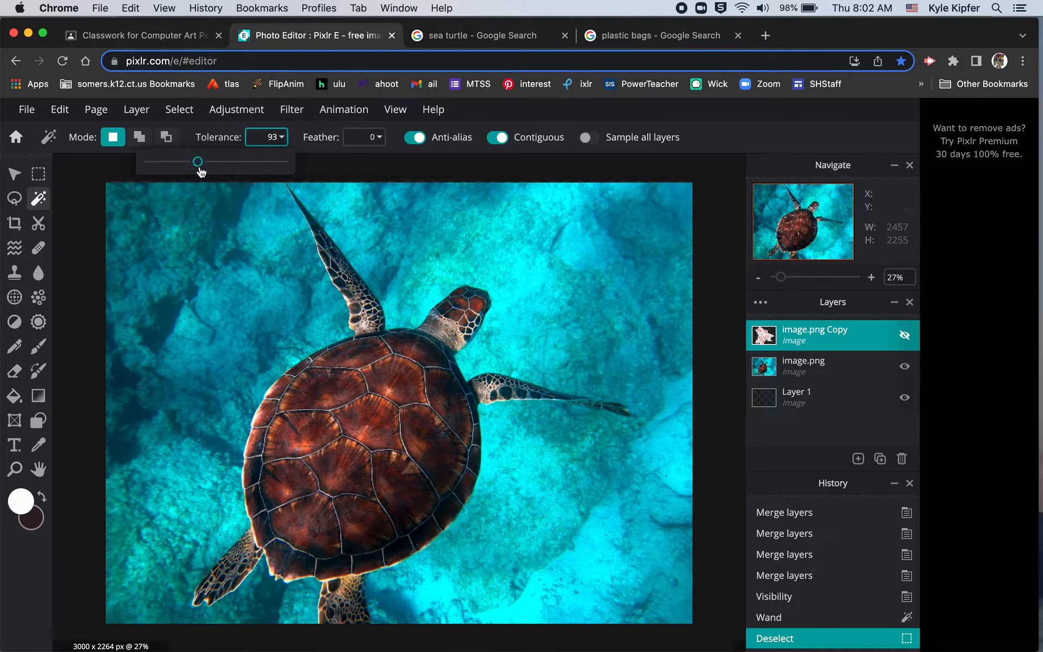
left_click(352, 406)
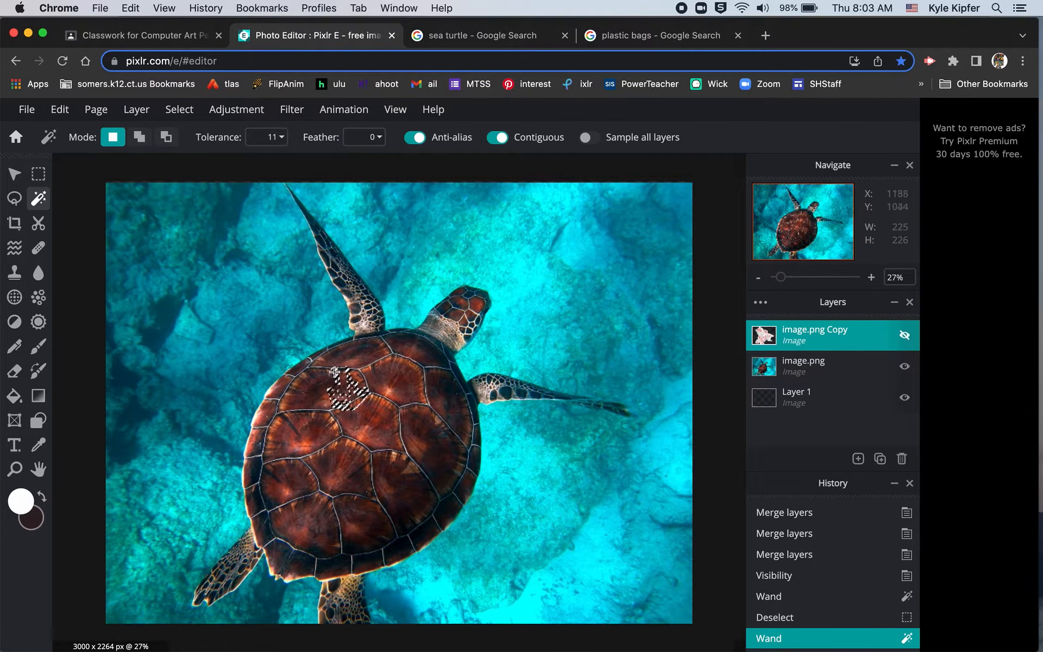
left_click(350, 410)
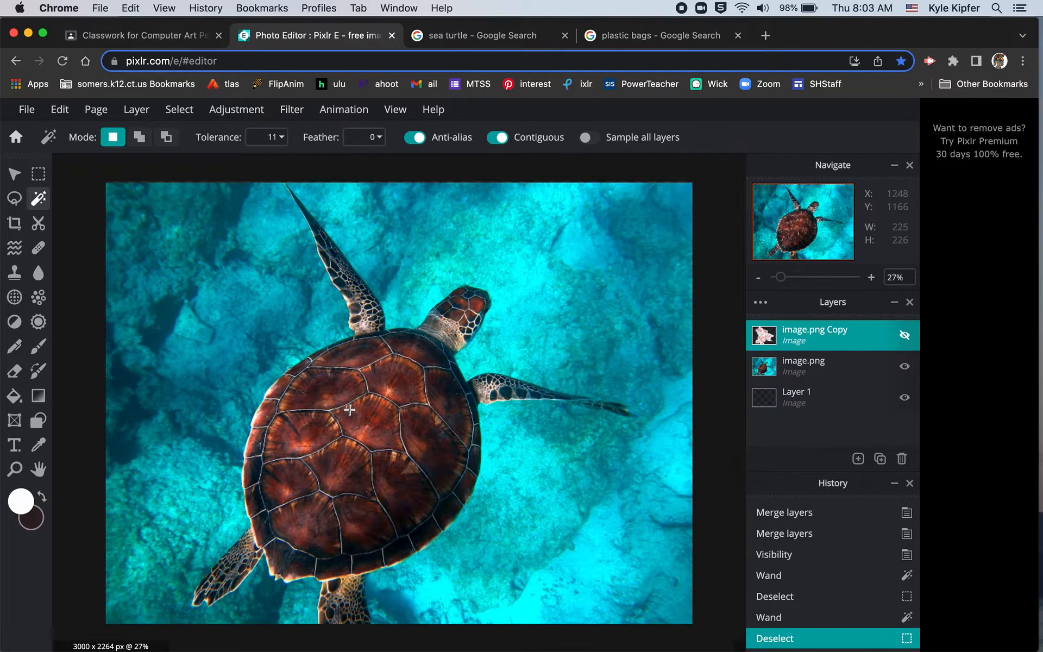
Trace a closed lasso selection of about 2256 x 2241 px along the outline of the turtle's shell, head and flippers.
left_click(9, 204)
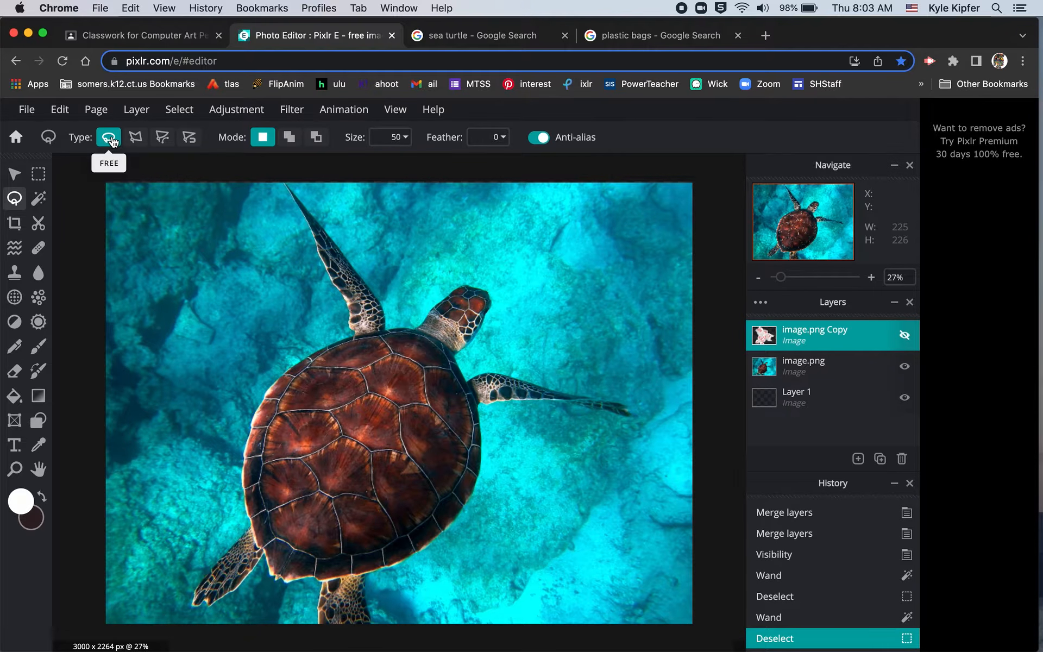
left_click(188, 139)
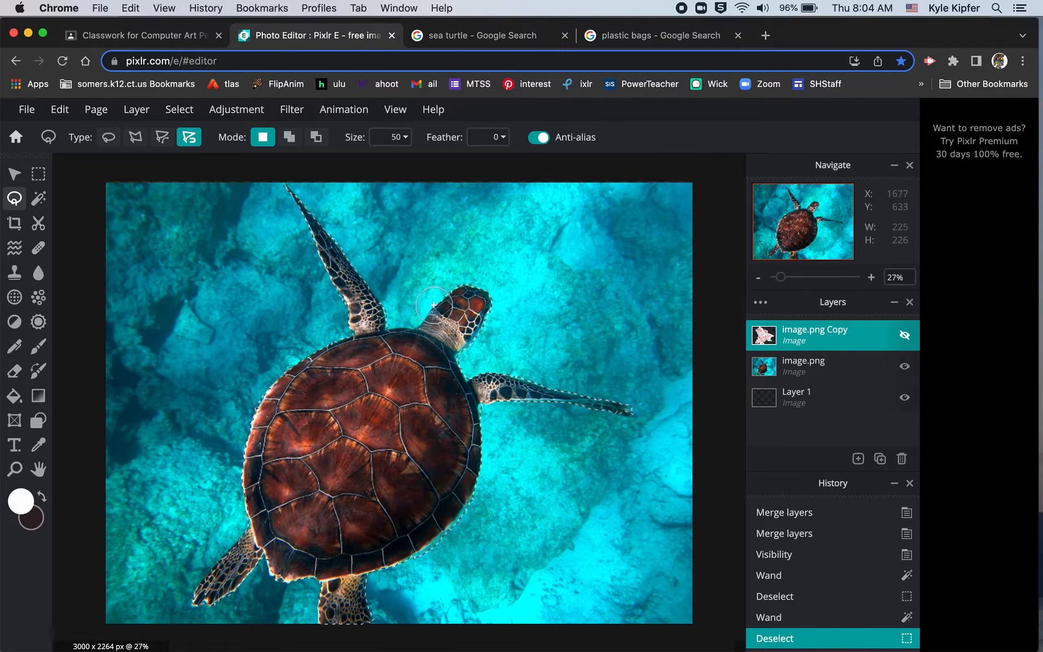
left_click_drag(424, 315, 389, 327)
left_click(389, 328)
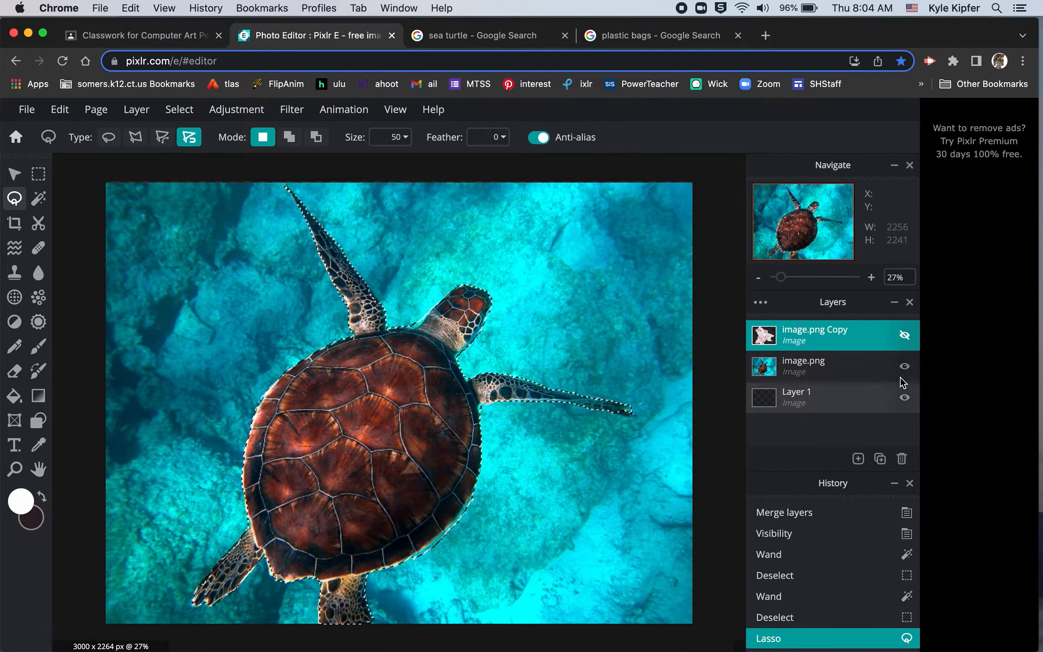
Show the merged bag layer, erase everything on it outside the turtle outline by inverting the selection, and deselect.
left_click(904, 337)
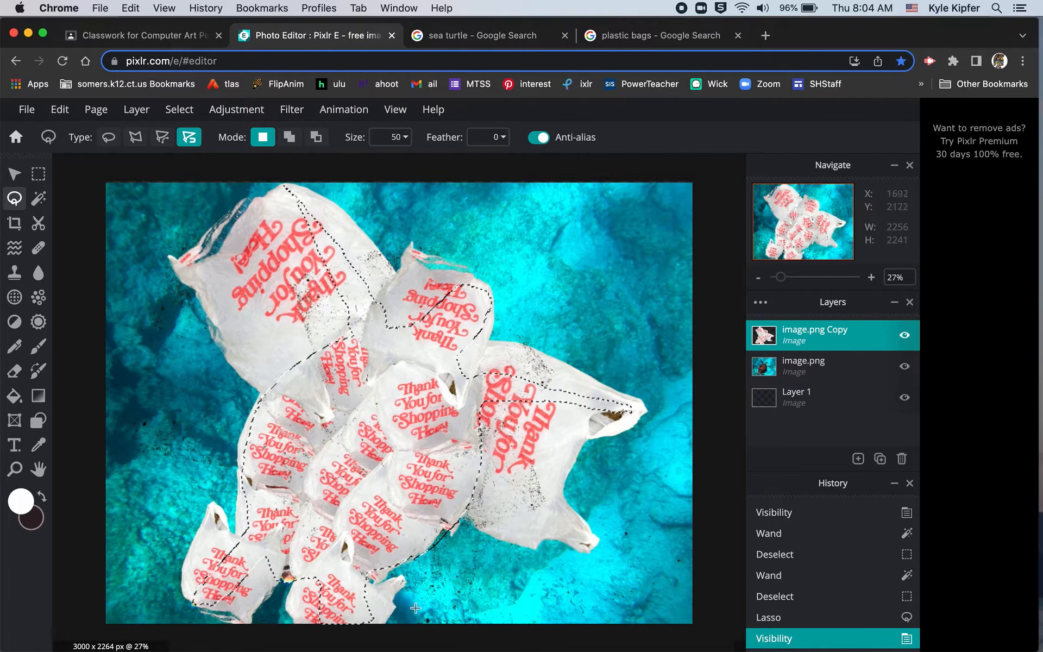
left_click(178, 109)
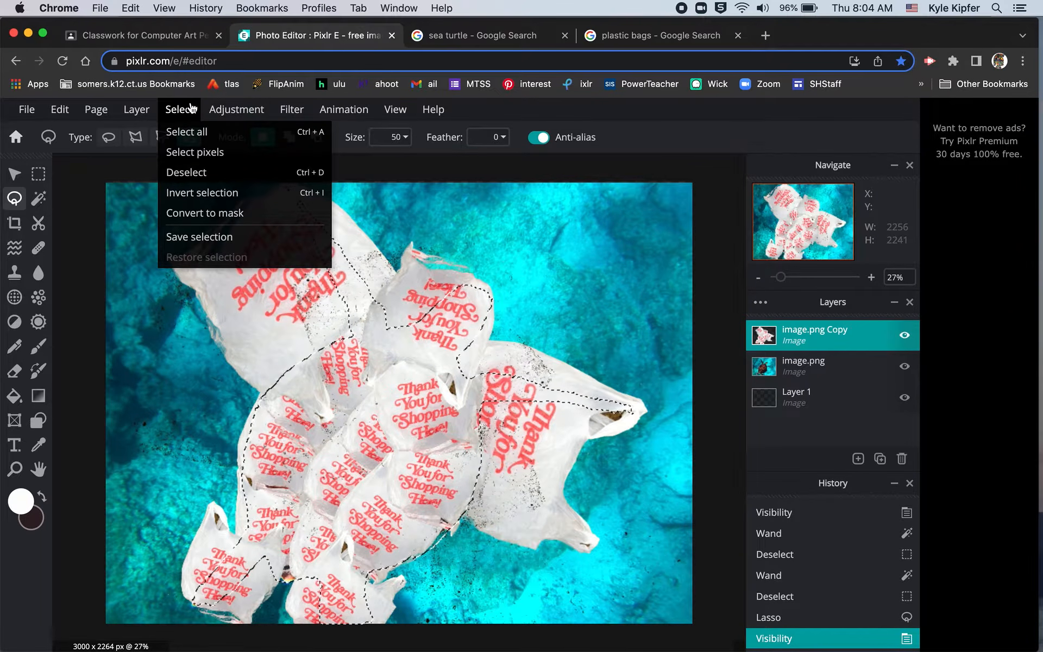
left_click(215, 195)
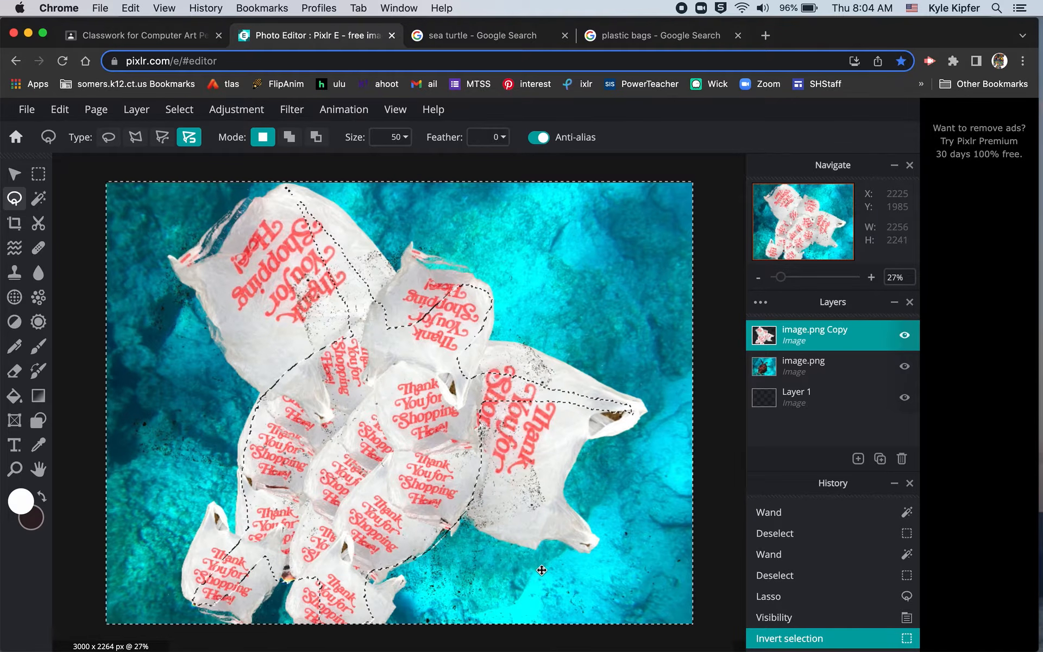
key("Delete")
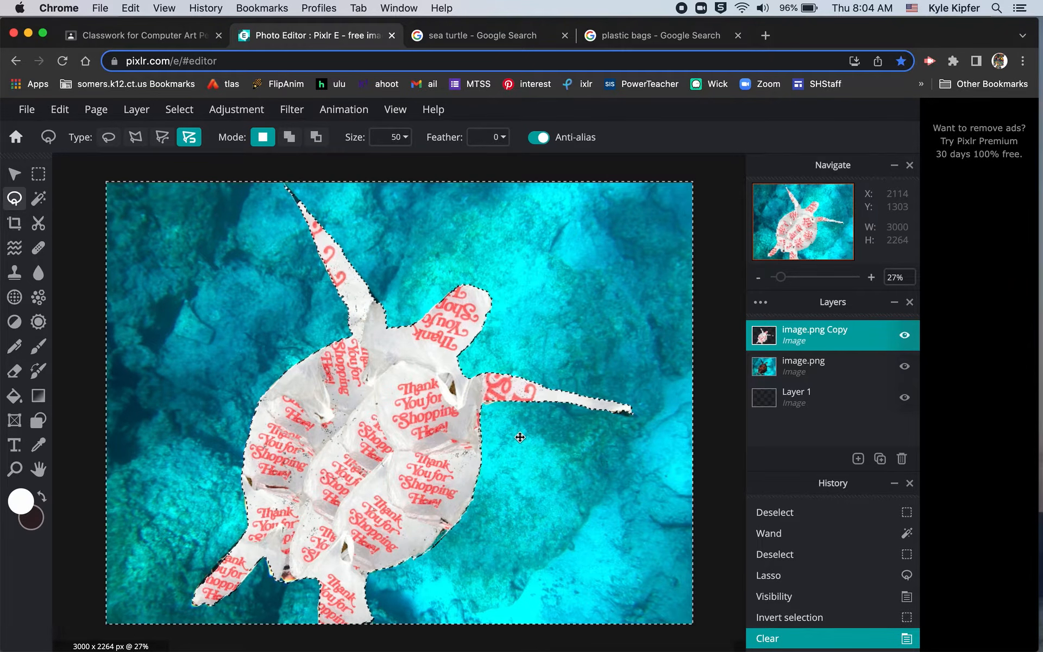
key("super+d")
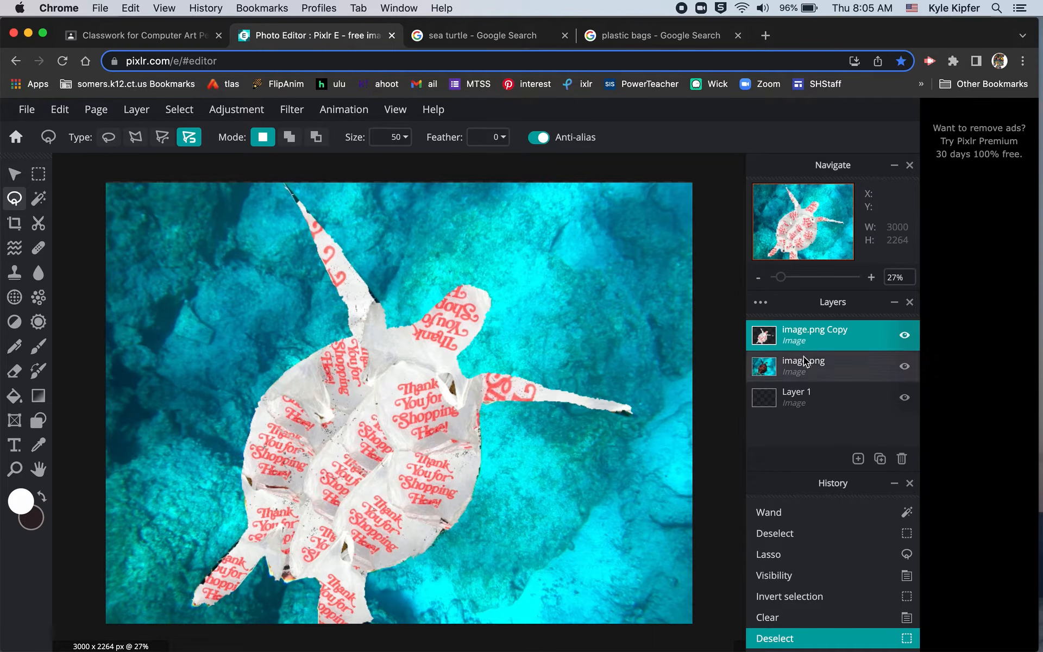
Try the blend modes Multiply, Screen, Lighter and Overlay in turn on the merged bag layer.
left_click(762, 304)
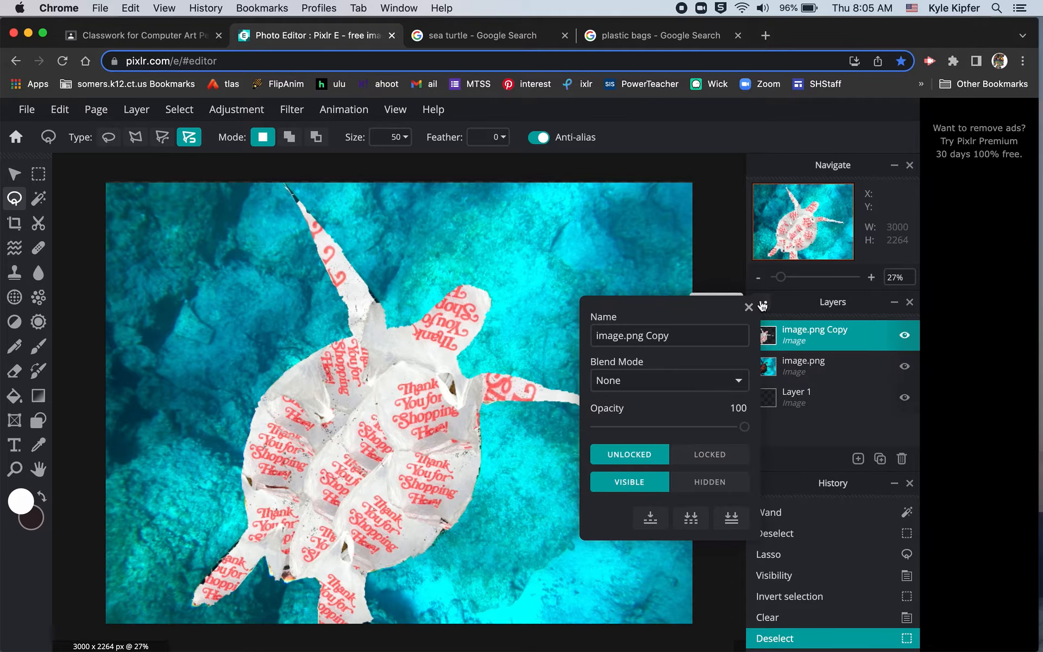
left_click(739, 386)
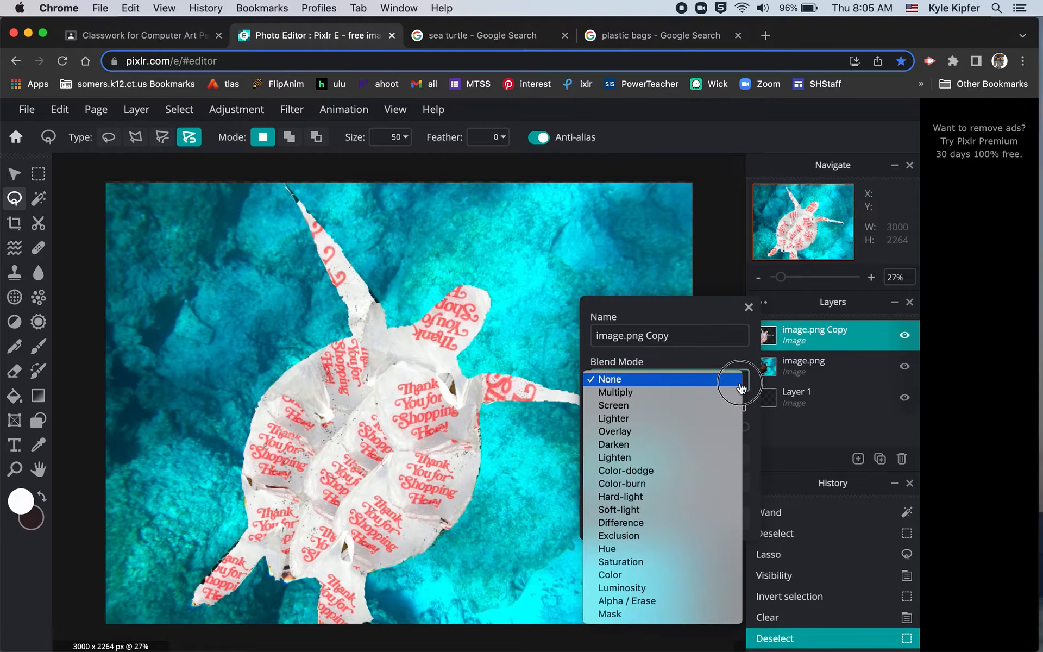
left_click(688, 392)
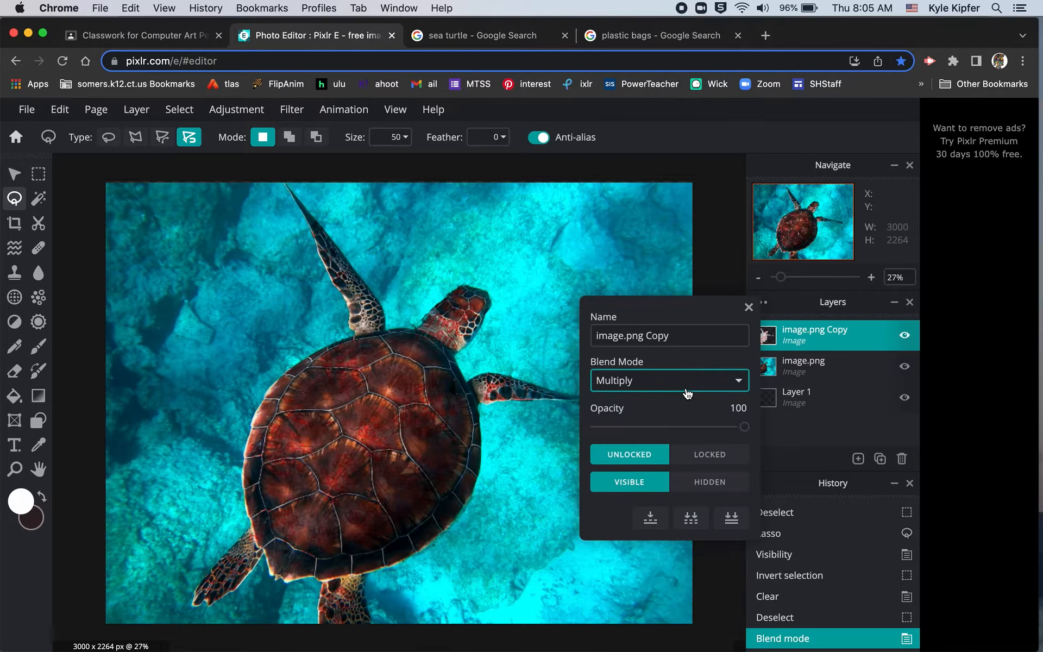
left_click(726, 384)
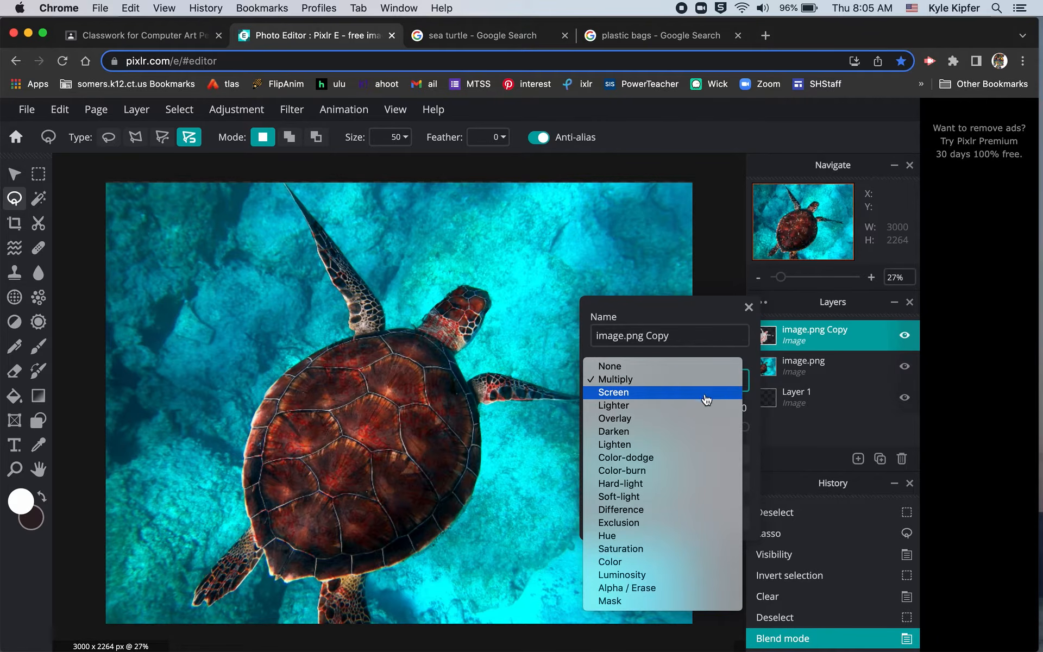
left_click(702, 397)
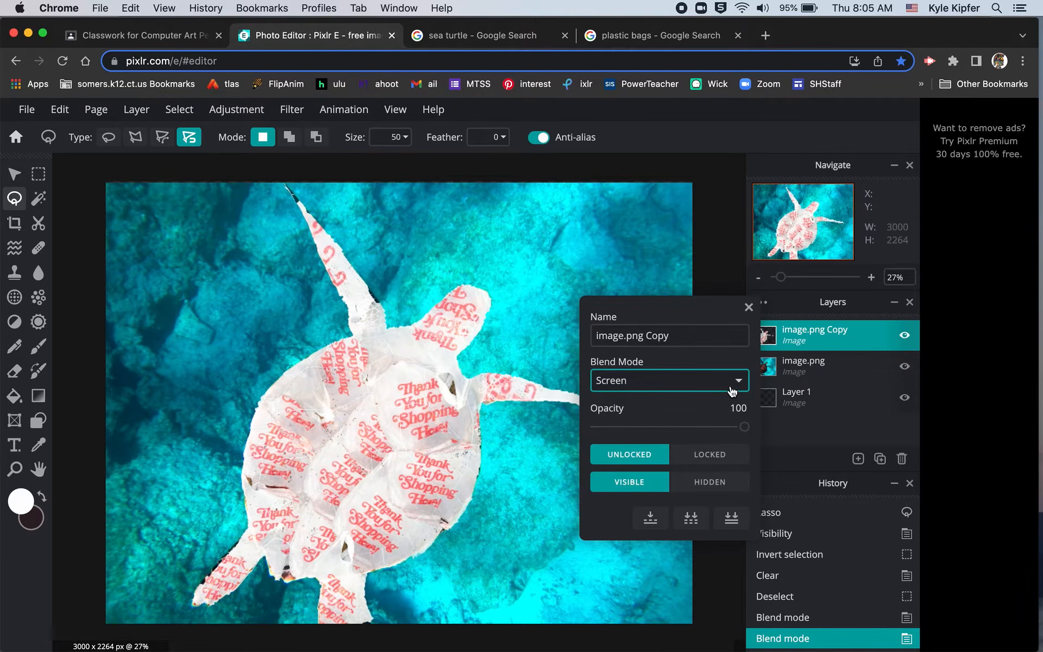
left_click(732, 391)
left_click(703, 395)
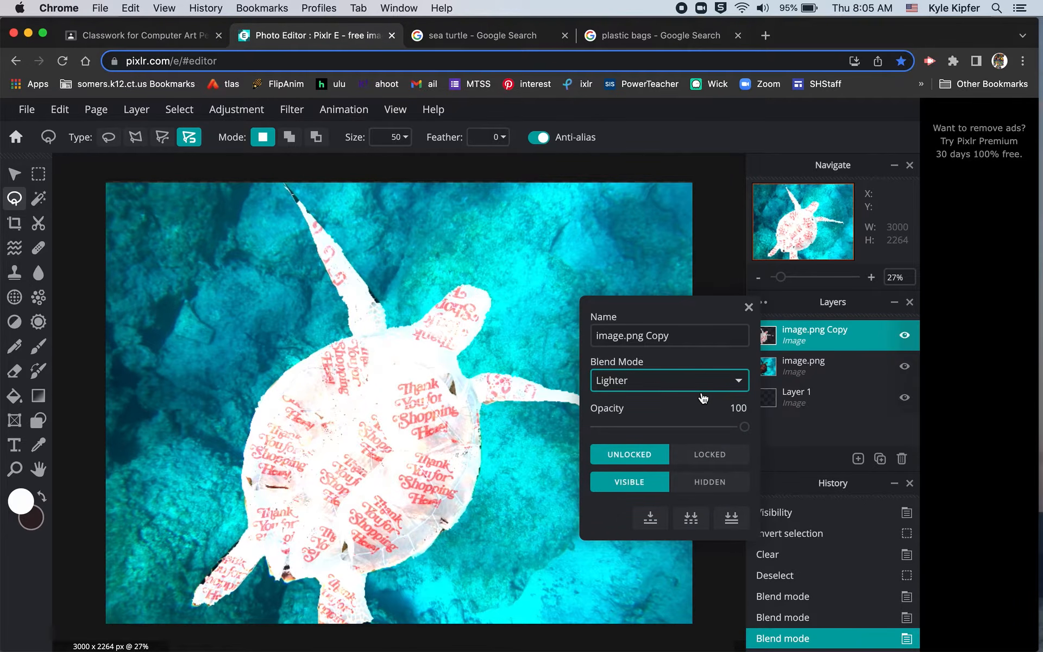
left_click(715, 395)
left_click(700, 397)
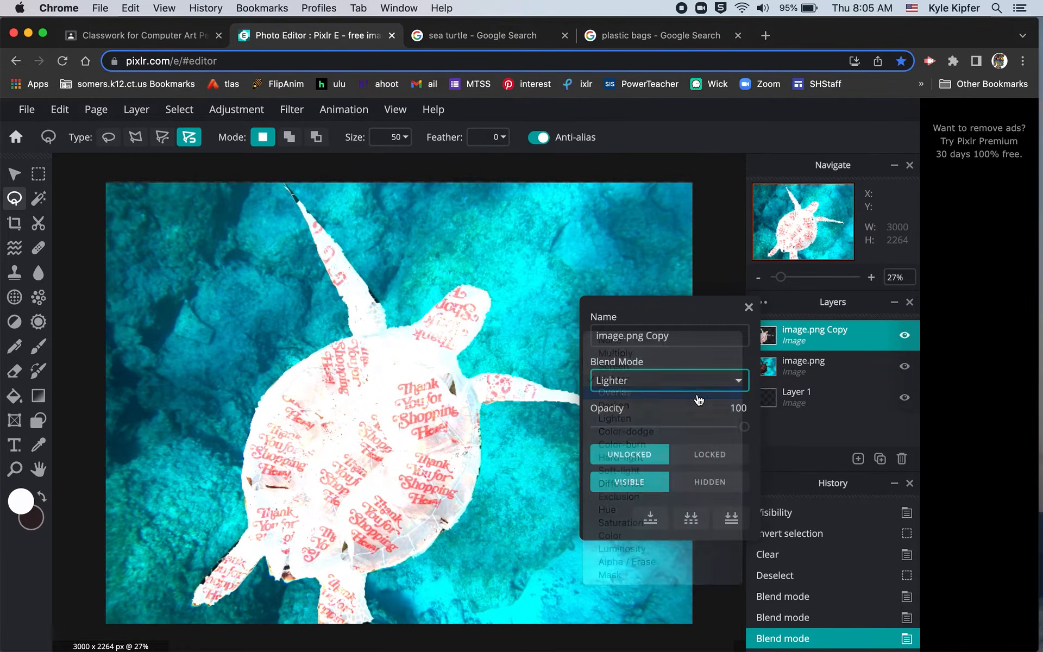
Try the blend modes Darken, Lighten and Color-dodge in turn on the merged bag layer.
left_click(736, 384)
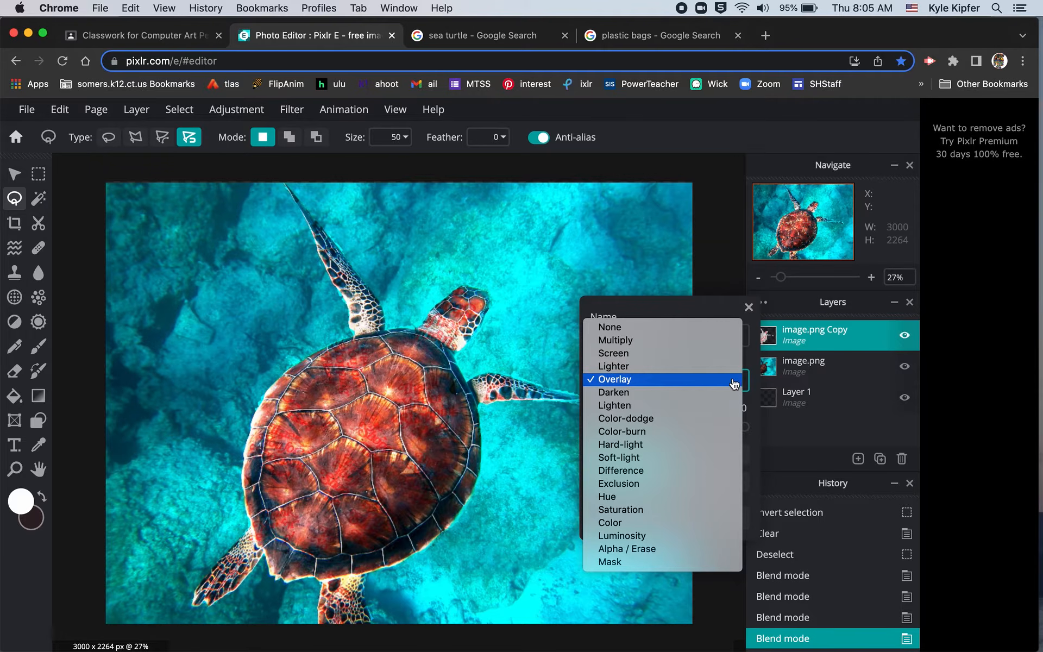
left_click(703, 397)
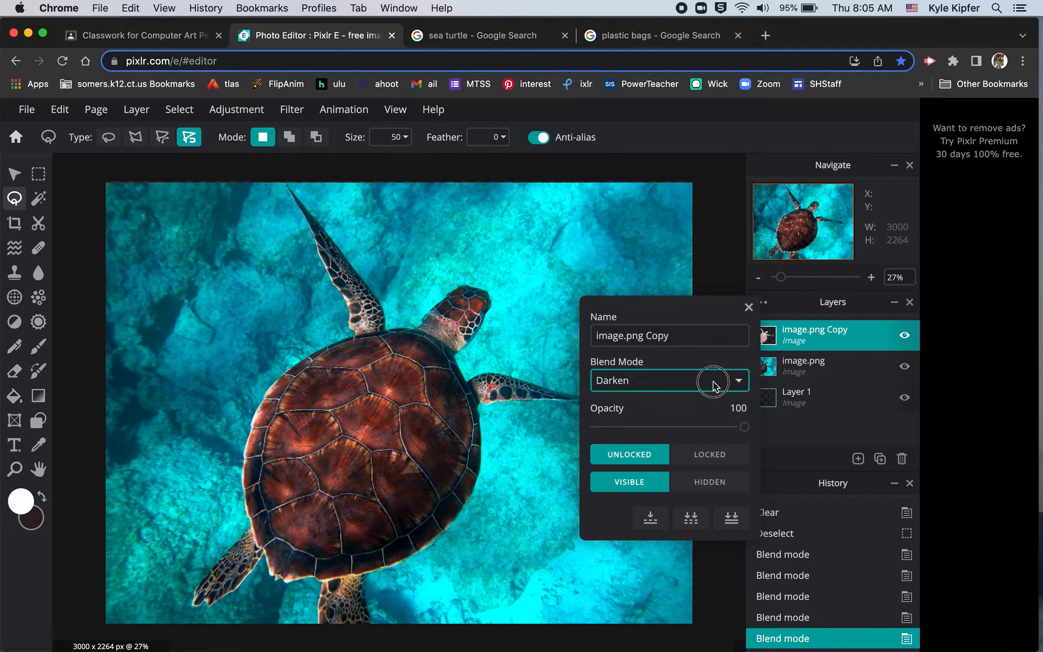
left_click(715, 387)
left_click(691, 396)
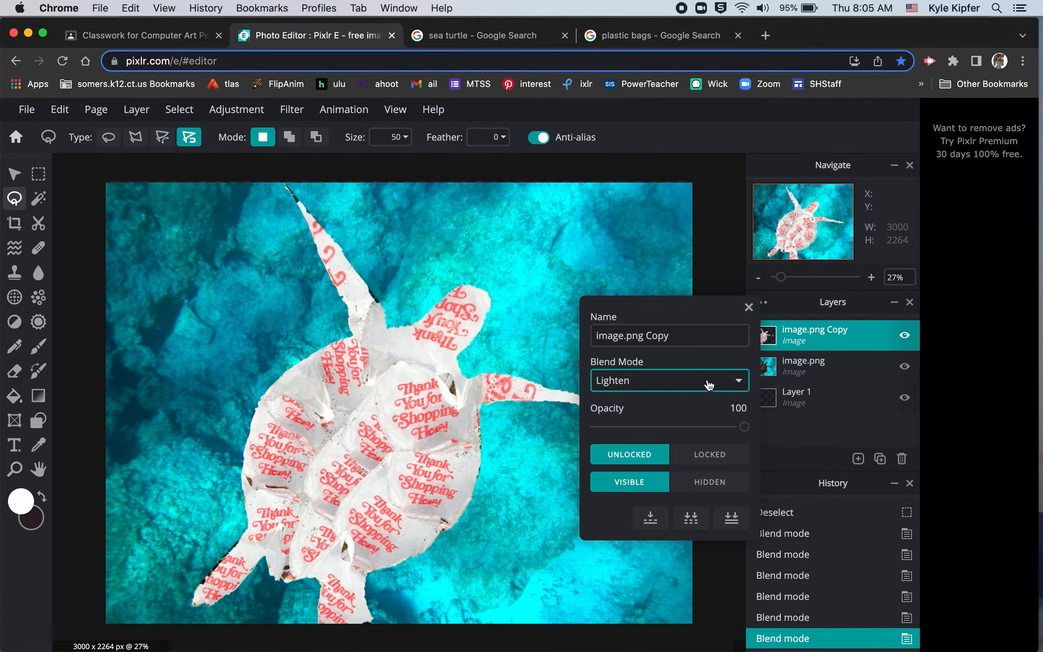
left_click(734, 380)
left_click(704, 393)
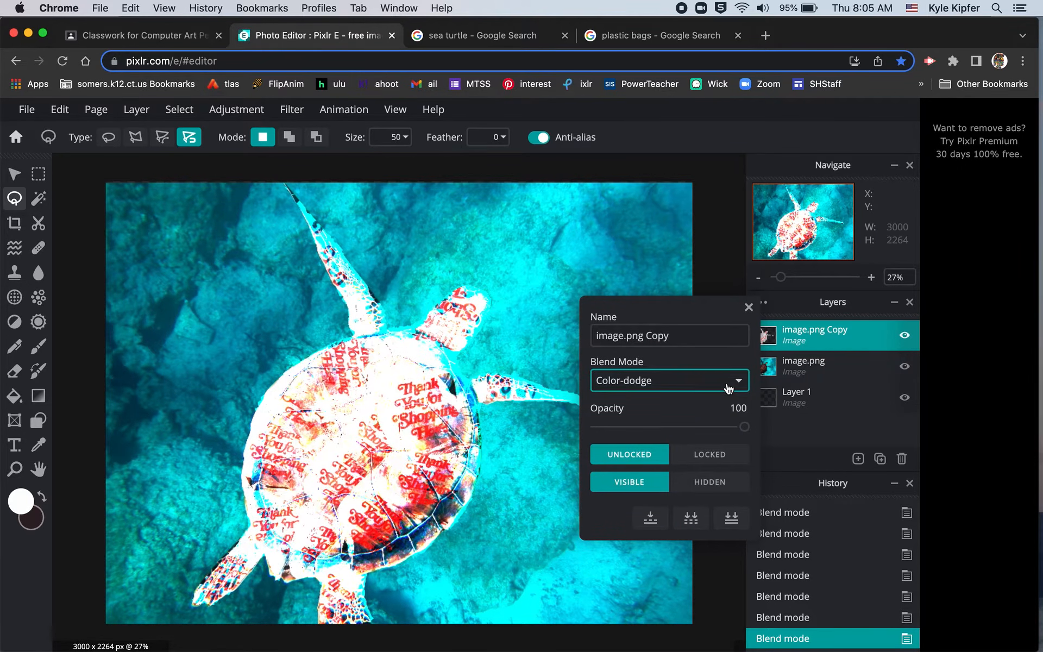
Try the blend modes Color-burn, Hard-light, Soft-light and Difference in turn on the merged bag layer.
left_click(729, 387)
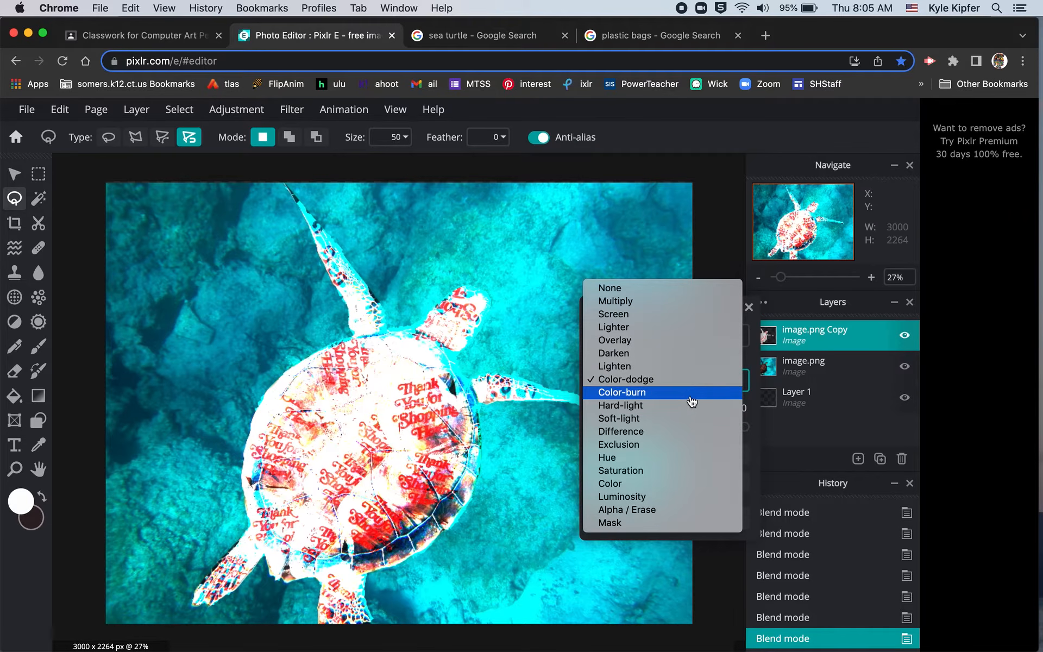
left_click(688, 393)
left_click(700, 387)
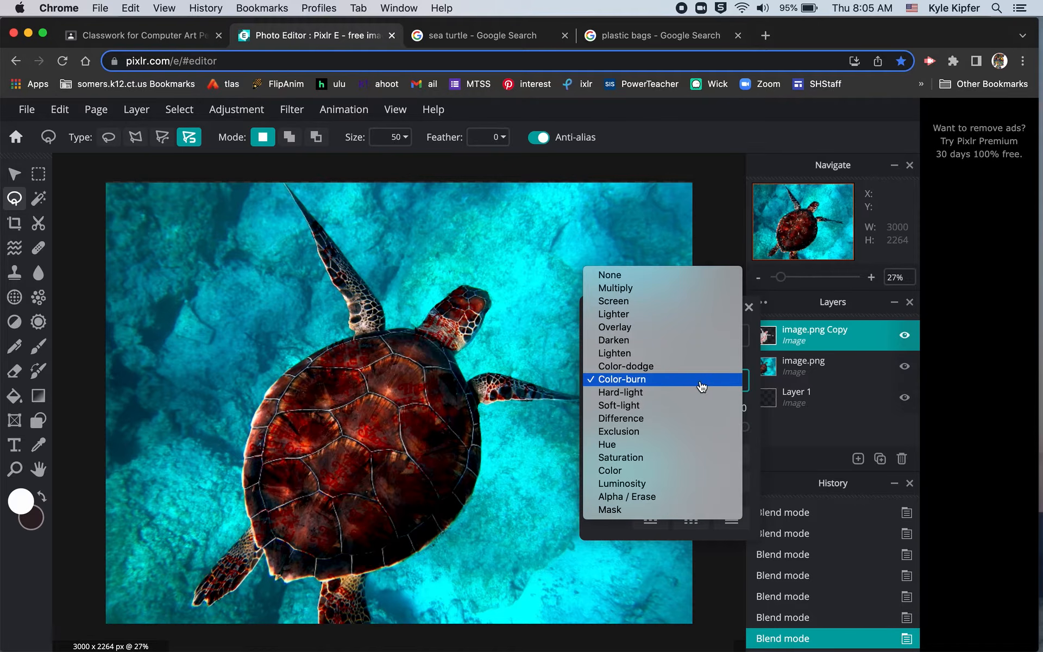
left_click(680, 392)
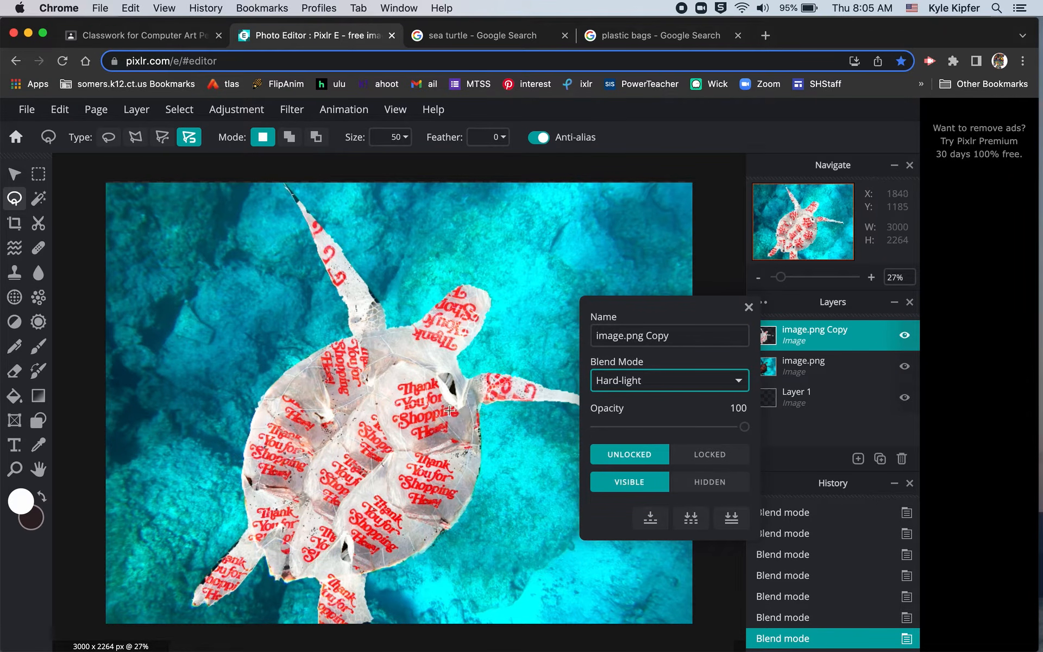
left_click(714, 381)
left_click(664, 393)
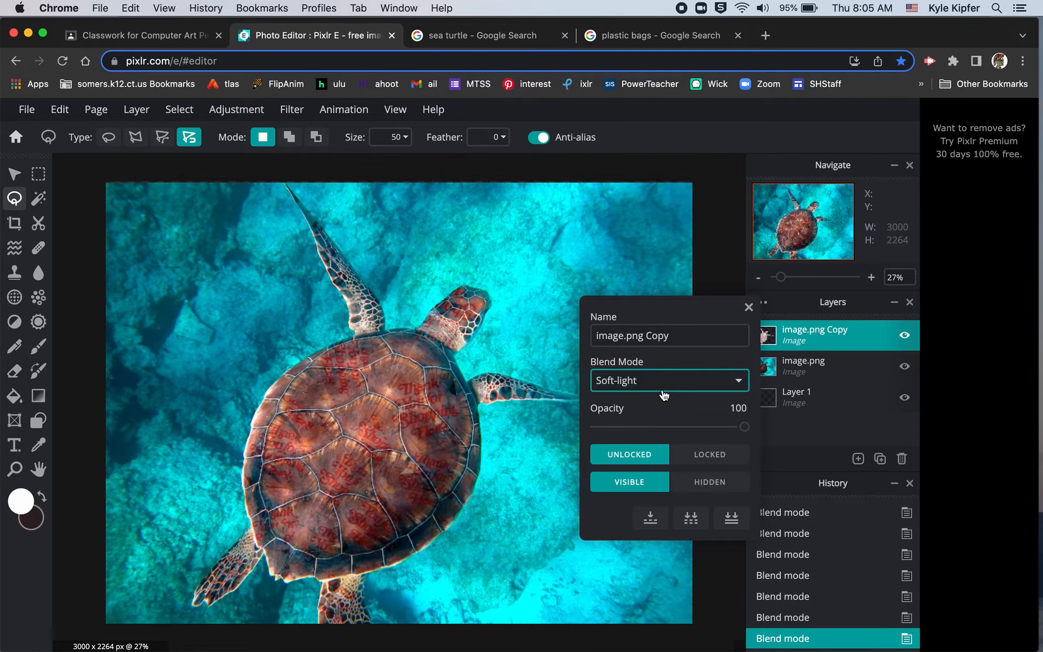
left_click(657, 379)
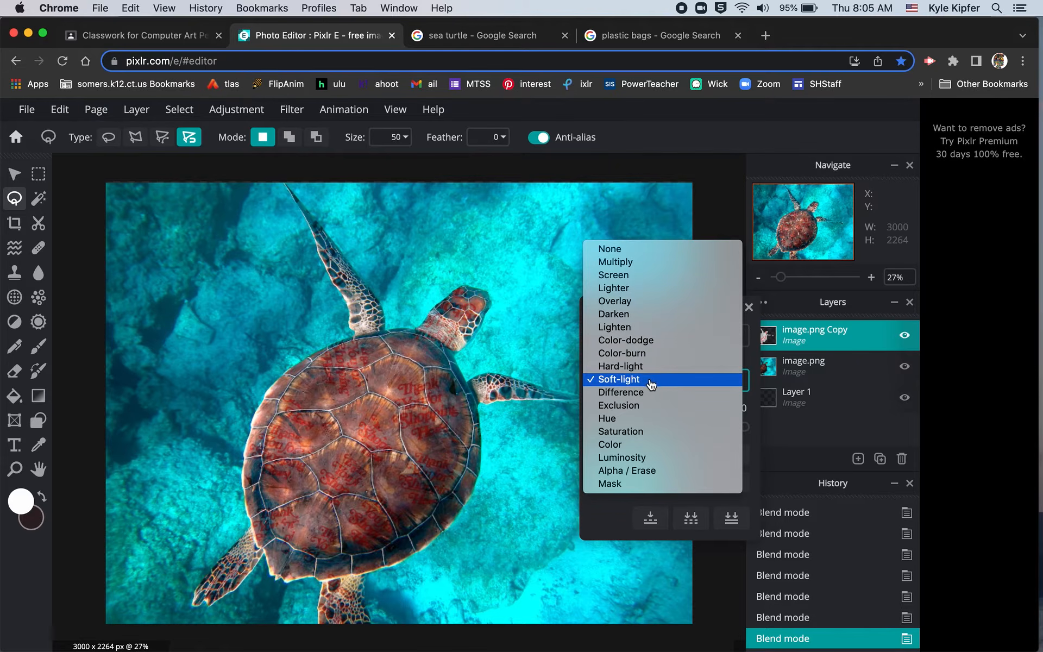
left_click(639, 393)
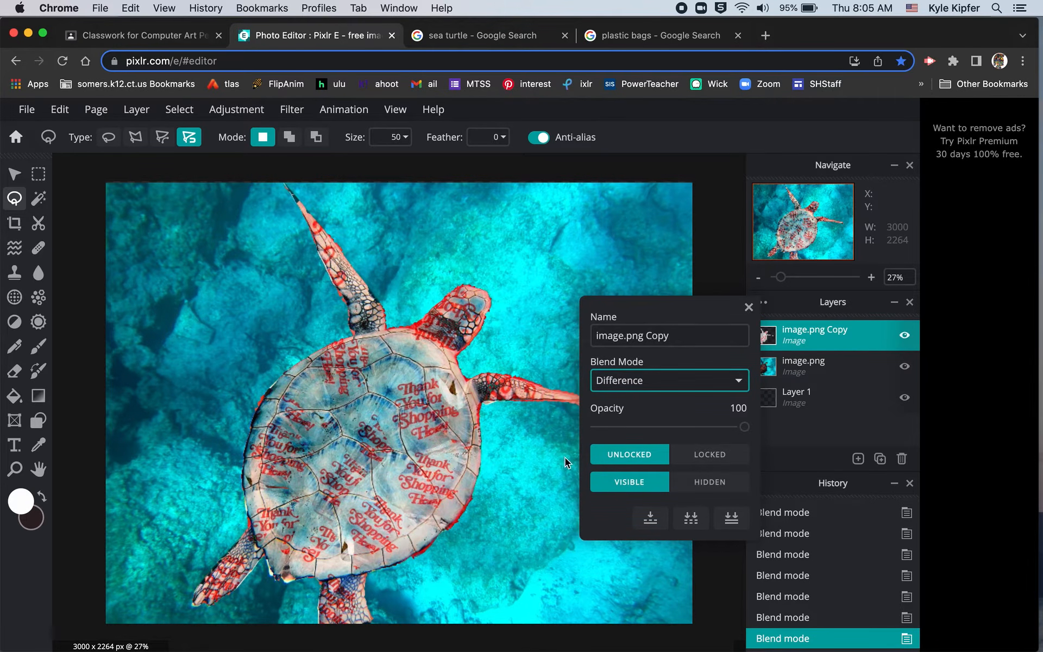
Preview Exclusion and Hue on the merged bag layer, and set its blend mode to Saturation.
left_click(682, 390)
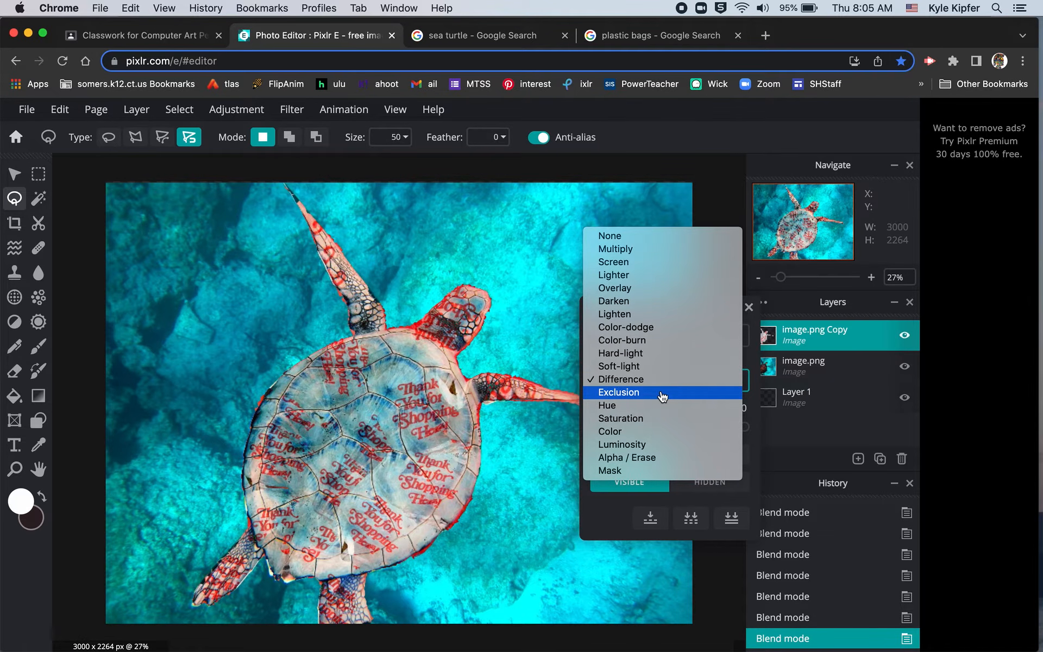
left_click(662, 394)
left_click(664, 387)
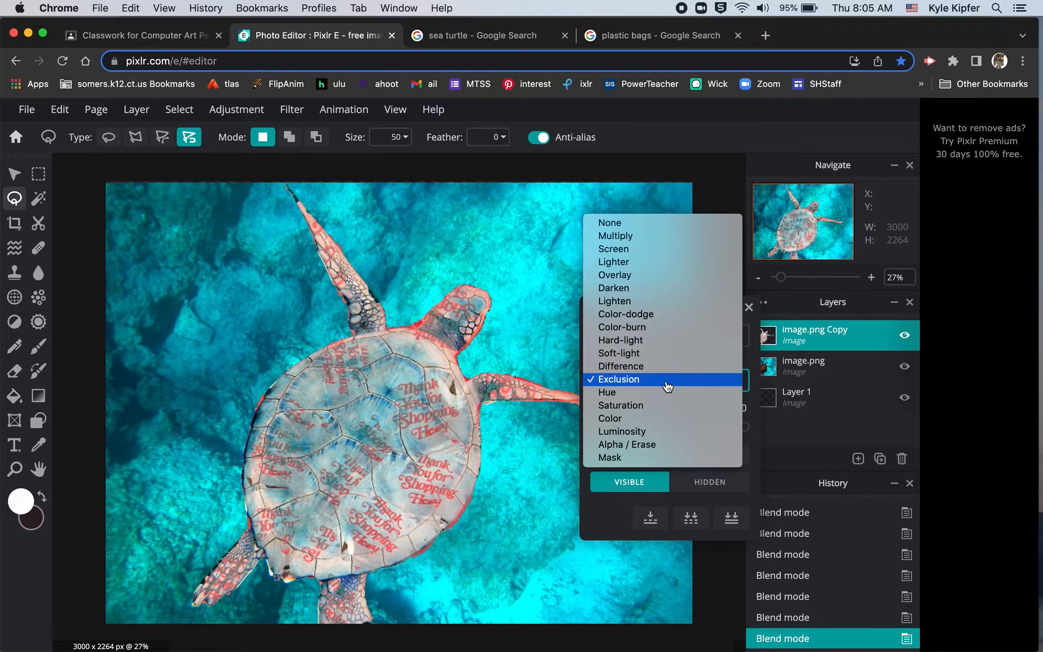
left_click(653, 393)
left_click(671, 385)
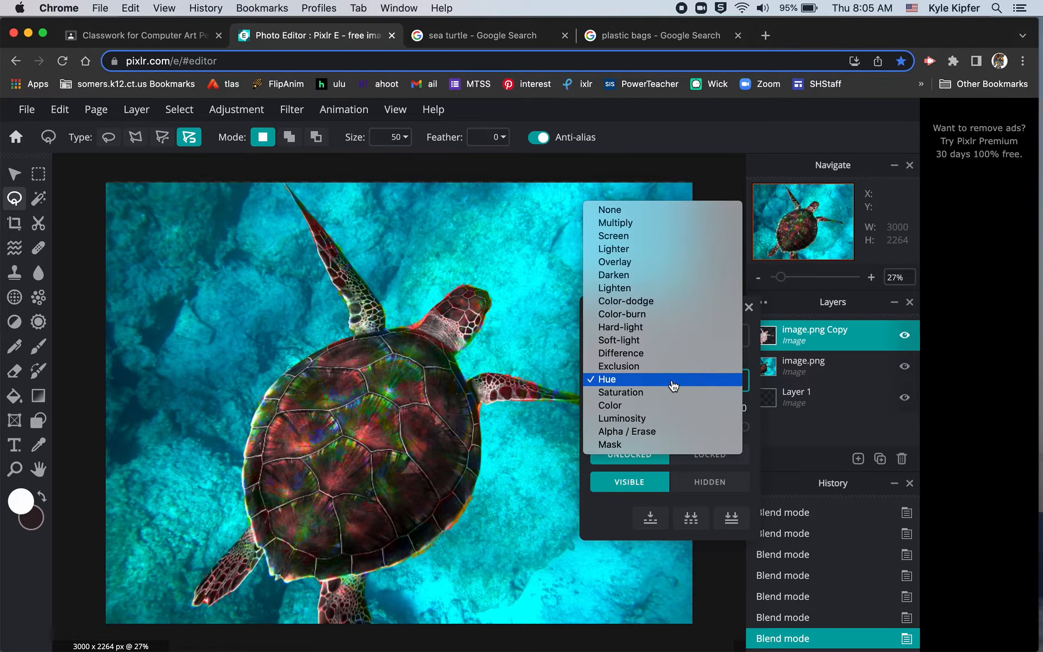
left_click(666, 396)
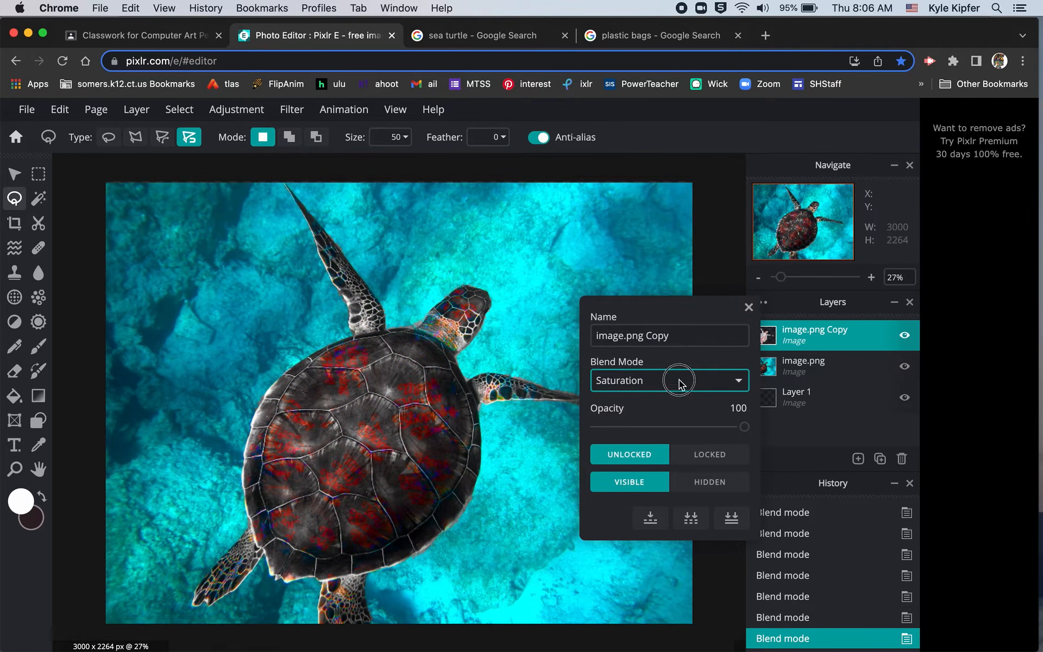
Try the Color blend mode on the merged bag layer, and set it to Hard-light at 100 opacity.
left_click(674, 382)
left_click(664, 392)
left_click(669, 384)
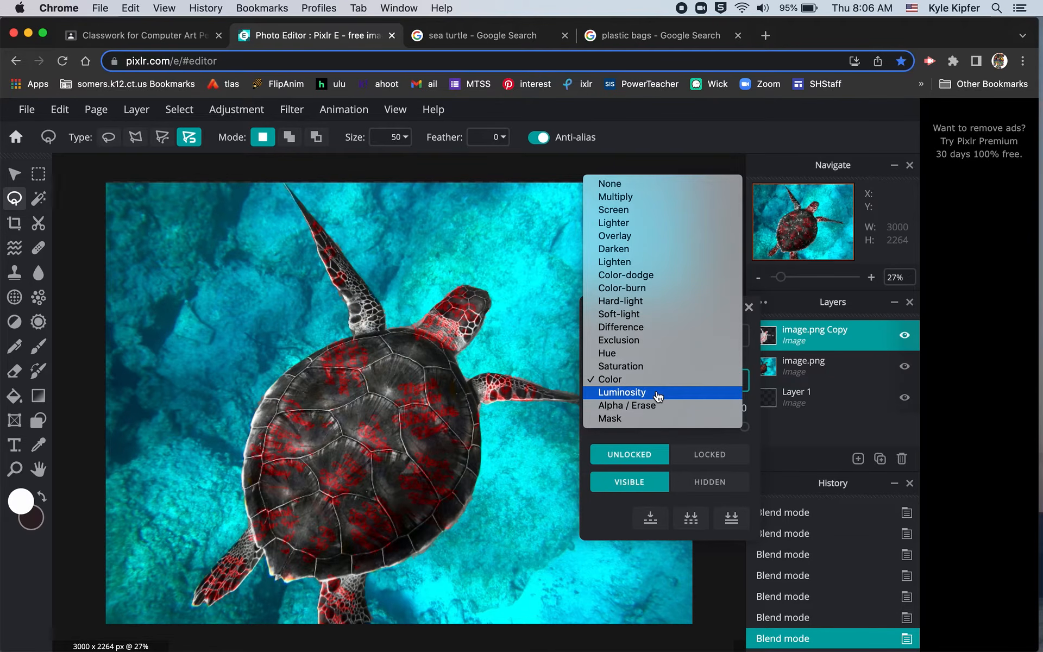
left_click(638, 303)
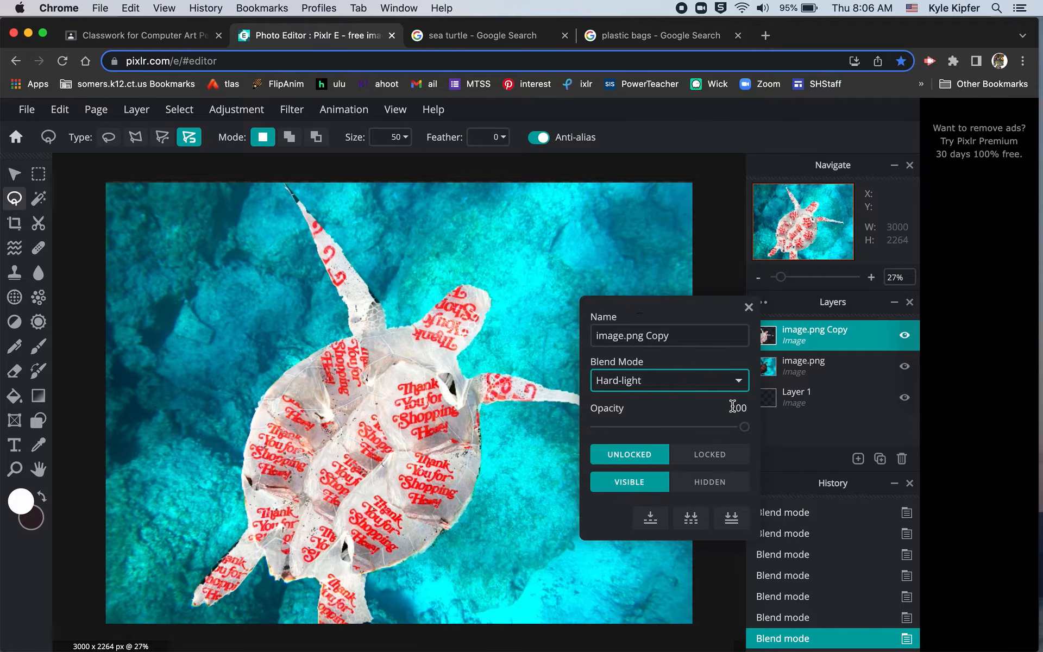
left_click_drag(744, 426, 765, 415)
left_click(748, 307)
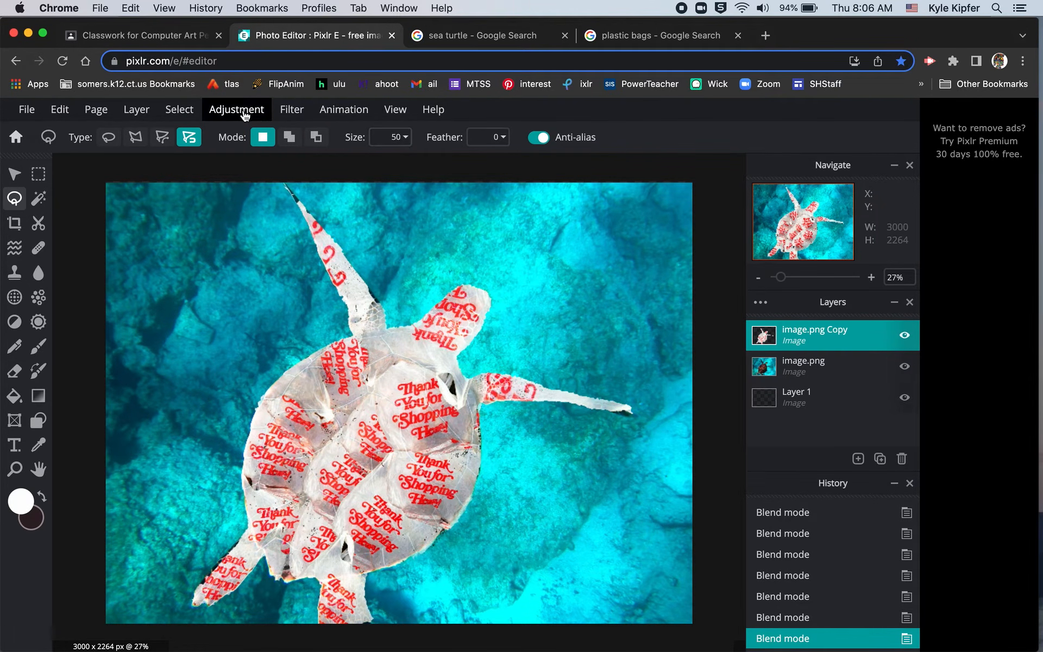
Apply a black drop shadow to the merged bag layer with a 42 px blur and an increased horizontal offset.
left_click(295, 112)
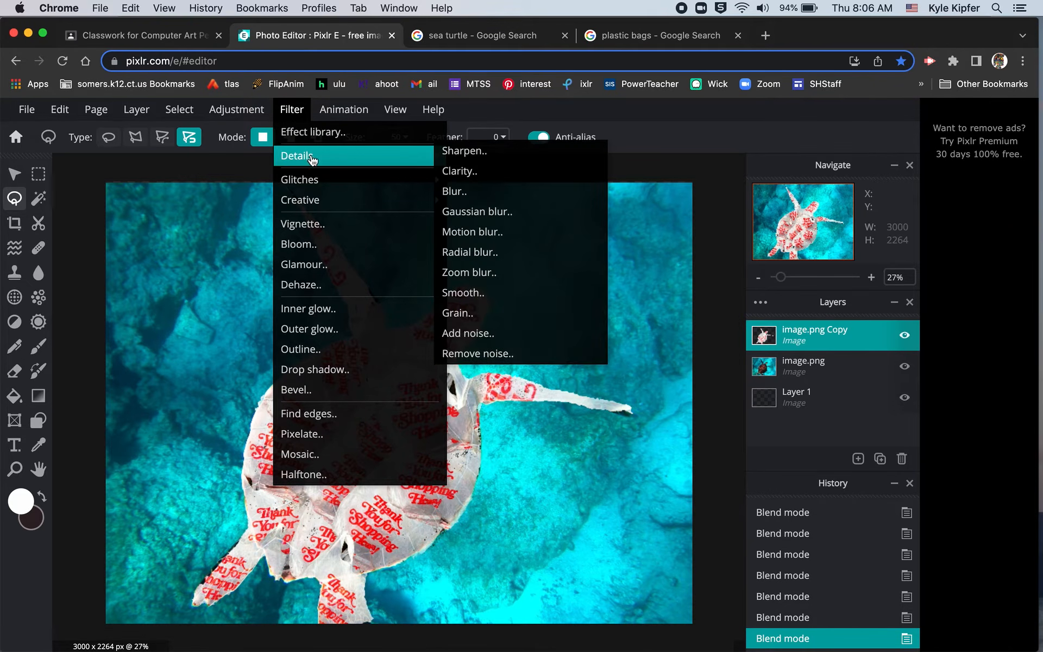
left_click(335, 373)
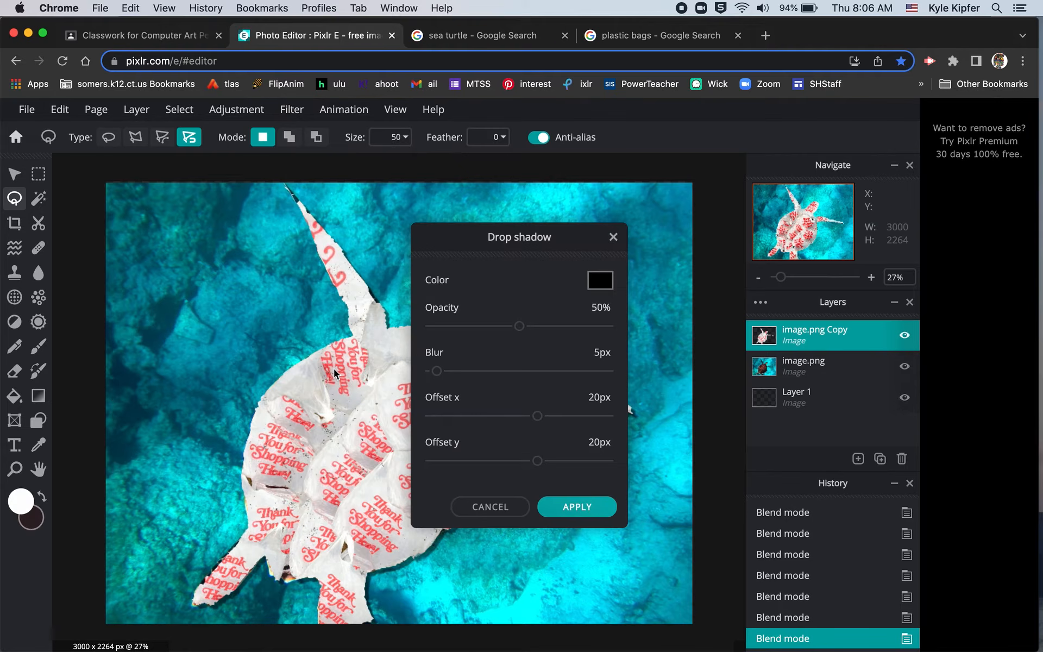
left_click_drag(462, 238, 704, 207)
left_click_drag(679, 346, 718, 350)
left_click_drag(727, 349, 724, 348)
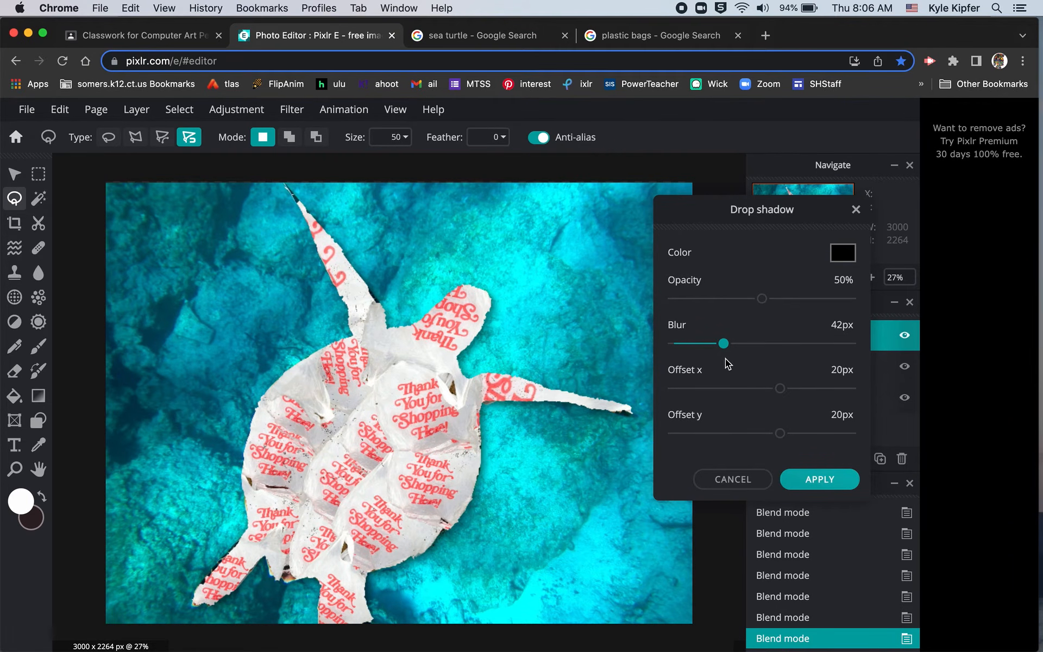
mouse_move(781, 388)
left_mouse_down()
mouse_move(824, 388)
mouse_move(799, 388)
left_mouse_up()
left_click(830, 484)
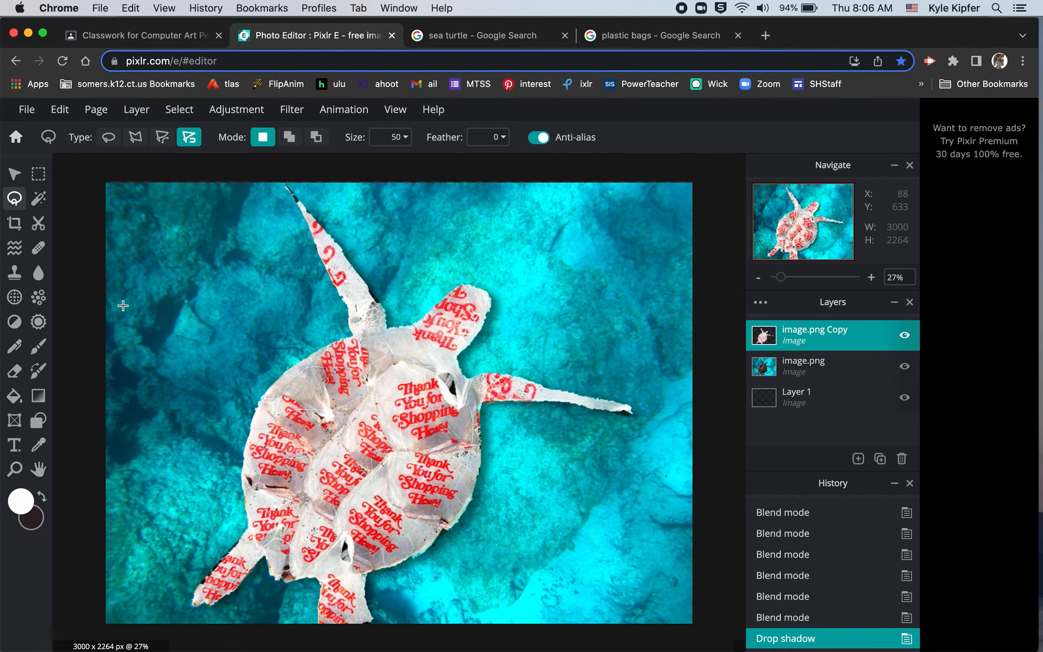
Save the composite to Downloads as pollutionproject.jpg in high-quality JPG format, and dismiss the advertisement.
left_click(27, 109)
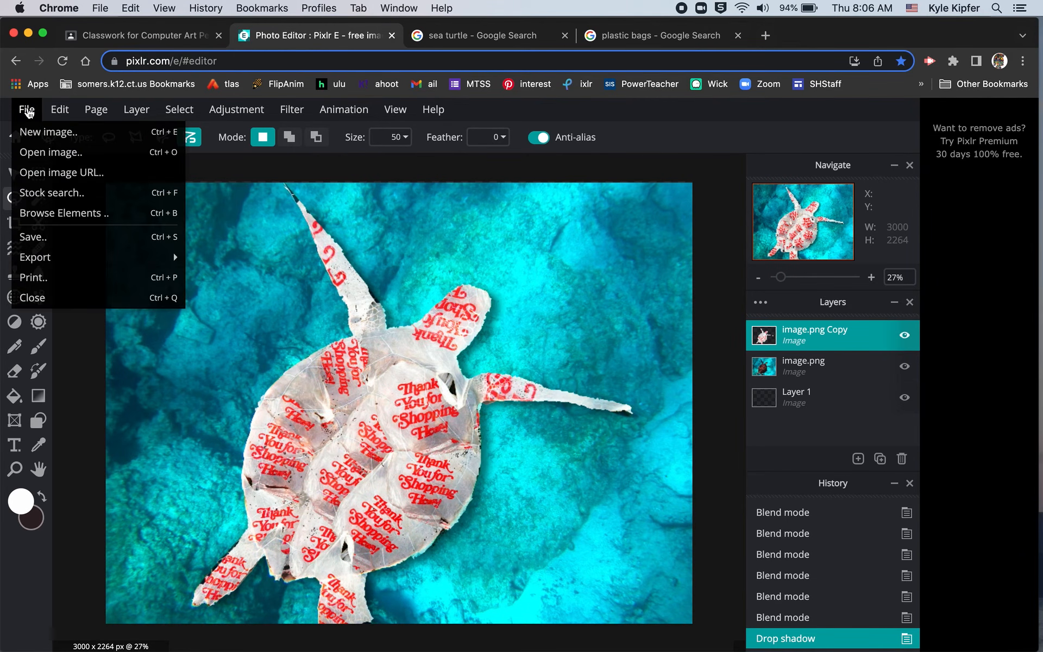
left_click(47, 238)
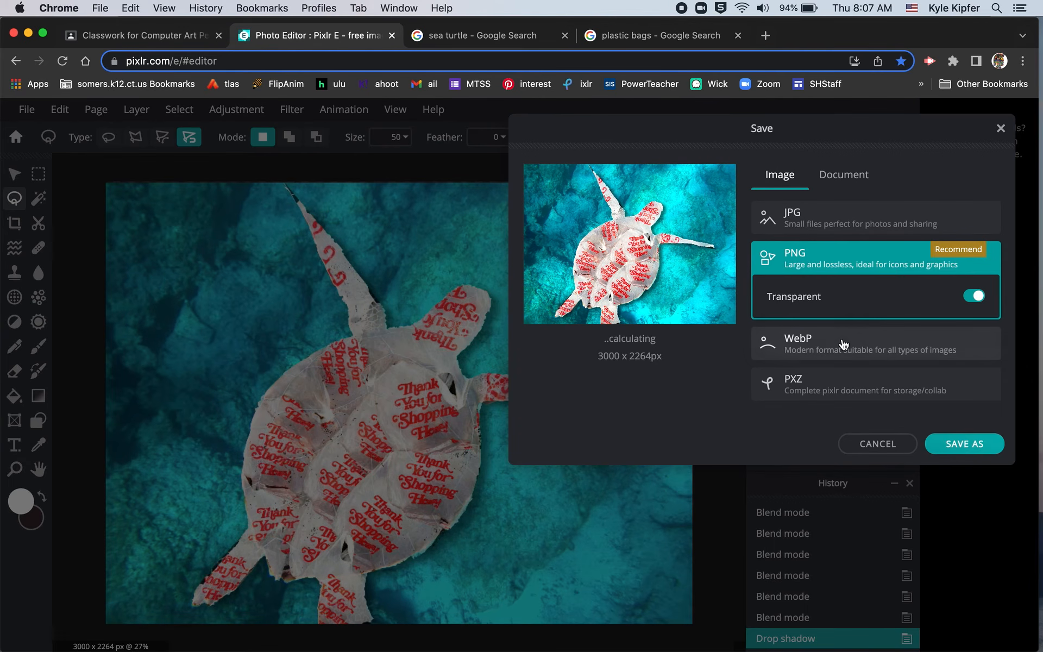
left_click(851, 223)
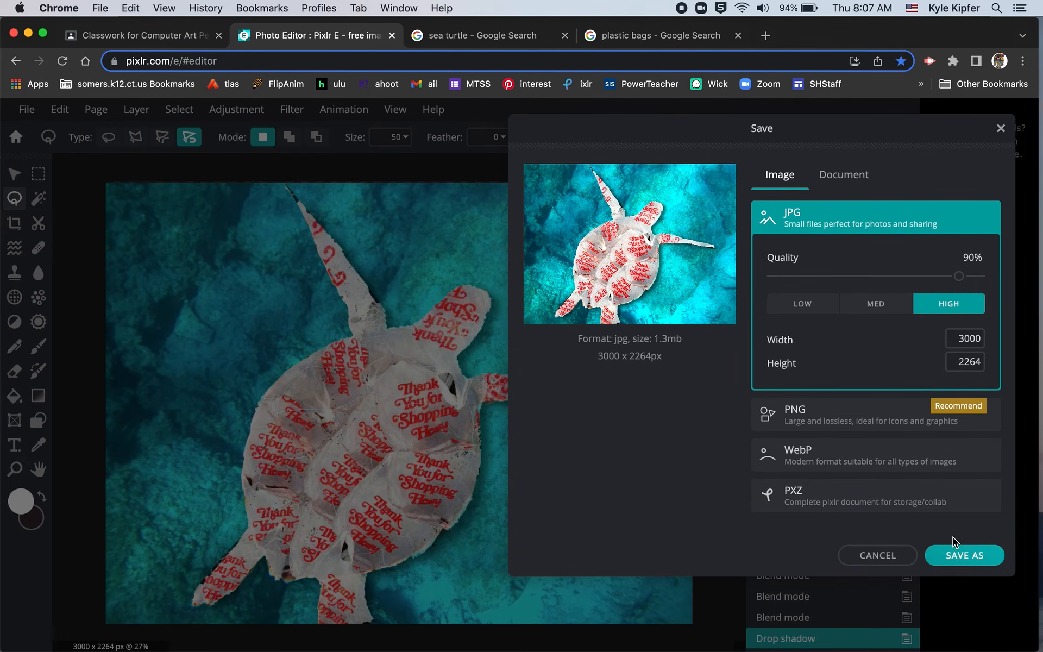
left_click(971, 558)
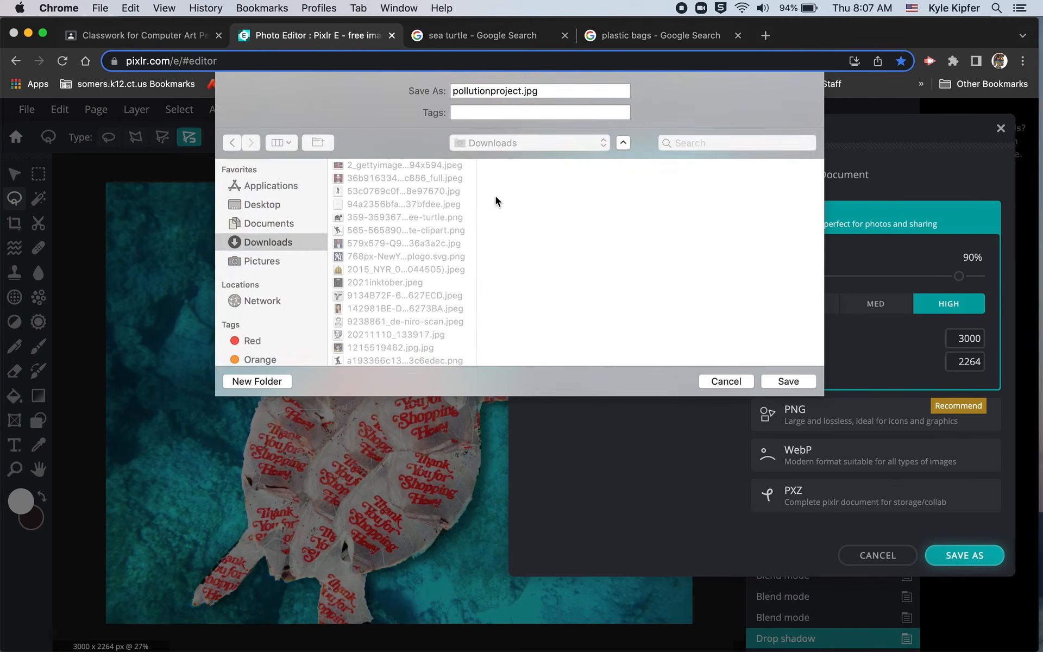
left_click(794, 382)
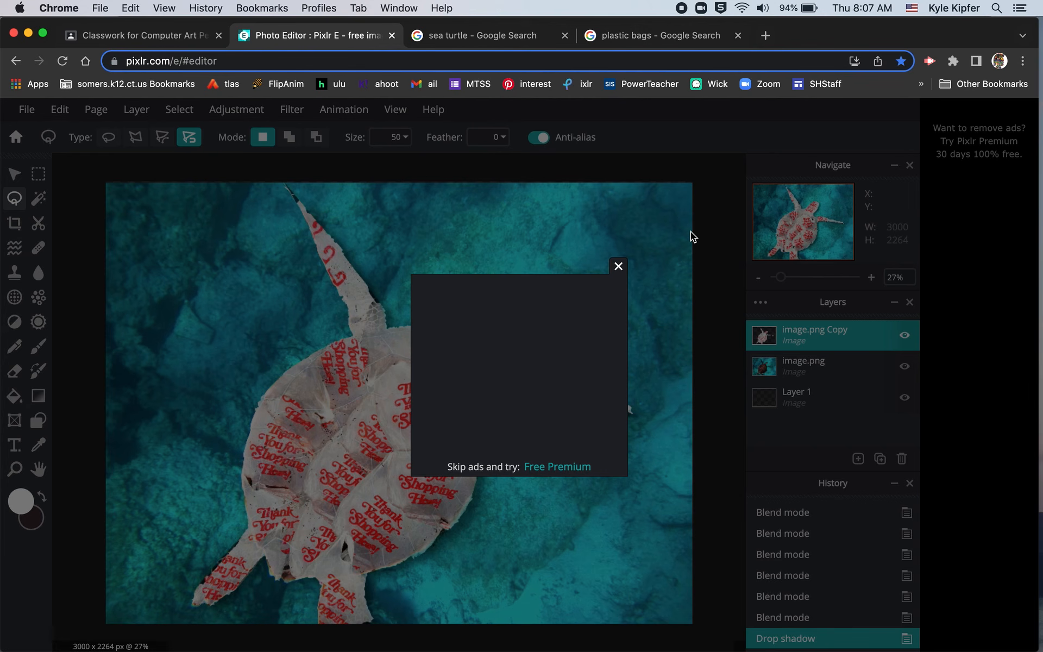
left_click(619, 269)
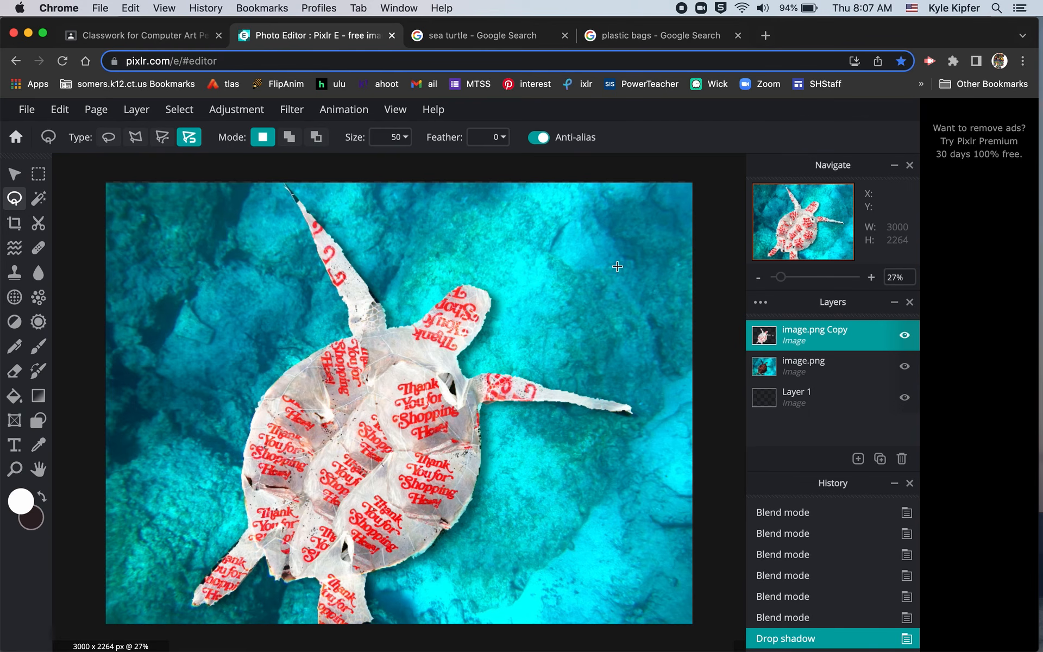